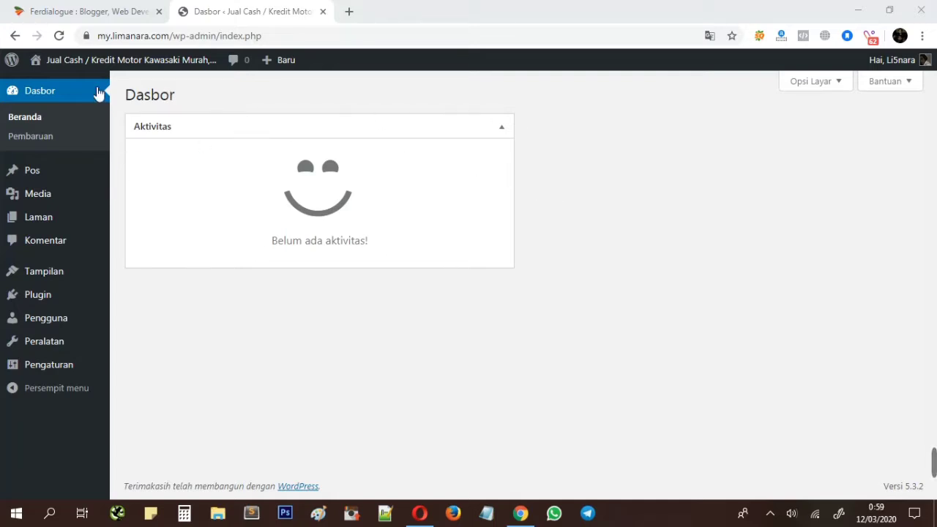
# Step: Go to the add-plugin page and search the plugin directory for "yoast seo"
pyautogui.click(42, 300)
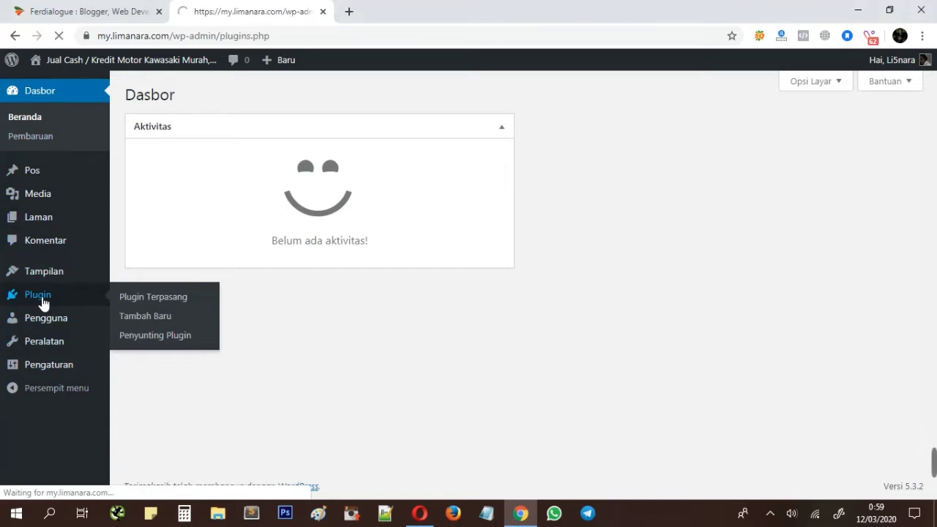
pyautogui.click(207, 102)
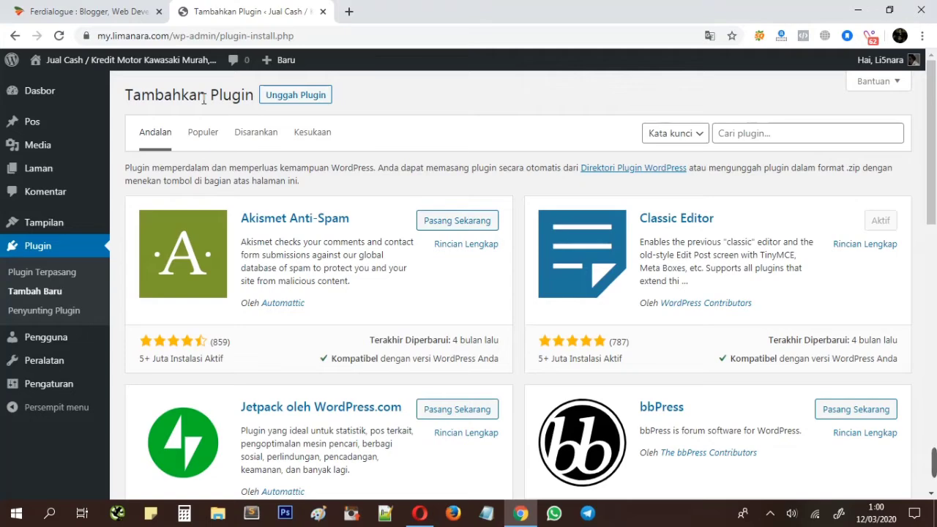
pyautogui.click(724, 130)
pyautogui.write('yoast')
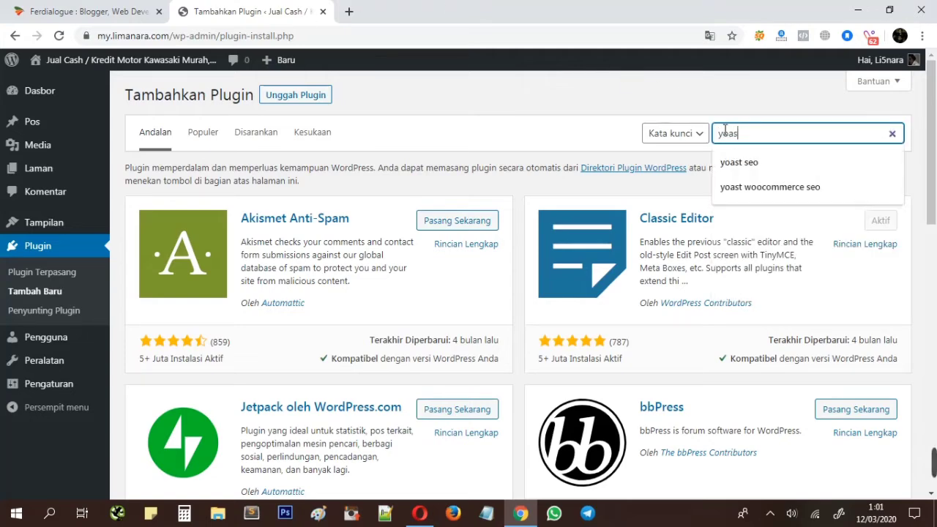
pyautogui.write(' seo')
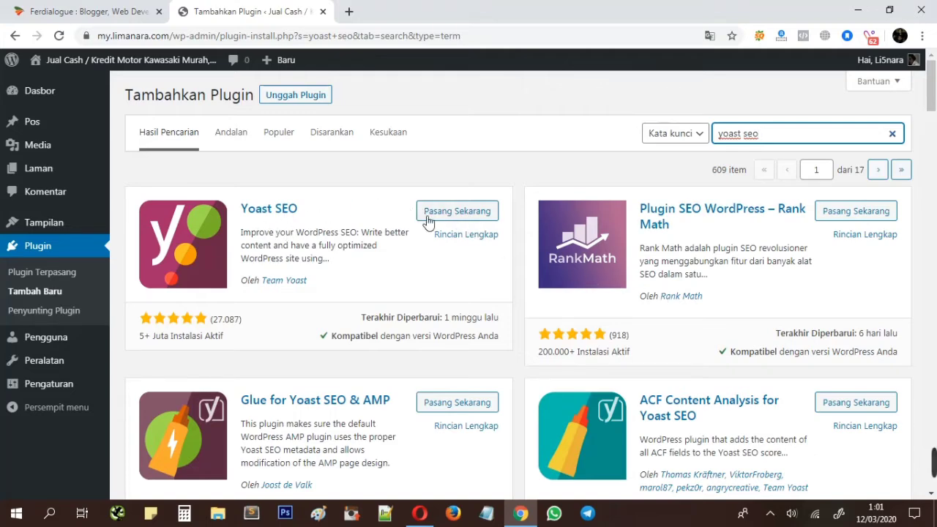
# Step: Examine the full details of the Yoast SEO plugin, including its description, version, compatibility and reviews, and close them
pyautogui.click(463, 236)
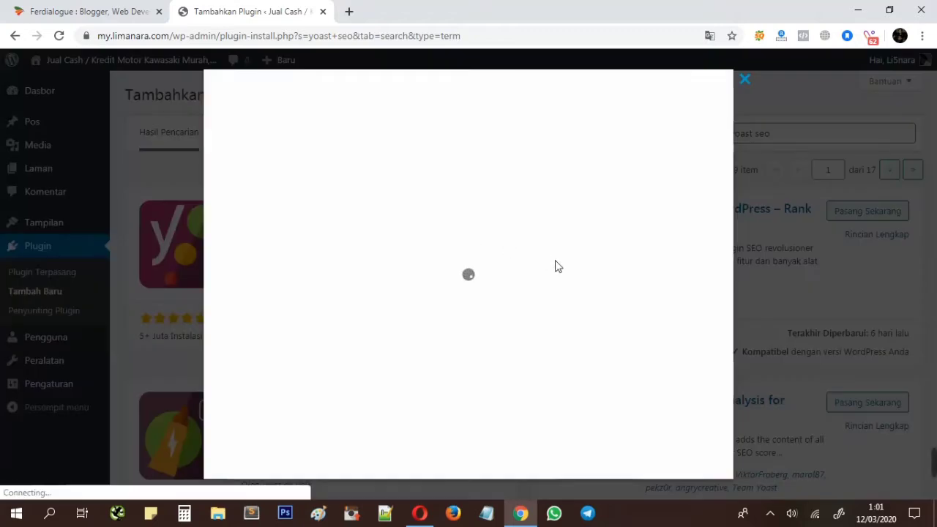
pyautogui.scroll(-1, 606, 307)
pyautogui.scroll(-4, 606, 307)
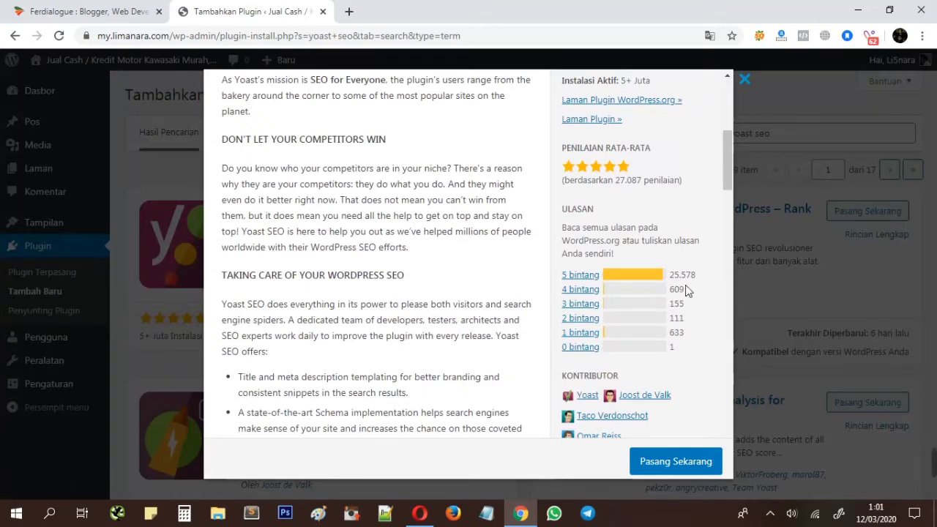
pyautogui.scroll(-2, 656, 308)
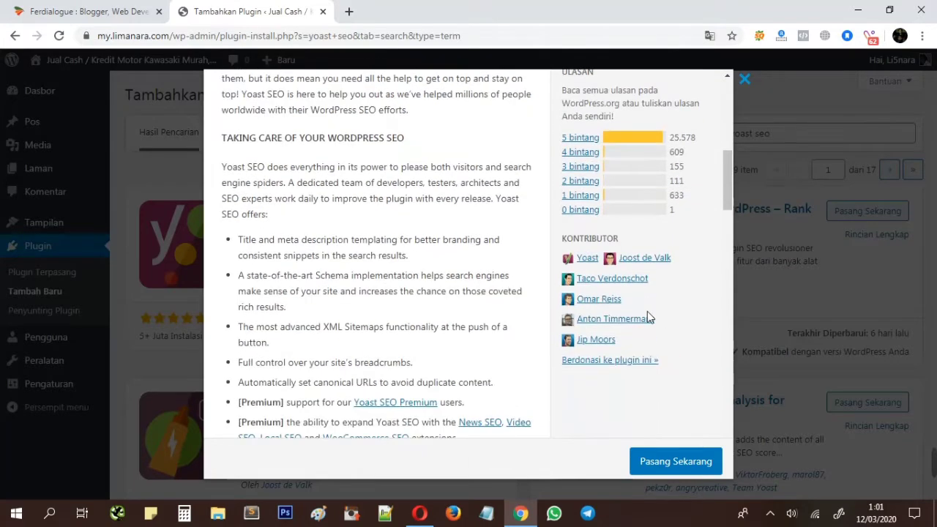
pyautogui.scroll(1, 512, 368)
pyautogui.scroll(3, 584, 330)
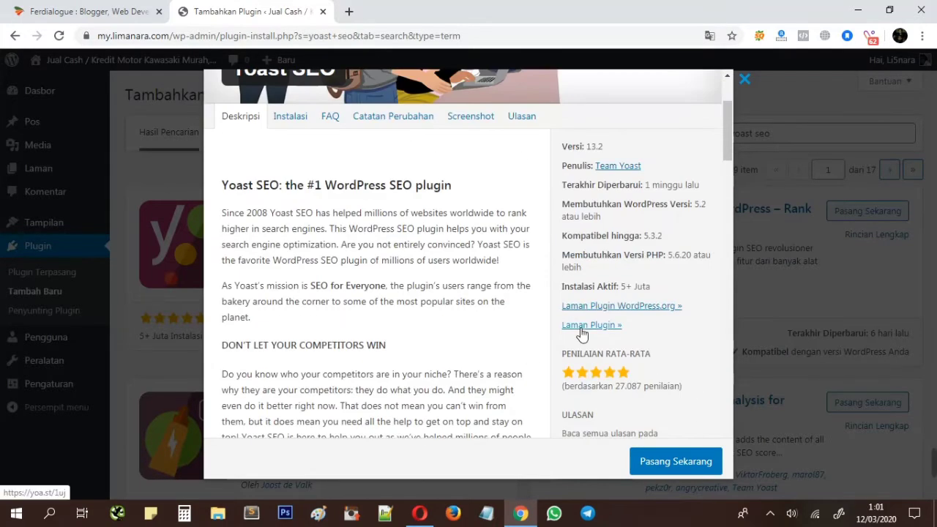
pyautogui.scroll(-3, 584, 331)
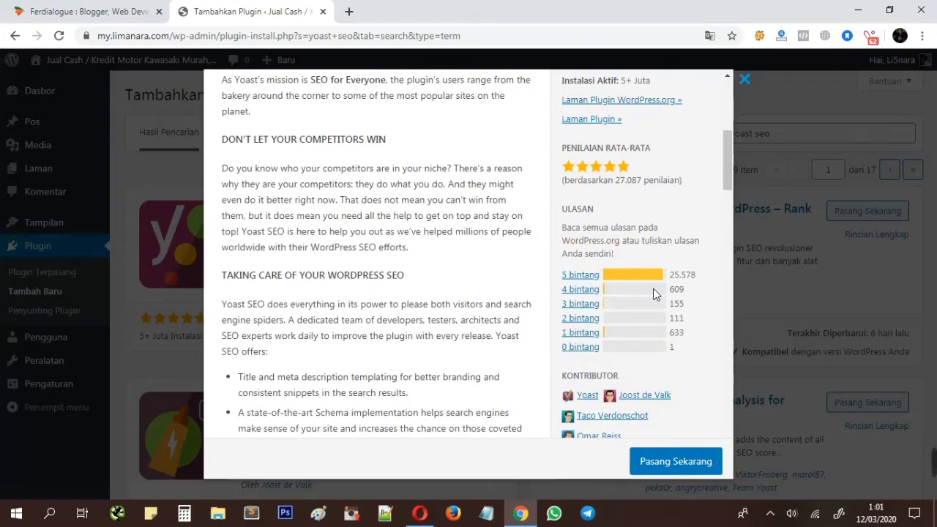
pyautogui.click(745, 80)
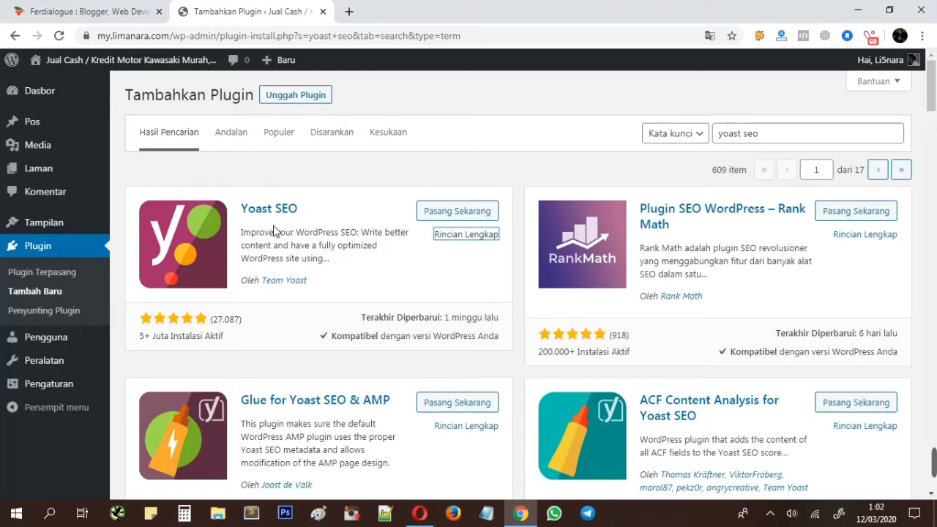
# Step: Install the Yoast SEO plugin and activate it
pyautogui.click(448, 213)
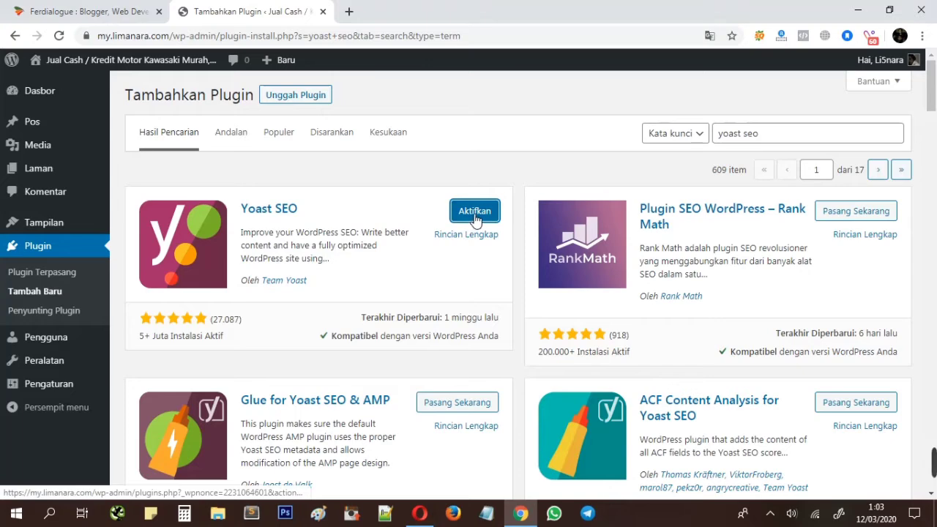
pyautogui.click(475, 212)
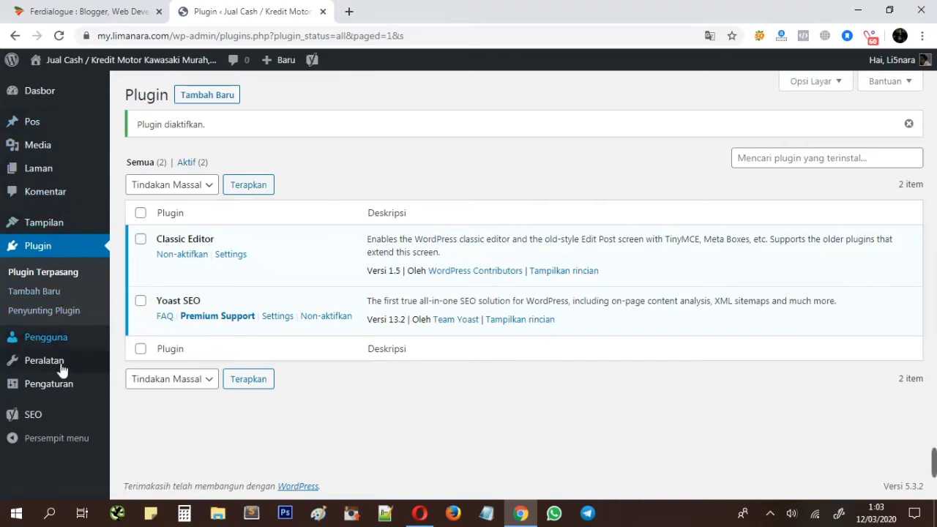
# Step: Open the Yoast SEO general settings and look over the dashboard's problems and notifications
pyautogui.moveTo(38, 427)
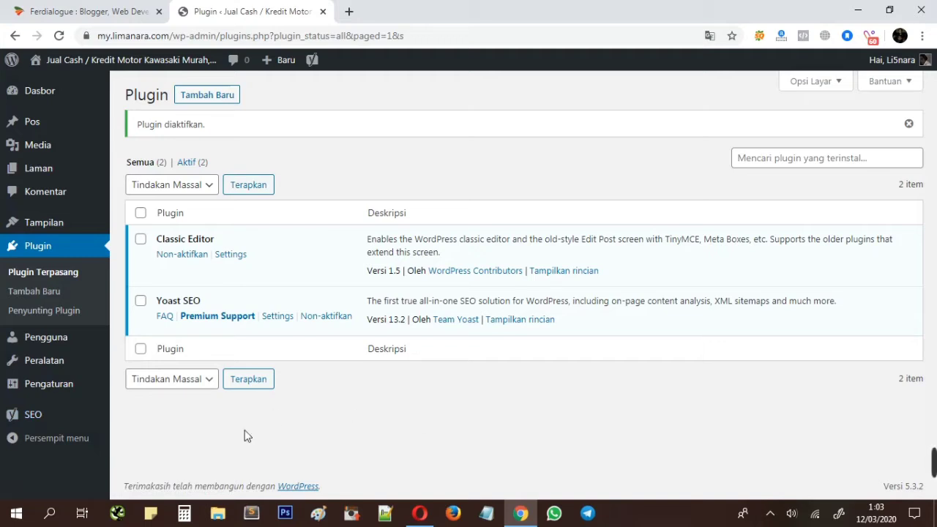
pyautogui.click(30, 416)
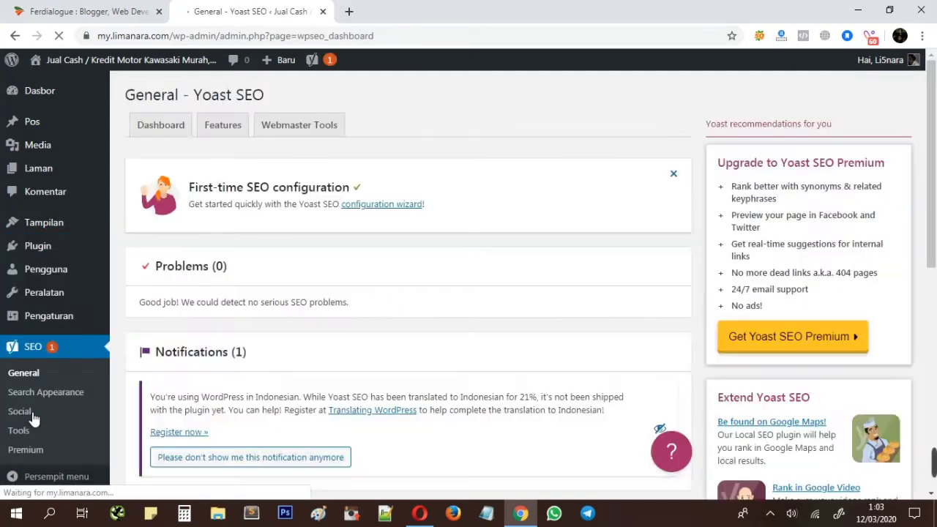
pyautogui.scroll(-4, 242, 346)
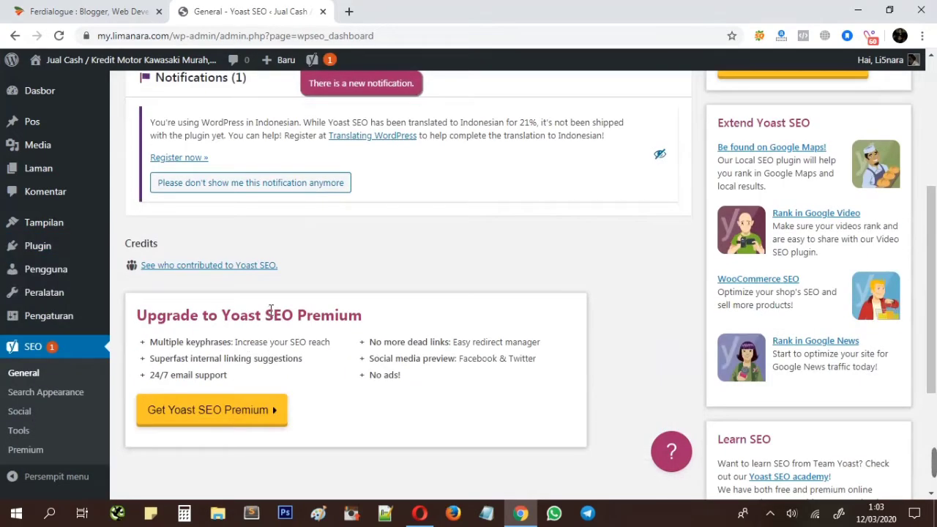
pyautogui.scroll(2, 269, 314)
pyautogui.scroll(2, 271, 314)
pyautogui.scroll(-5, 271, 314)
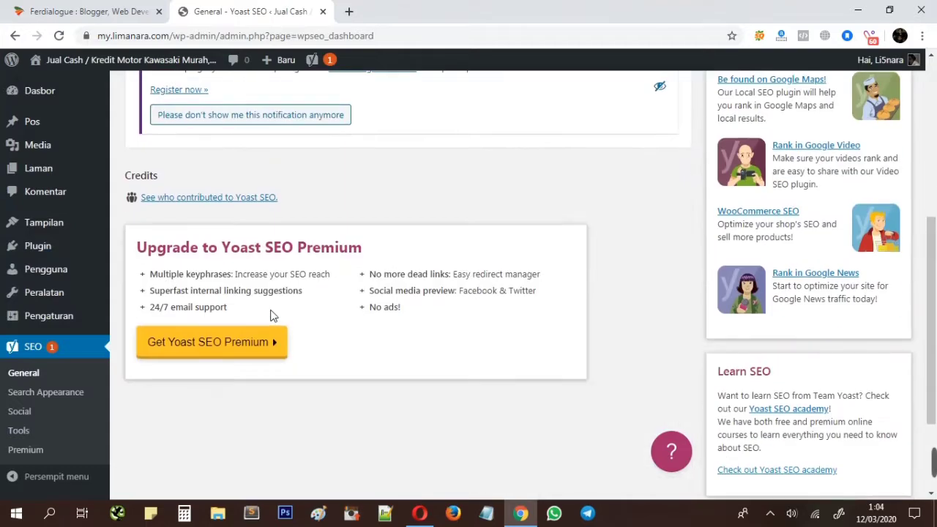
pyautogui.scroll(4, 269, 209)
pyautogui.scroll(1, 270, 209)
# Step: Review the Yoast SEO feature switches and save the feature settings
pyautogui.click(223, 130)
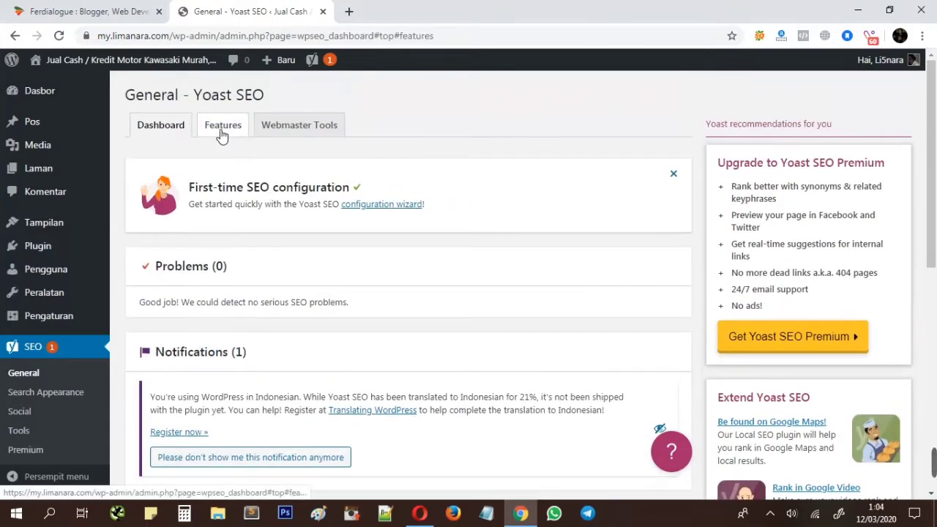
pyautogui.scroll(-2, 271, 222)
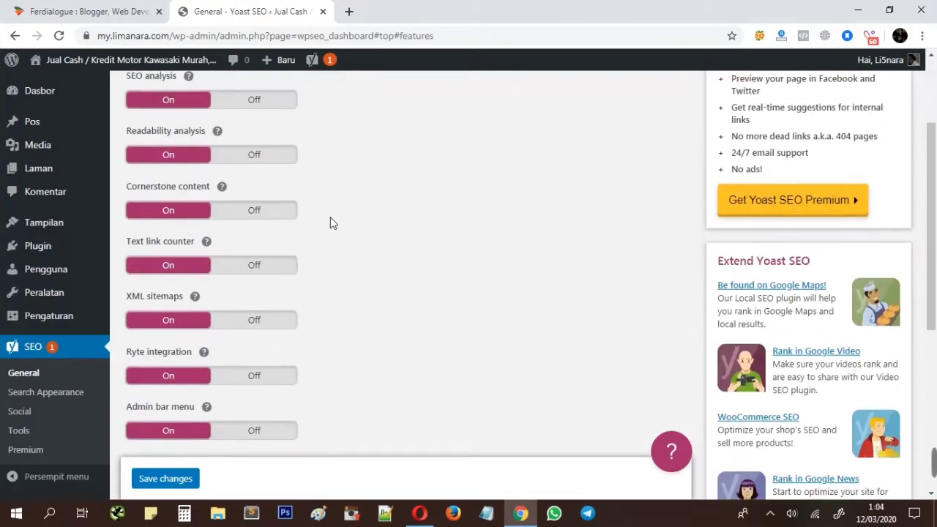
pyautogui.scroll(1, 330, 222)
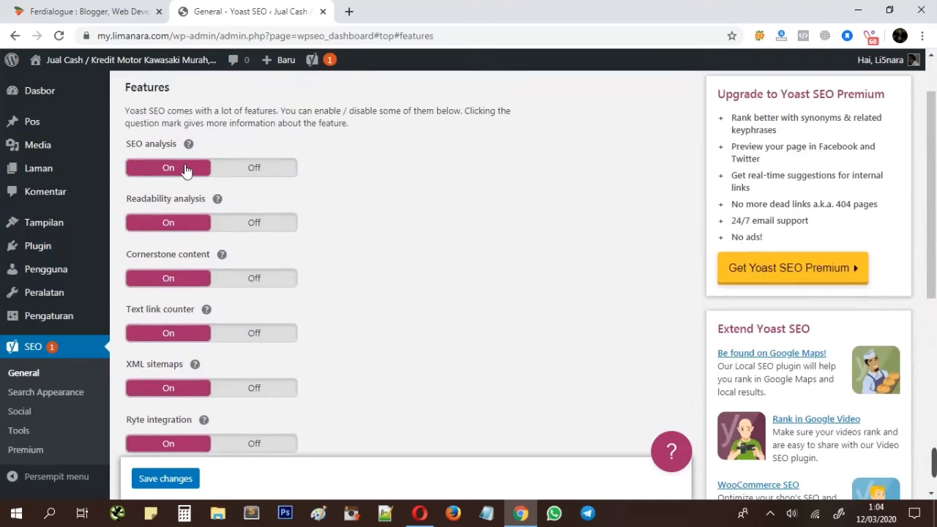
pyautogui.scroll(-3, 188, 173)
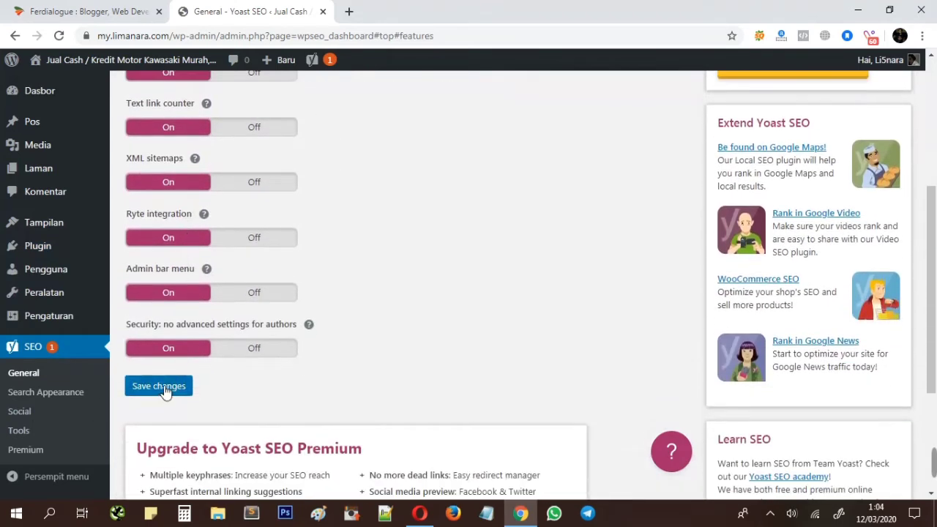
pyautogui.click(160, 388)
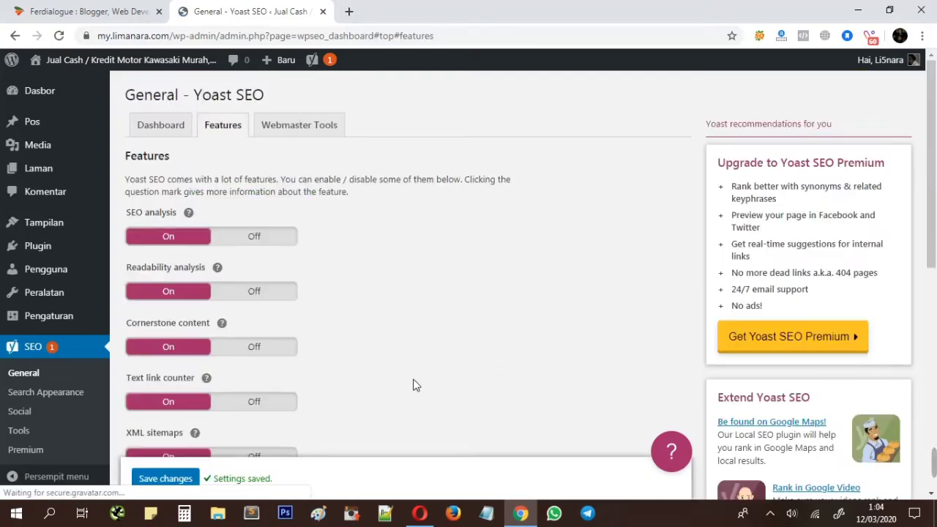
# Step: Look over the Webmaster Tools verification fields for Baidu, Bing, Google and Yandex without entering a code
pyautogui.click(313, 132)
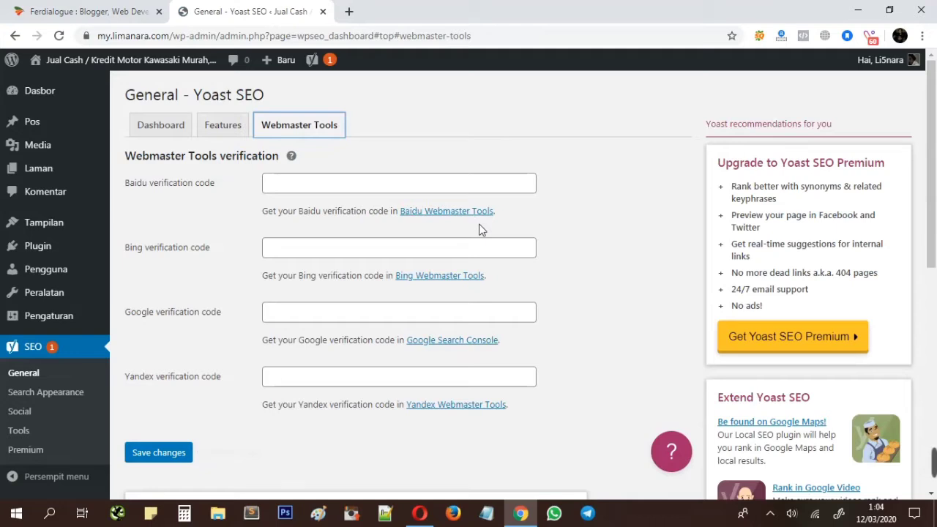
pyautogui.click(298, 311)
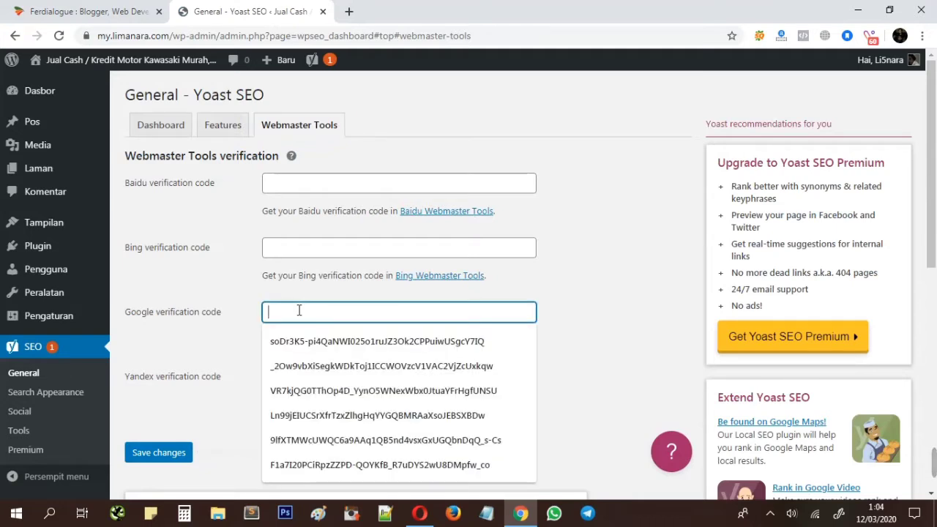
pyautogui.click(194, 293)
pyautogui.scroll(-2, 194, 293)
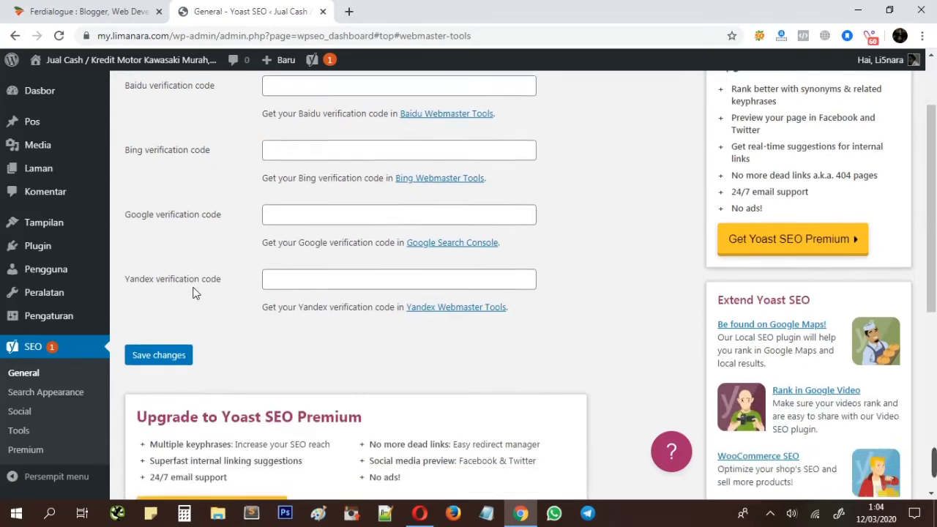
# Step: Open Yoast's Search Appearance settings and review the title separator and homepage title options
pyautogui.click(48, 399)
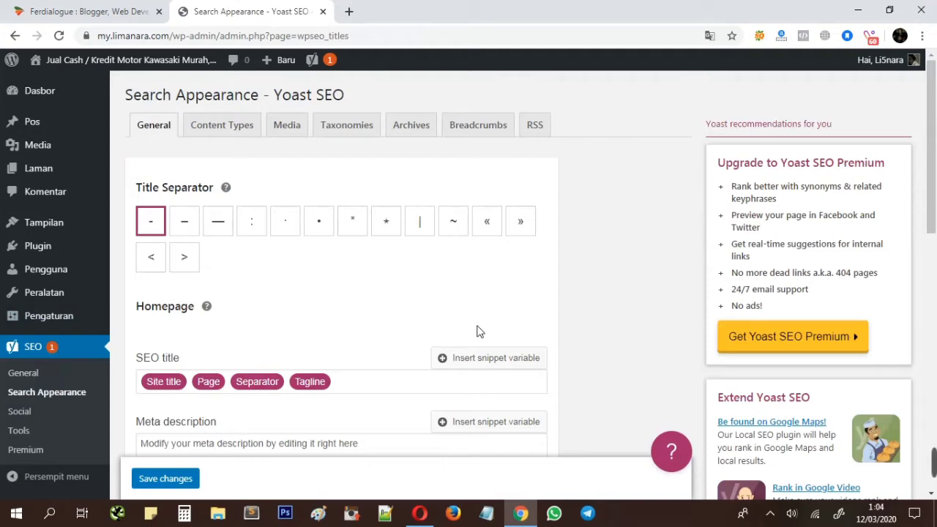
pyautogui.scroll(-1, 349, 277)
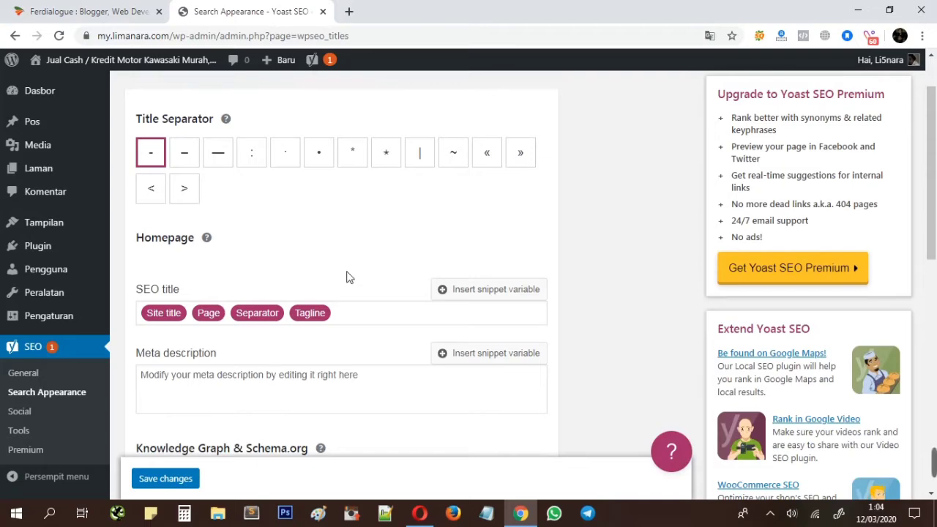
pyautogui.scroll(-1, 349, 277)
pyautogui.scroll(1, 345, 273)
pyautogui.scroll(1, 344, 271)
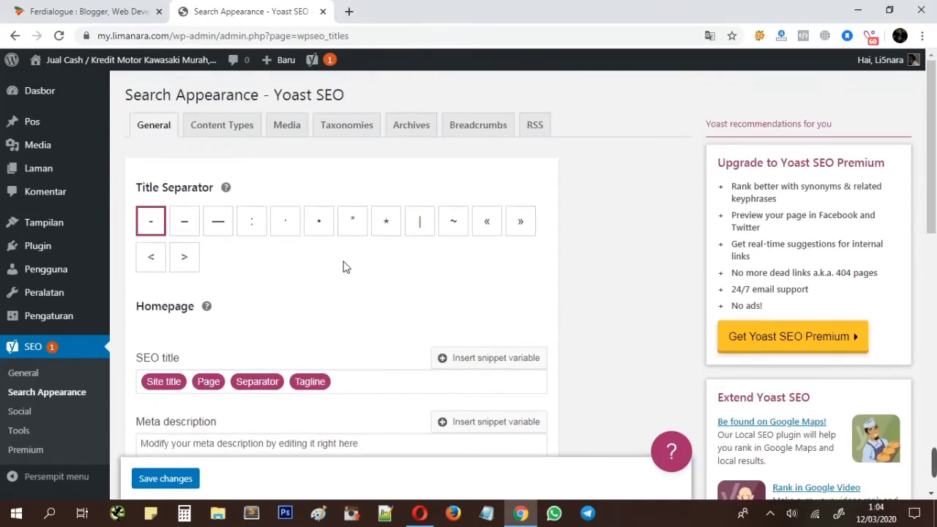
pyautogui.scroll(-2, 136, 225)
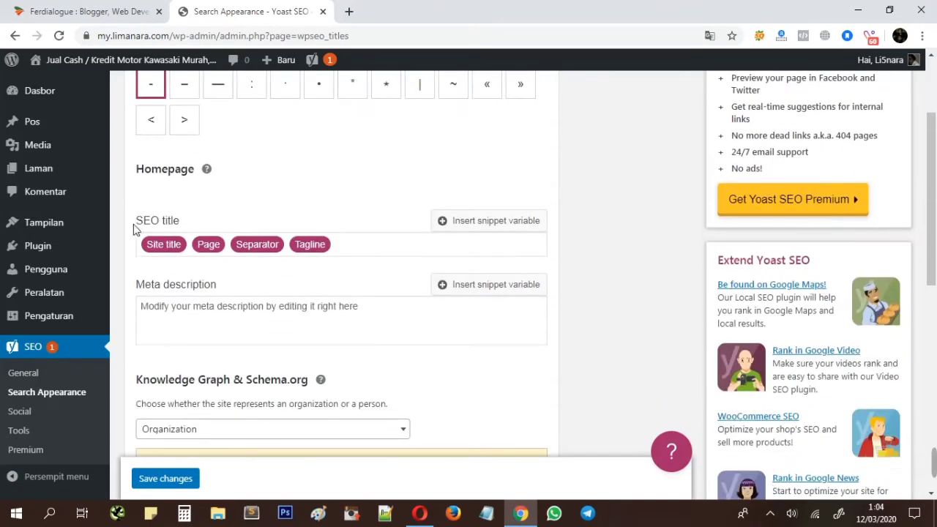
# Step: Open the WordPress general settings in a separate browser tab and copy the whole site title
pyautogui.moveTo(54, 306)
pyautogui.rightClick(54, 321)
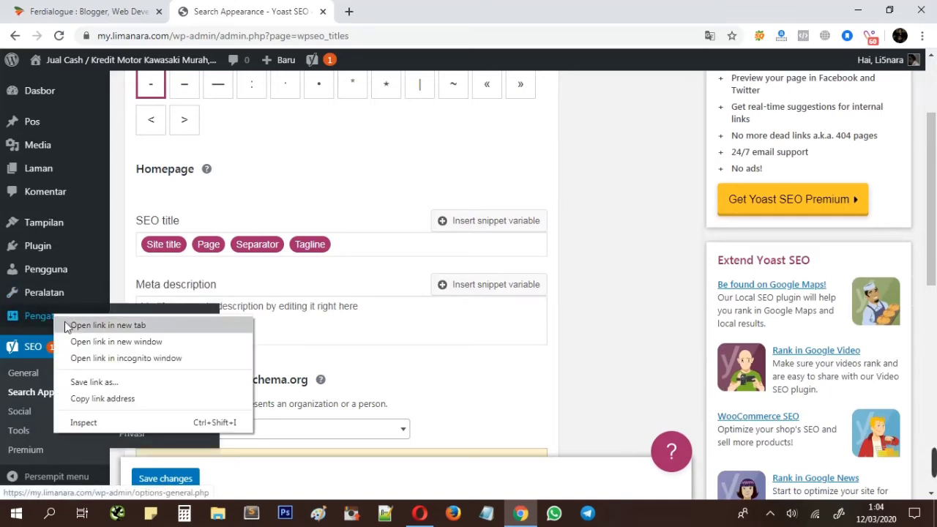
pyautogui.click(67, 325)
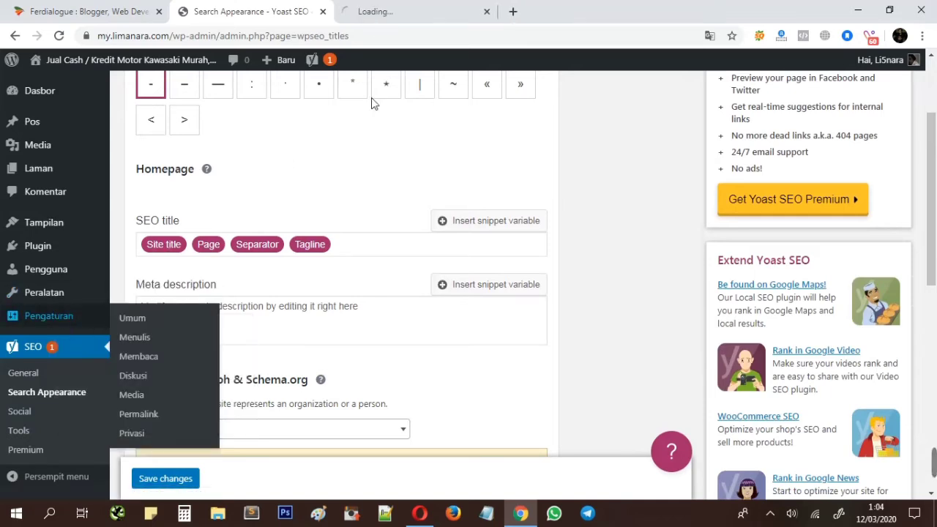
pyautogui.click(420, 12)
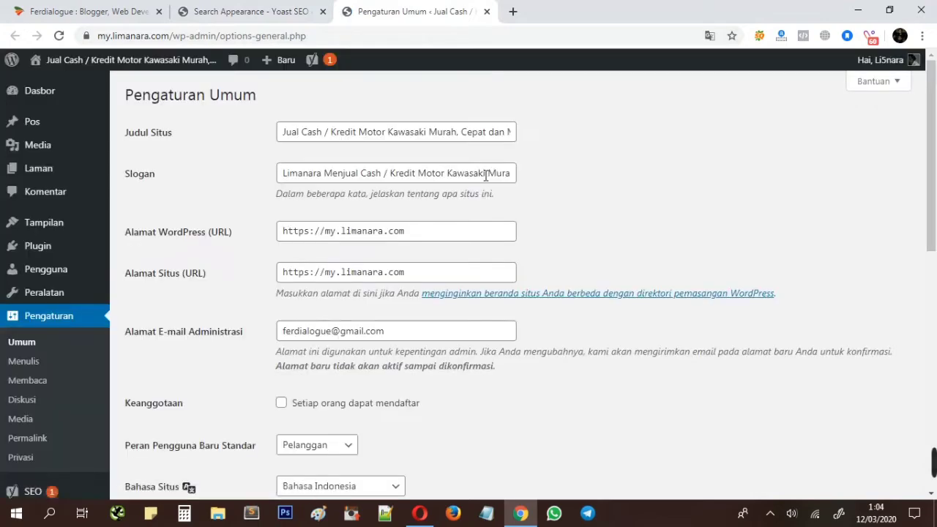
pyautogui.click(351, 132)
pyautogui.hotkey('ctrl', 'a')
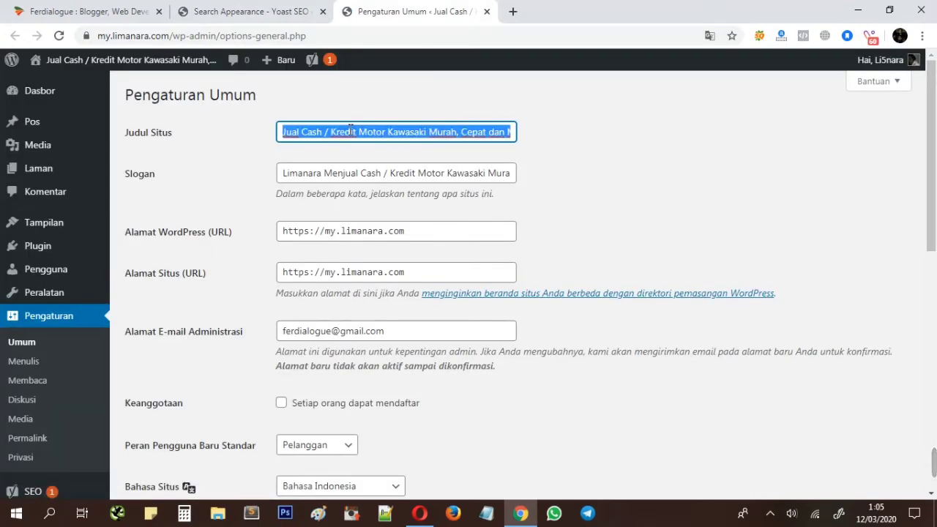
# Step: Replace the homepage SEO title variables in Search Appearance with "Jual Cash / Kredit Motor Kawasaki Murah, Cepat dan Mudah"
pyautogui.click(265, 19)
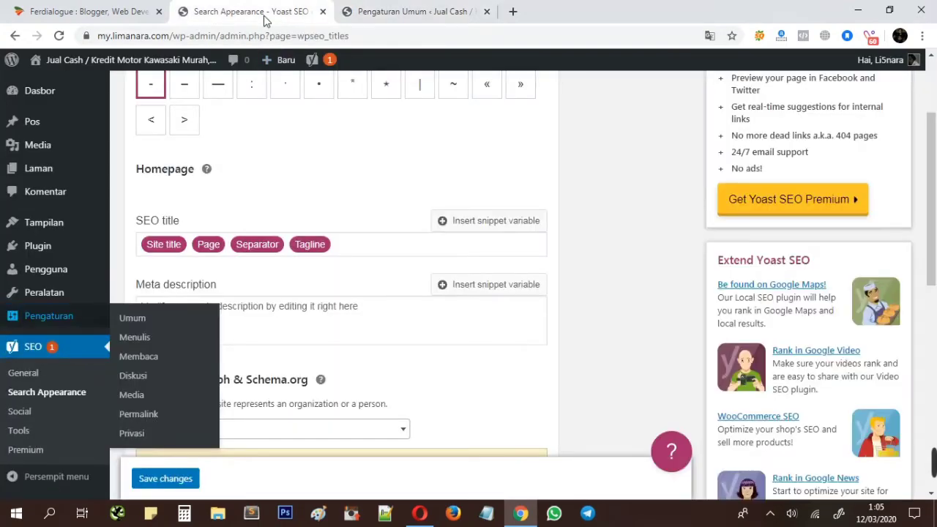
pyautogui.click(364, 240)
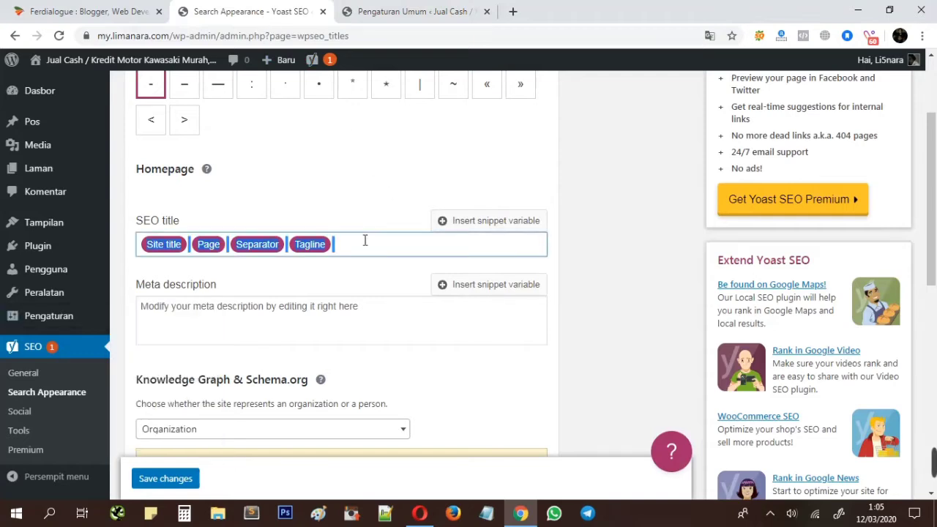
pyautogui.hotkey('ctrl', 'a')
pyautogui.write('Jual Cash / Kredit Motor Kawasaki Murah, Cepat dan Mudah')
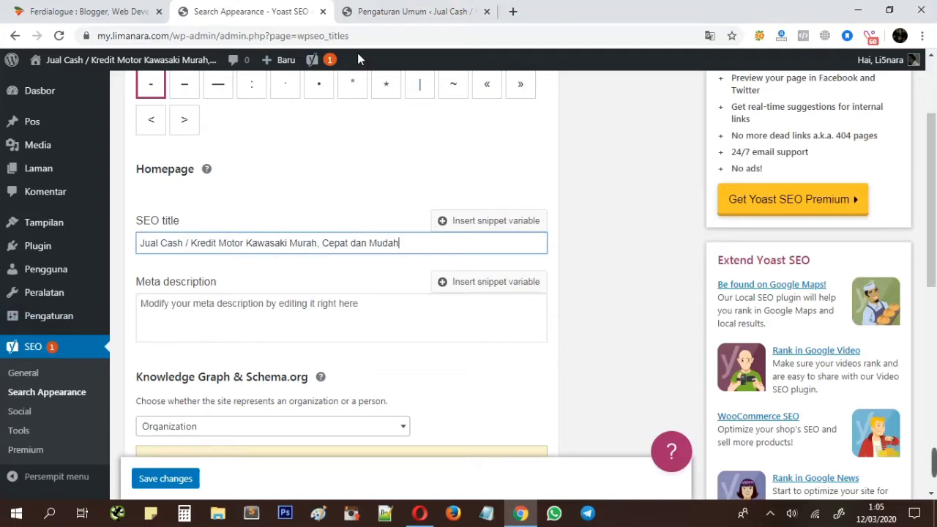
# Step: Copy the whole site slogan from the WordPress general settings and paste it as the homepage meta description in Search Appearance
pyautogui.click(389, 11)
pyautogui.click(381, 172)
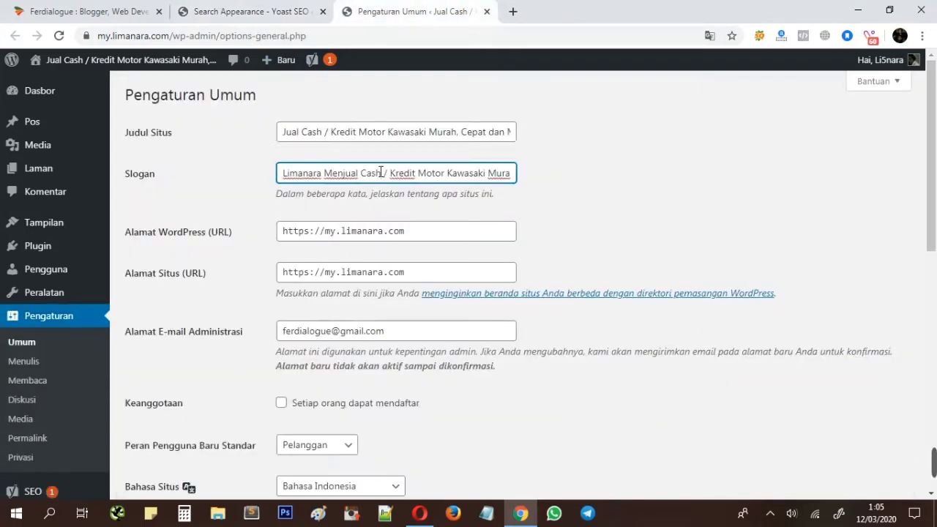
pyautogui.hotkey('ctrl', 'a')
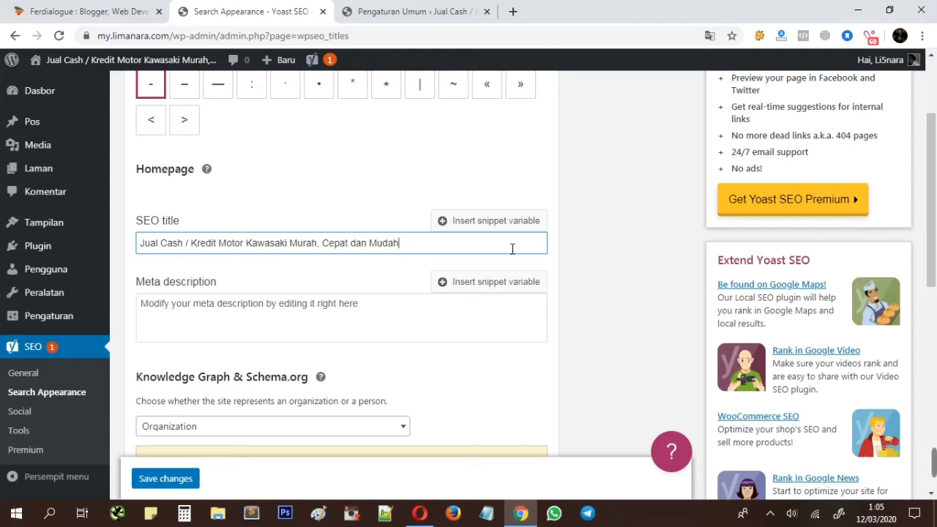
pyautogui.scroll(-1, 512, 249)
pyautogui.click(290, 241)
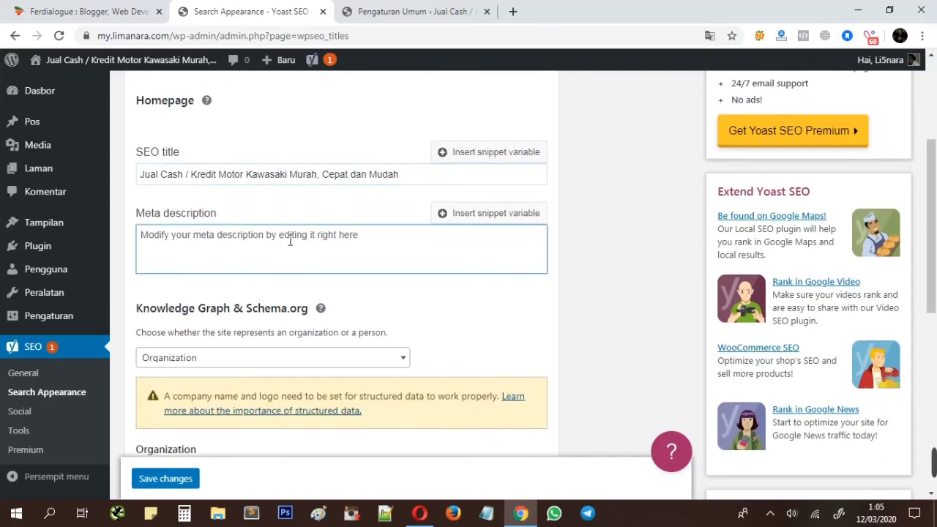
pyautogui.write('Limanara Menjual Cash / Kredit Motor Kawasaki Murah. Paket Promo DP - Cicilan Rendah, Diskon Besar untuk wilayah Jakarta, Tangerang, Depok, Bekasi dan Bogor')
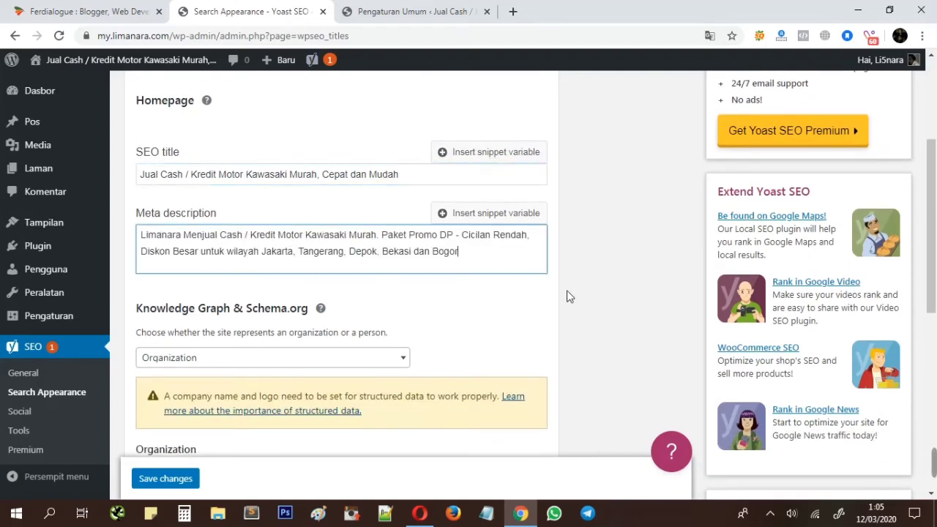
# Step: Keep Organization as what the site represents and enter "Lokatara Lintang Kencana (LoKlik)" as the organization name
pyautogui.scroll(-1, 569, 297)
pyautogui.scroll(-1, 569, 297)
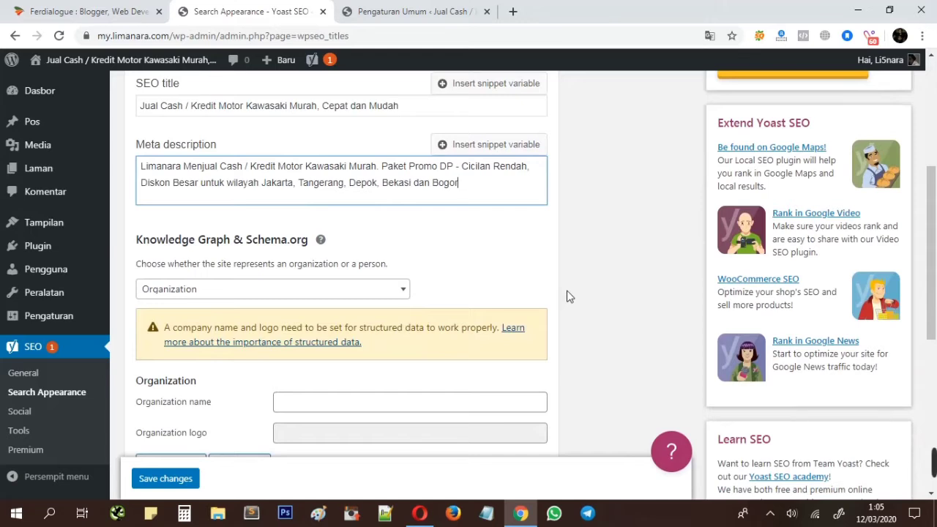
pyautogui.click(368, 293)
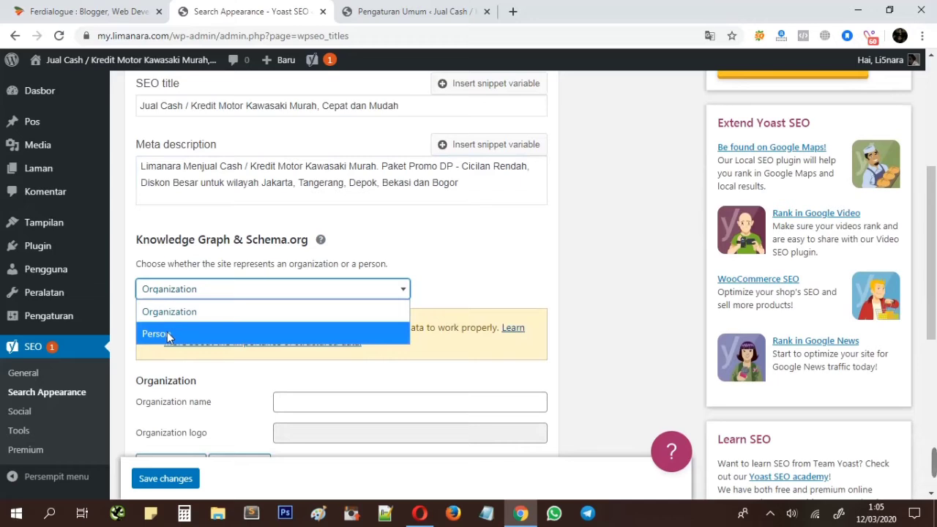
pyautogui.click(220, 312)
pyautogui.scroll(-1, 337, 308)
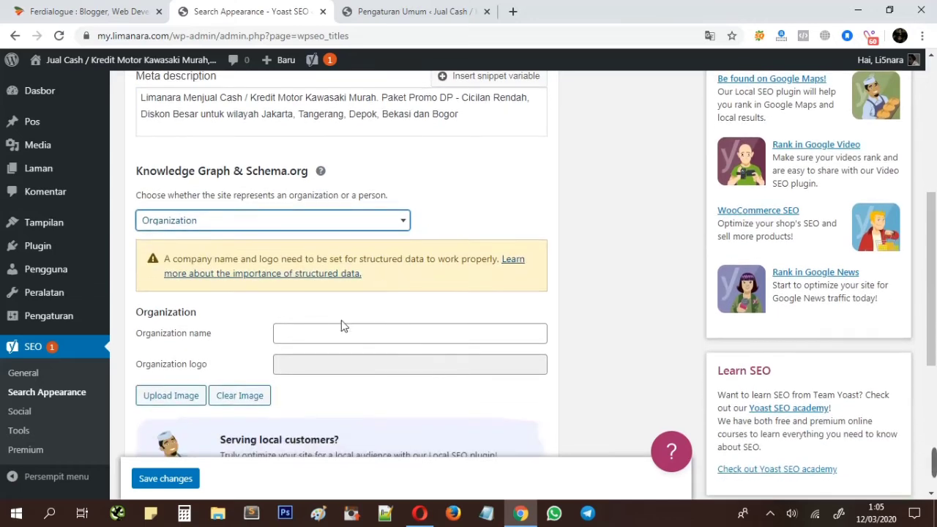
pyautogui.click(314, 330)
pyautogui.write('Lo')
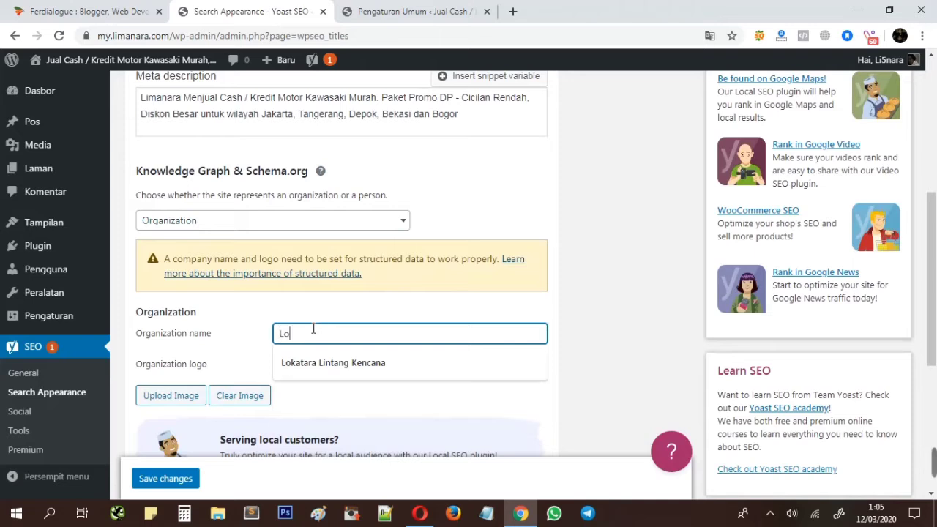
pyautogui.write('katara Lintang Kenaca')
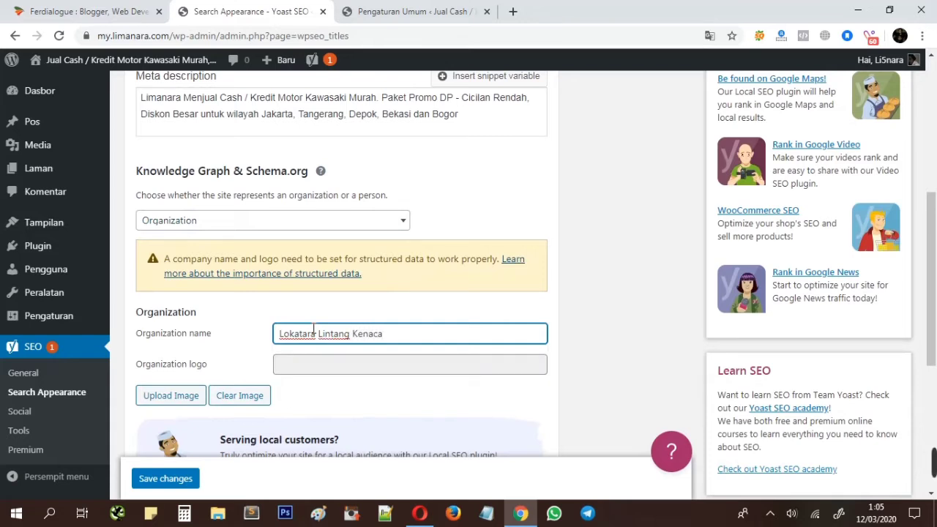
pyautogui.write('cana (LoKlik')
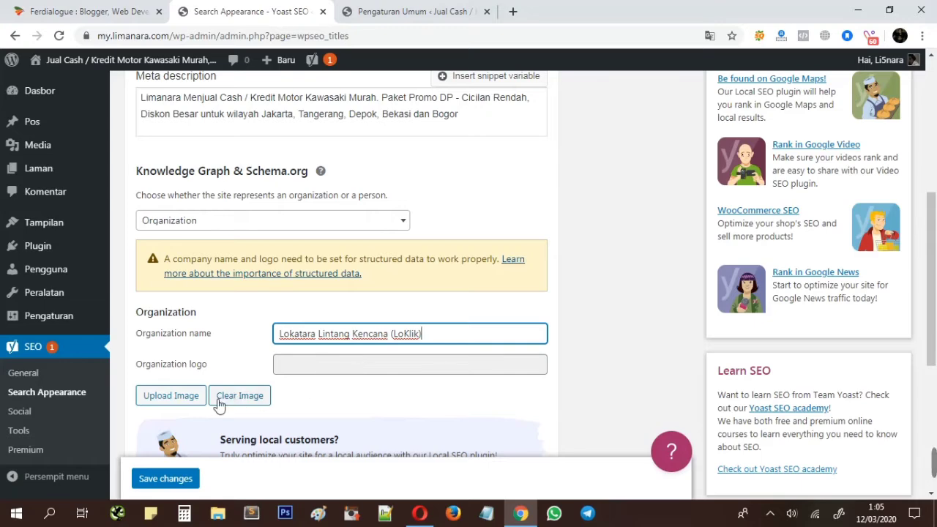
# Step: Start uploading an organization logo from the computer and browse to the LoKlik folder on Data HDD (D:)
pyautogui.click(174, 397)
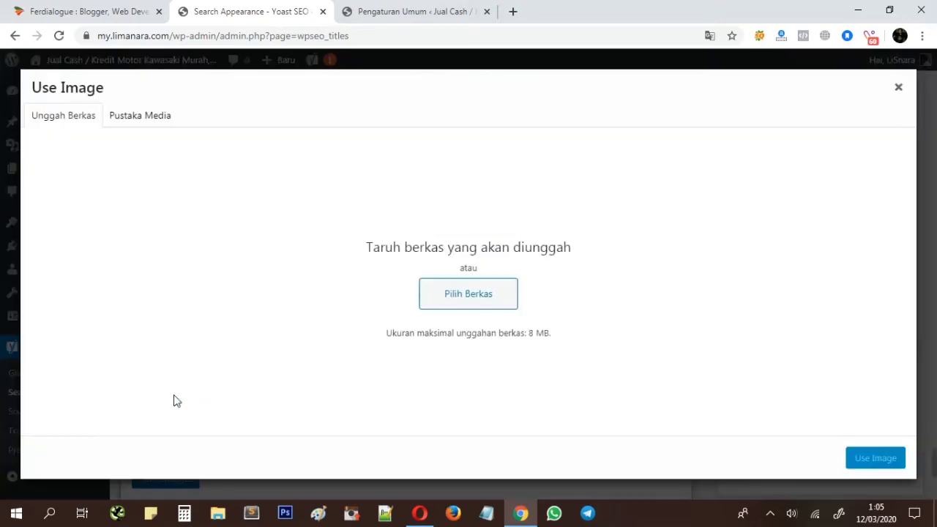
pyautogui.click(479, 303)
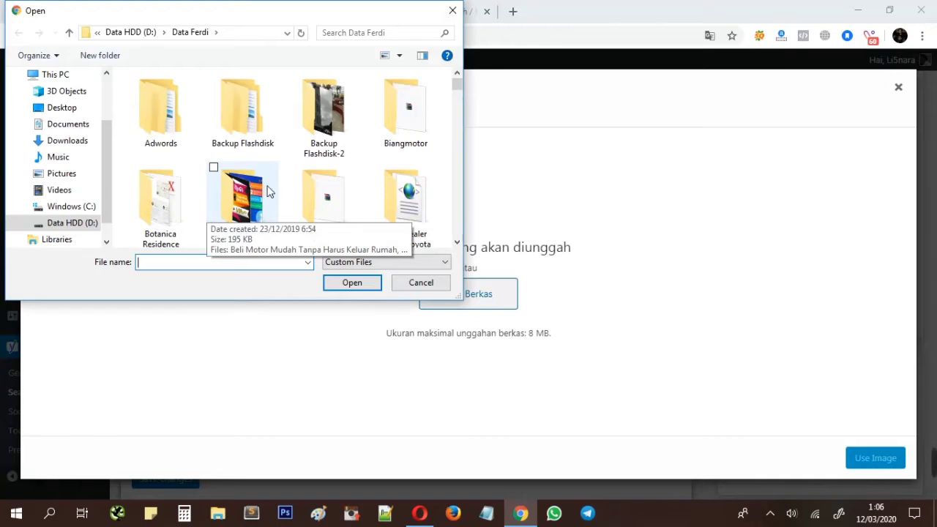
pyautogui.scroll(-1, 315, 141)
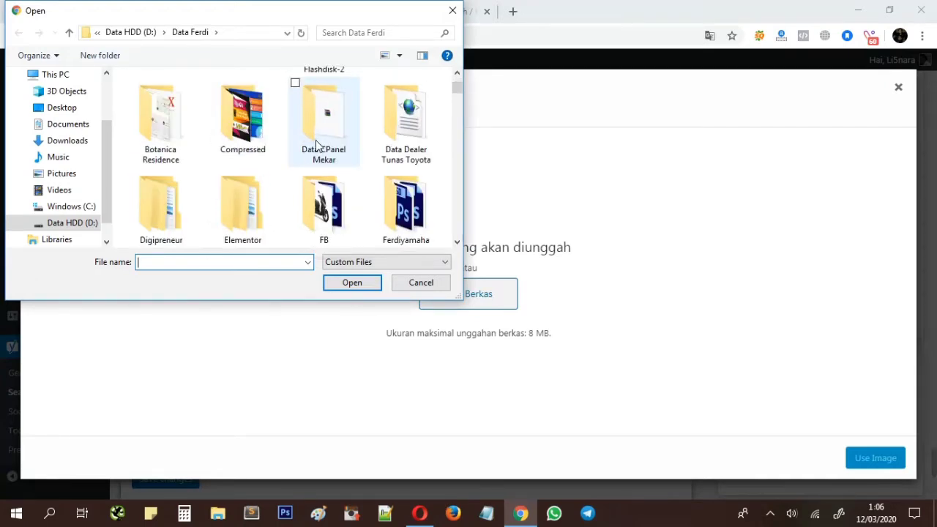
pyautogui.click(145, 33)
pyautogui.scroll(-3, 322, 161)
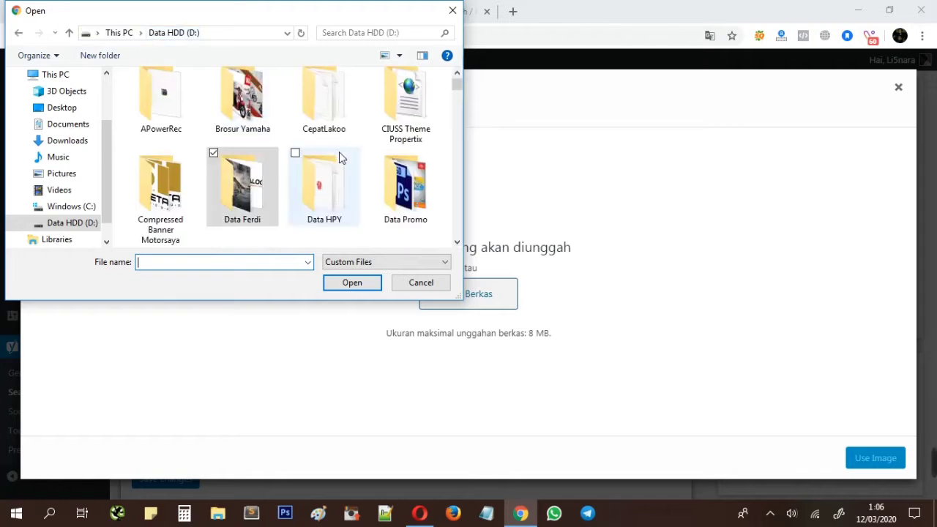
pyautogui.scroll(-7, 339, 158)
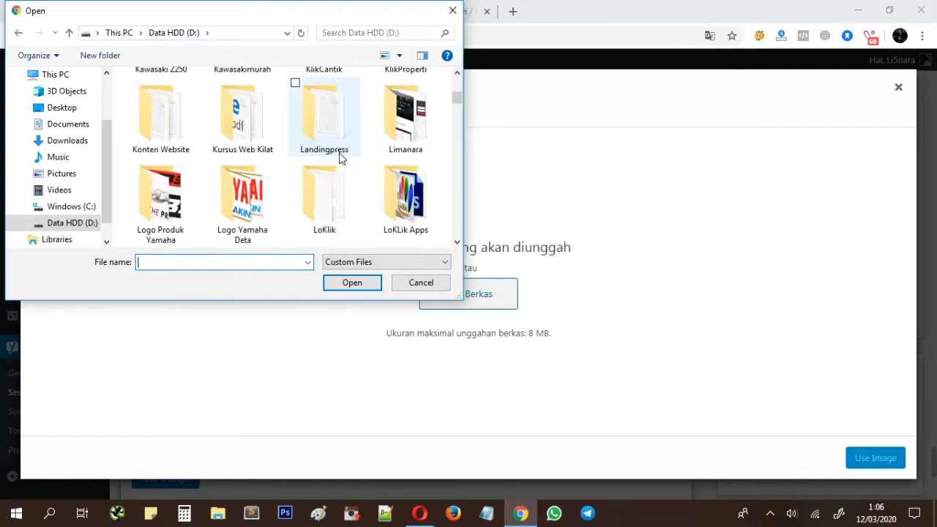
pyautogui.scroll(-1, 339, 157)
pyautogui.doubleClick(324, 130)
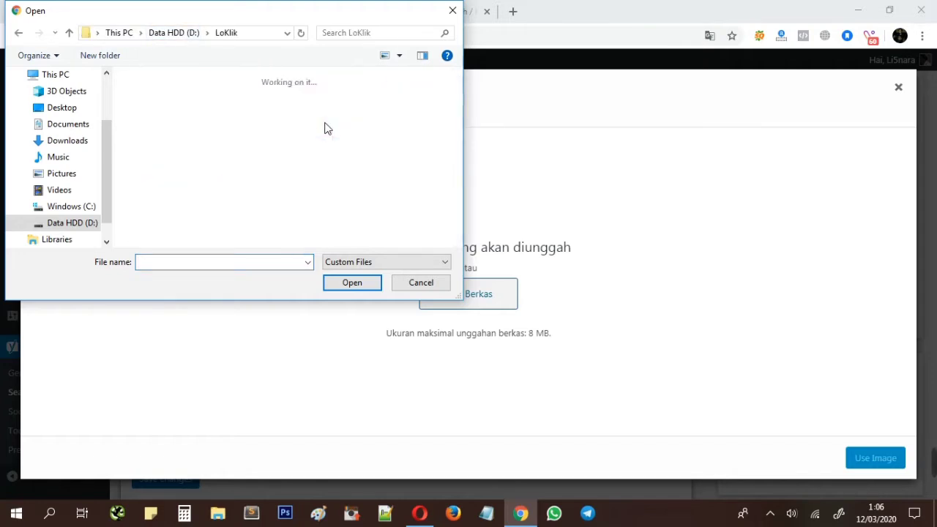
# Step: Try the LoKlik 3D Render image in the Data FB subfolder as the logo and go back to the LoKlik folder
pyautogui.scroll(-2, 315, 146)
pyautogui.scroll(2, 319, 148)
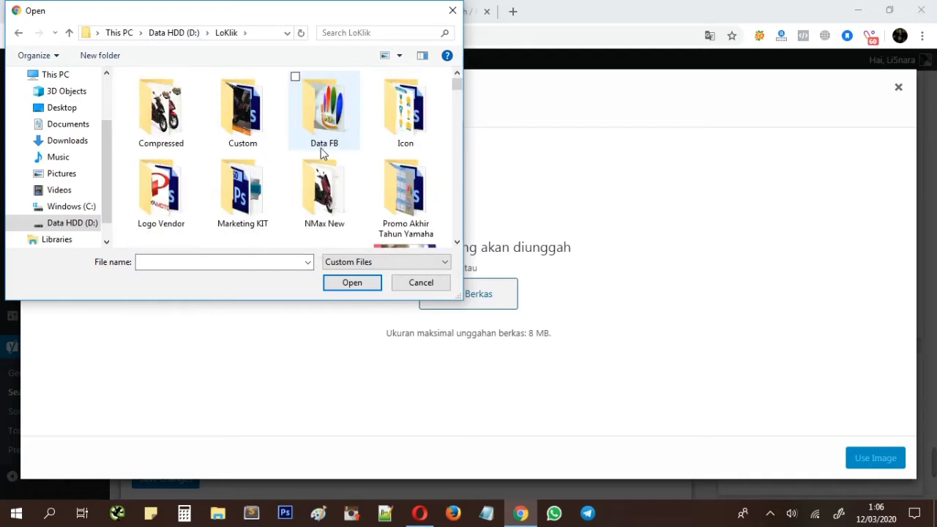
pyautogui.click(337, 114)
pyautogui.doubleClick(337, 113)
pyautogui.click(339, 115)
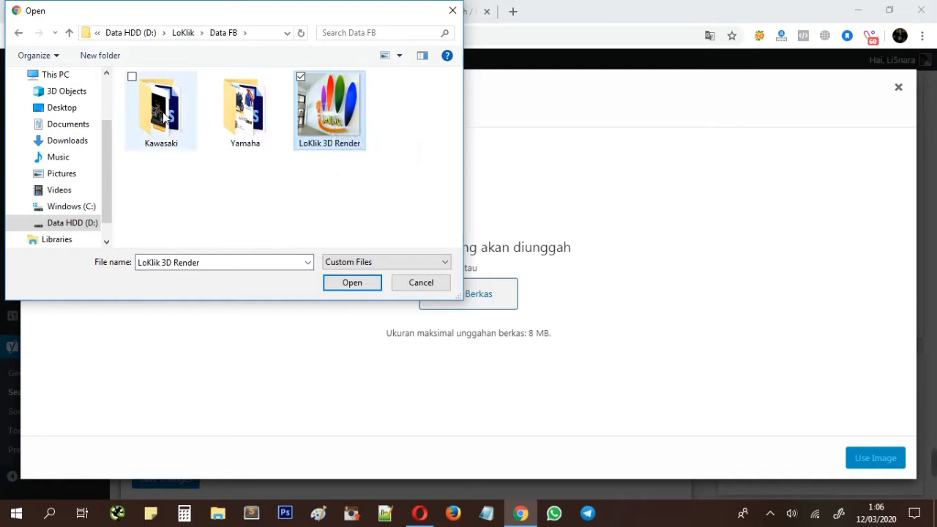
pyautogui.click(187, 33)
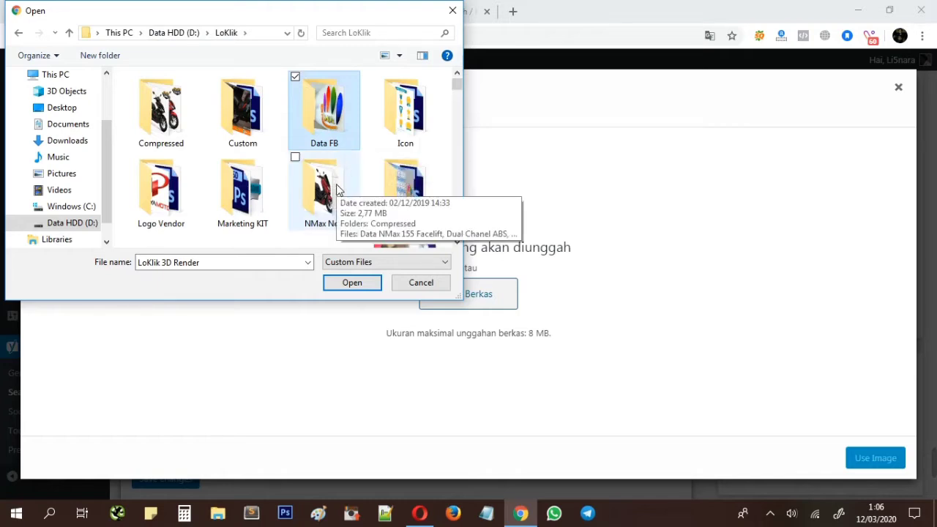
pyautogui.scroll(-3, 339, 189)
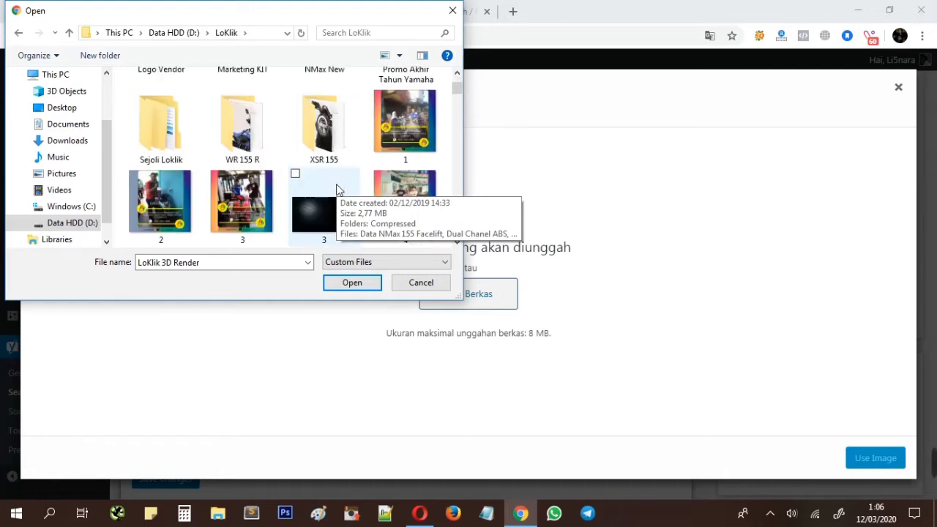
pyautogui.scroll(3, 339, 189)
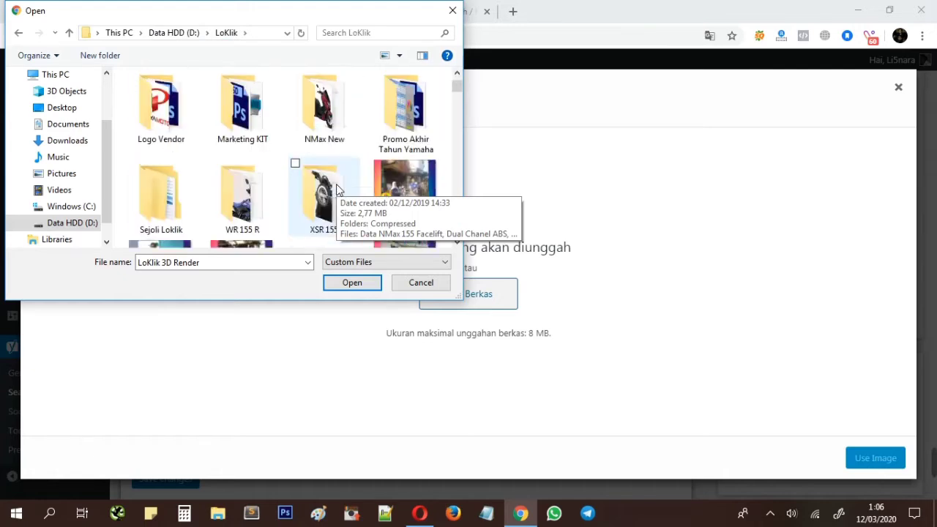
# Step: Look through the folders and images on Data HDD (D:) for a location holding the organization logo
pyautogui.click(184, 32)
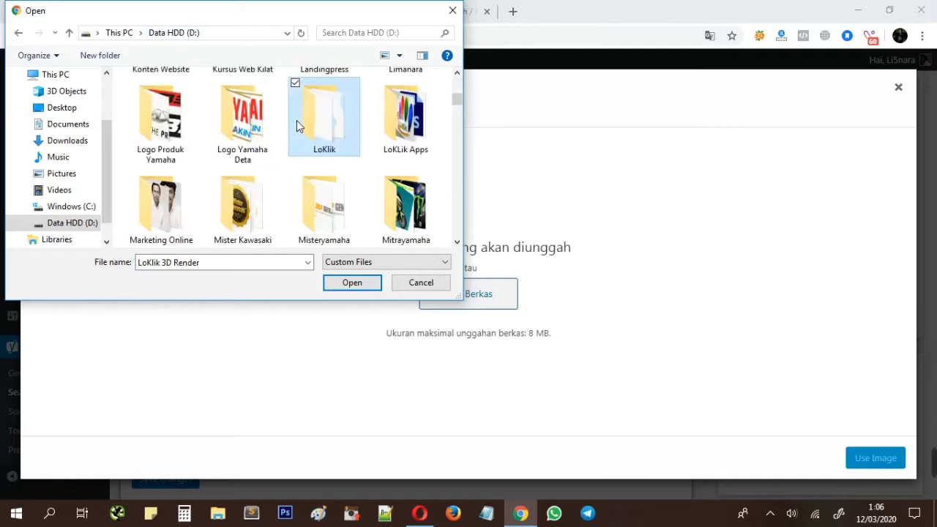
pyautogui.scroll(-3, 297, 120)
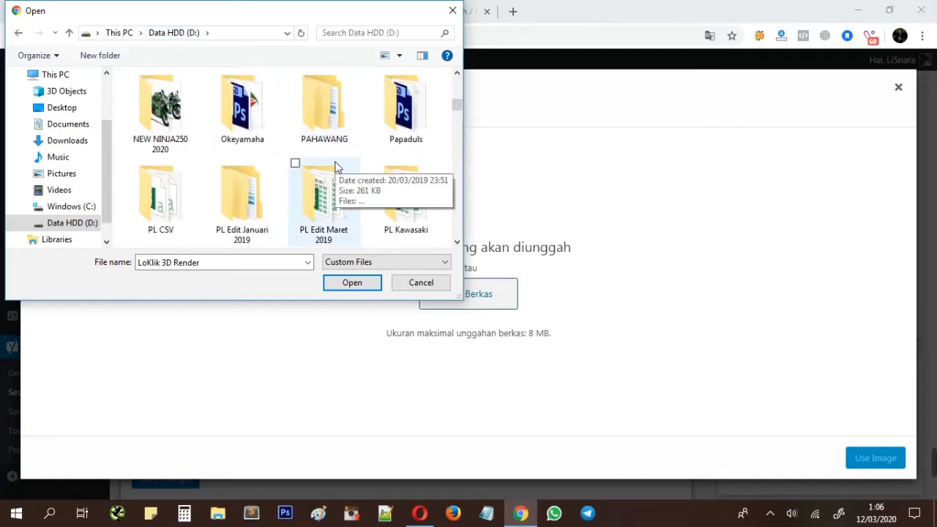
pyautogui.scroll(-6, 338, 183)
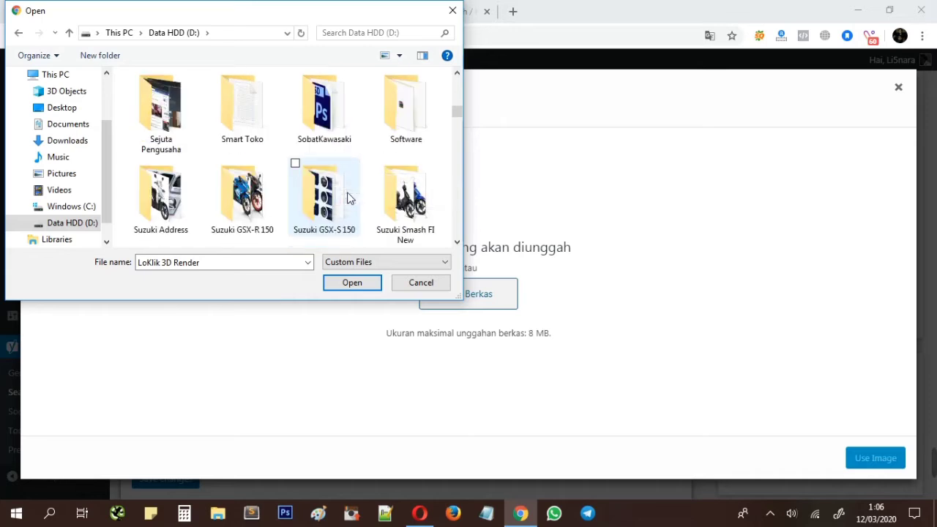
pyautogui.scroll(-10, 349, 198)
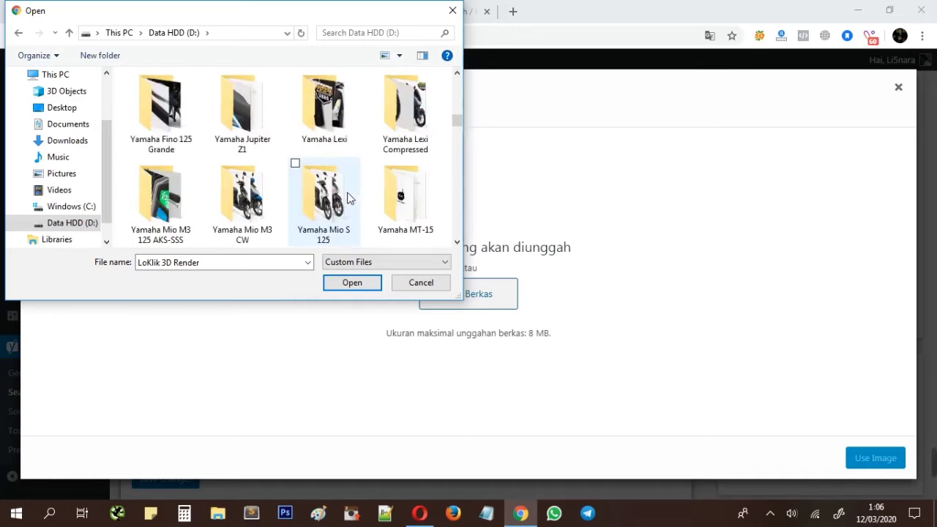
pyautogui.scroll(-4, 349, 197)
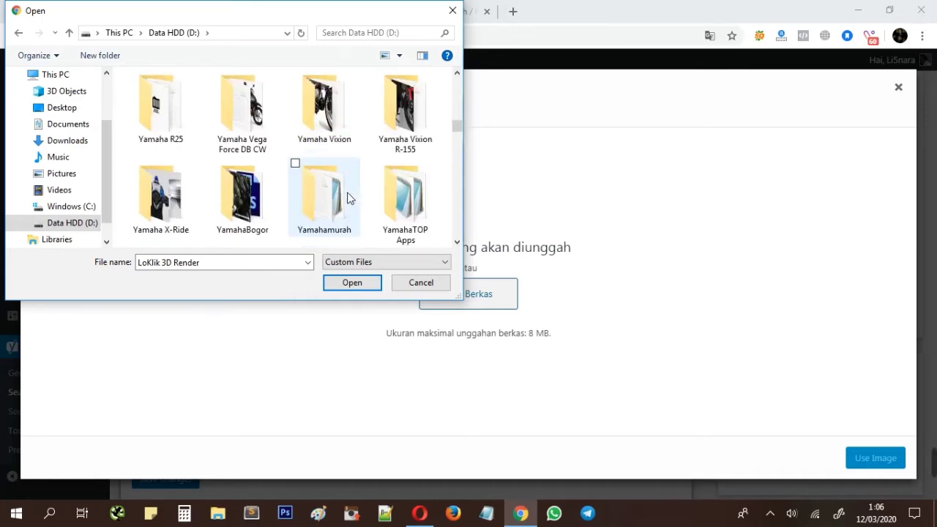
pyautogui.scroll(-5, 348, 197)
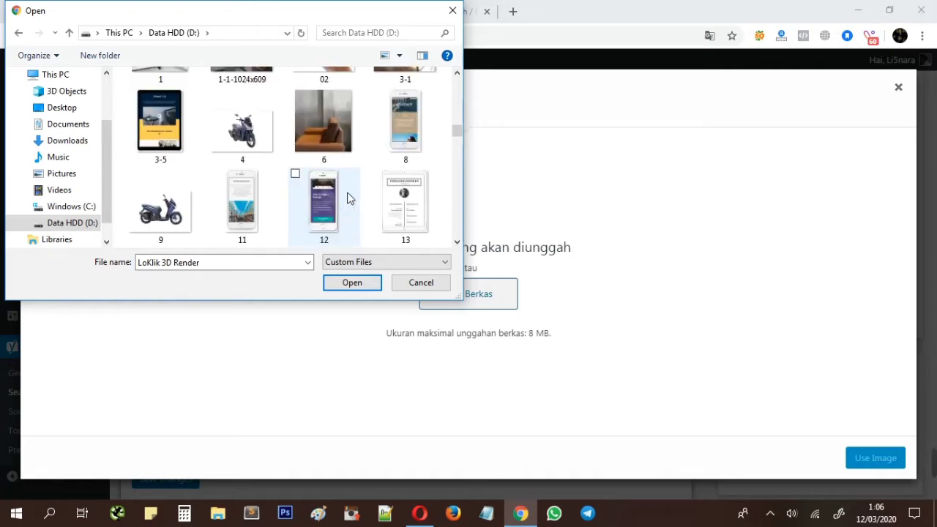
pyautogui.scroll(8, 349, 197)
pyautogui.scroll(12, 349, 198)
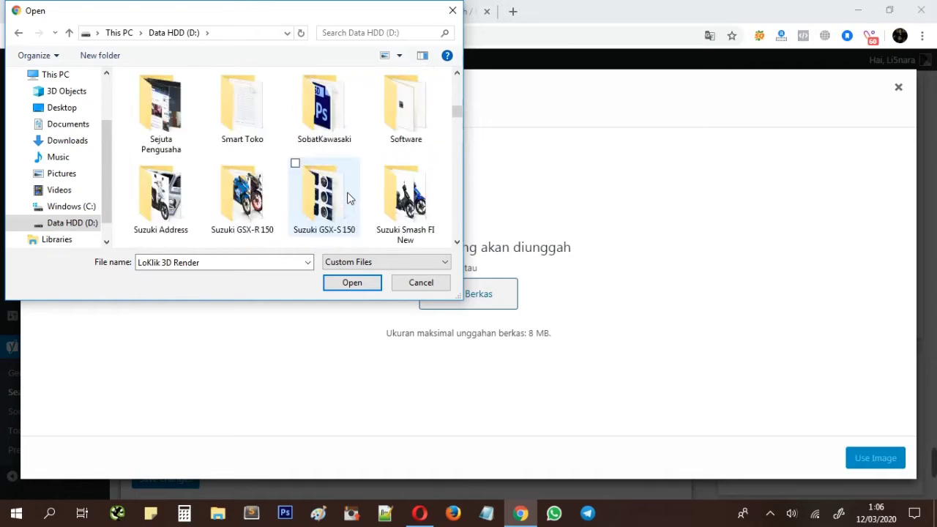
pyautogui.scroll(10, 349, 198)
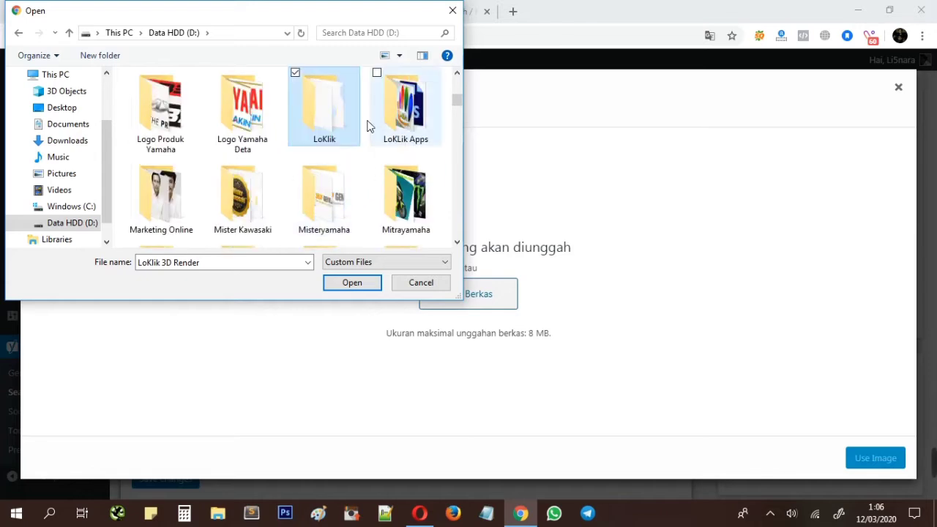
pyautogui.scroll(3, 254, 145)
pyautogui.scroll(-1, 255, 145)
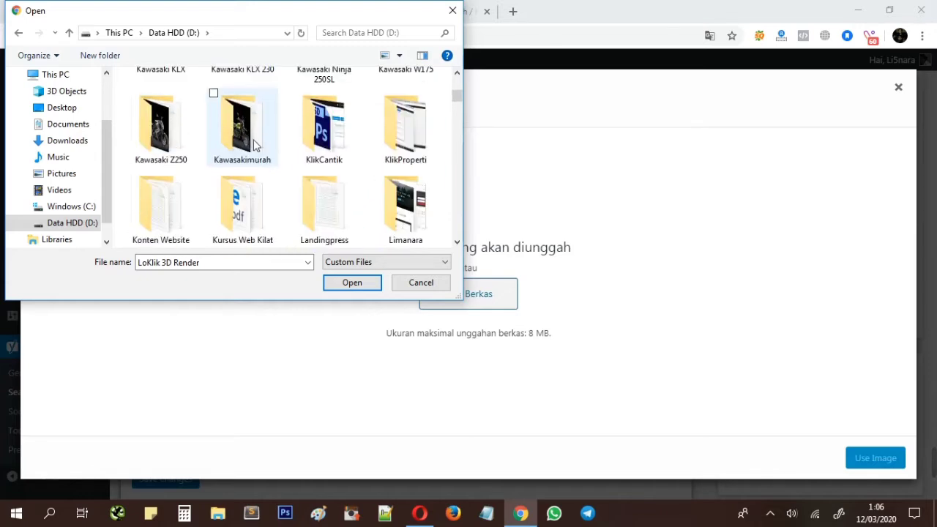
pyautogui.scroll(1, 257, 146)
pyautogui.scroll(-1, 329, 165)
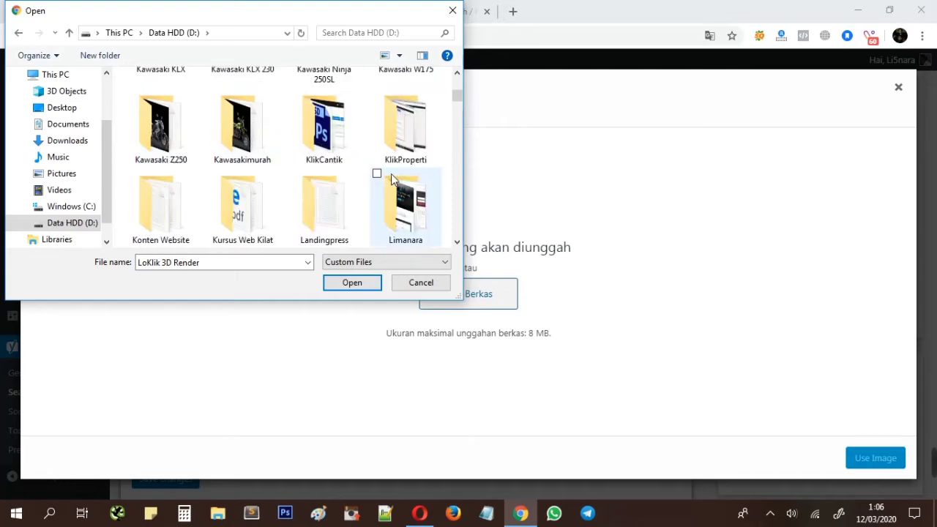
pyautogui.scroll(-2, 392, 179)
# Step: Upload the Loklik Small image from the LoKlik folder on Data HDD (D:) for the organization logo
pyautogui.doubleClick(330, 130)
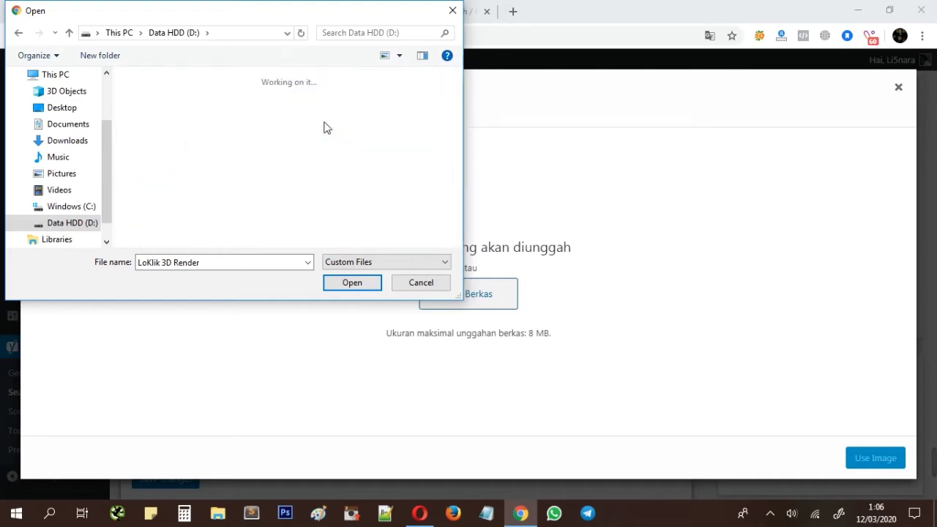
pyautogui.scroll(-9, 330, 165)
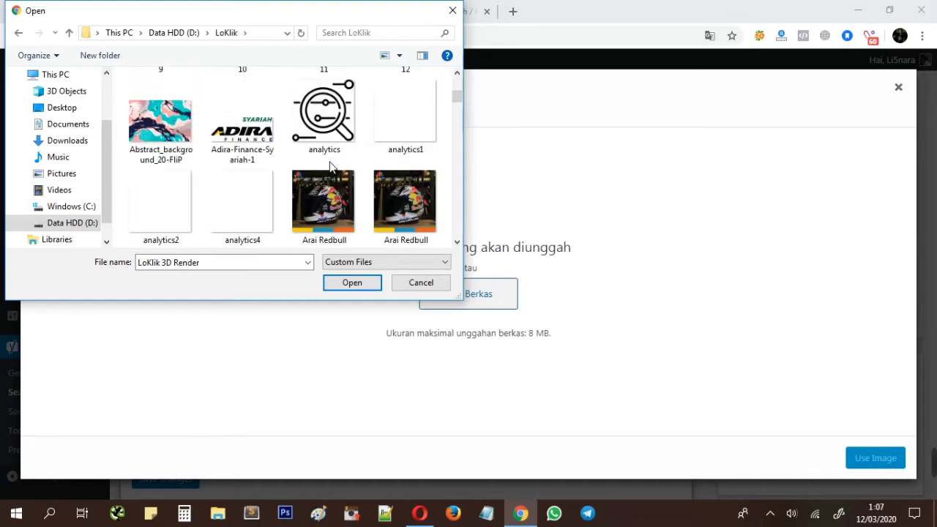
pyautogui.scroll(-10, 330, 167)
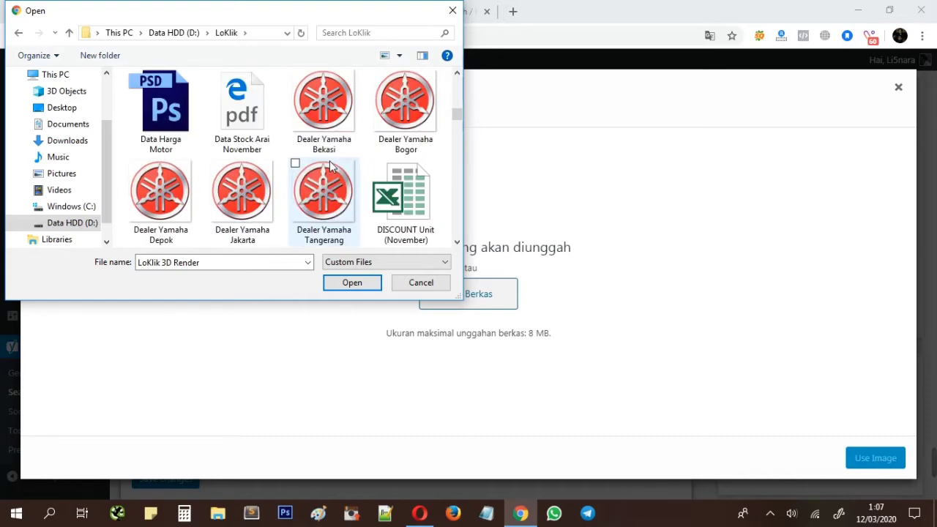
pyautogui.scroll(-10, 330, 166)
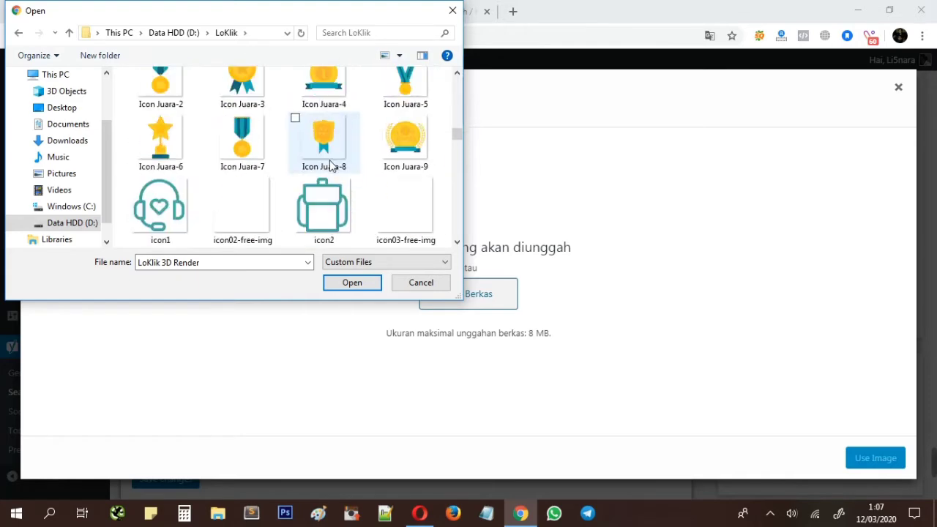
pyautogui.scroll(-12, 329, 165)
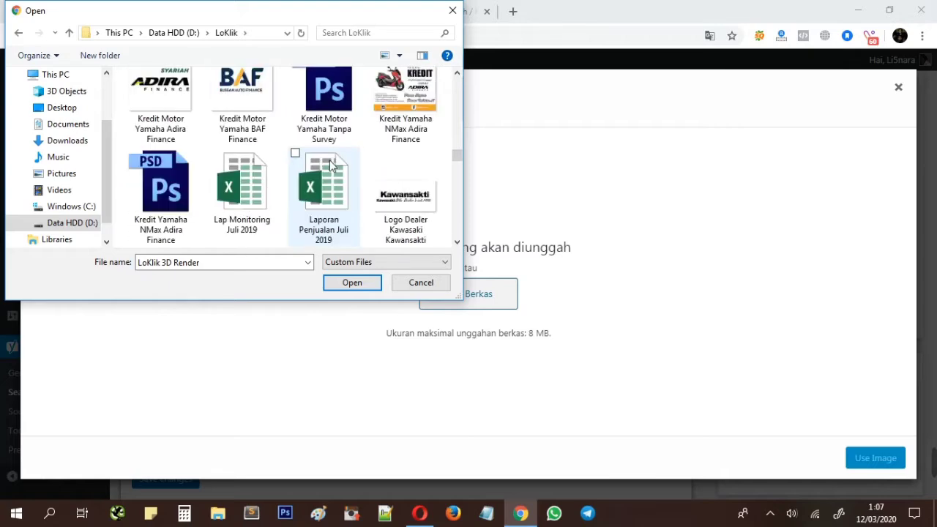
pyautogui.scroll(-10, 329, 167)
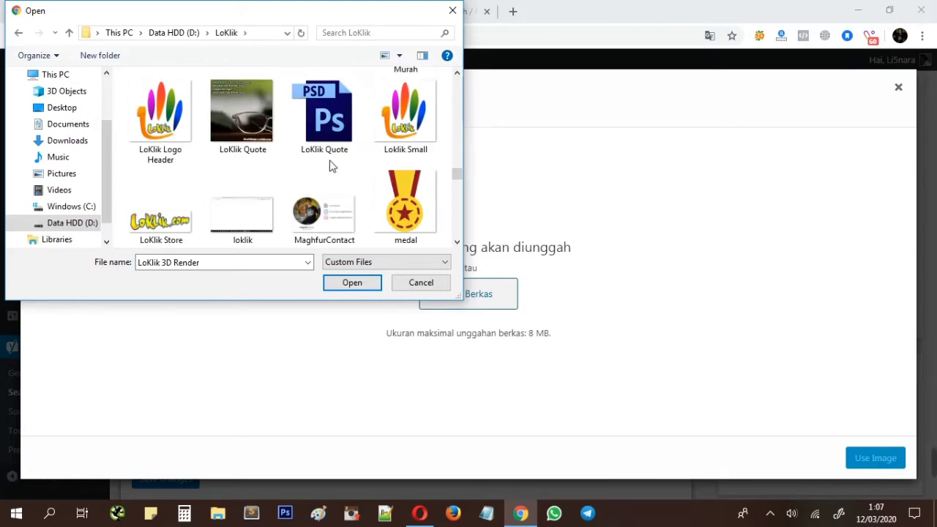
pyautogui.click(398, 119)
pyautogui.click(369, 287)
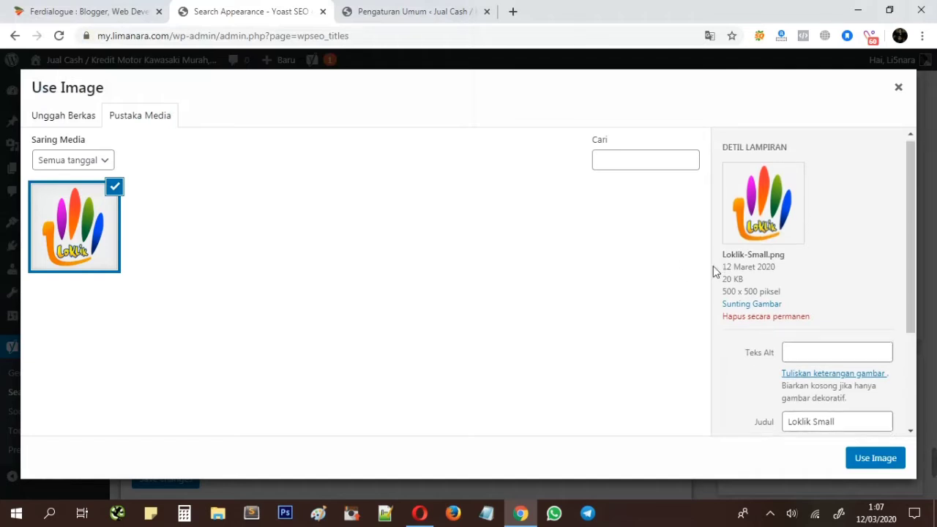
# Step: Enter "Pusat Kredit Motor Murah" as the alt text of the uploaded Loklik-Small.png image
pyautogui.scroll(-1, 721, 271)
pyautogui.click(808, 287)
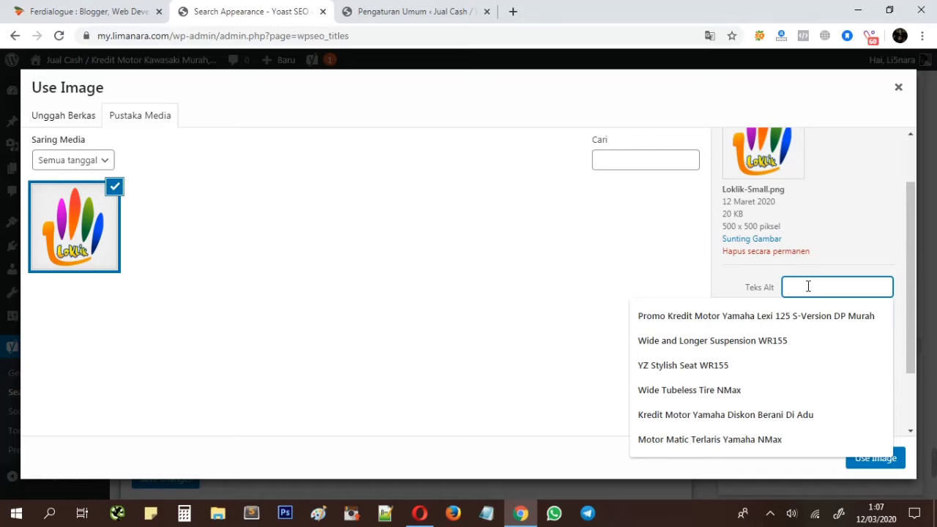
pyautogui.write('Pusat K')
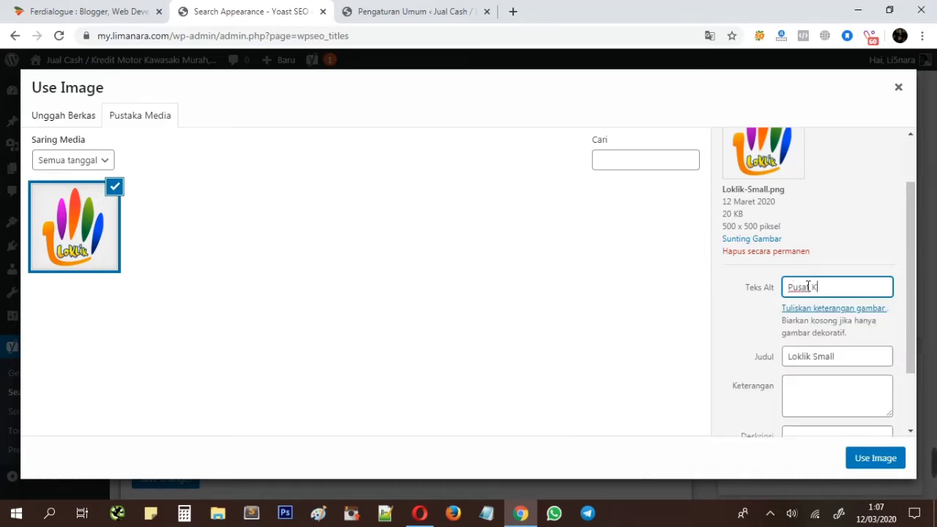
pyautogui.write('redit Motor ')
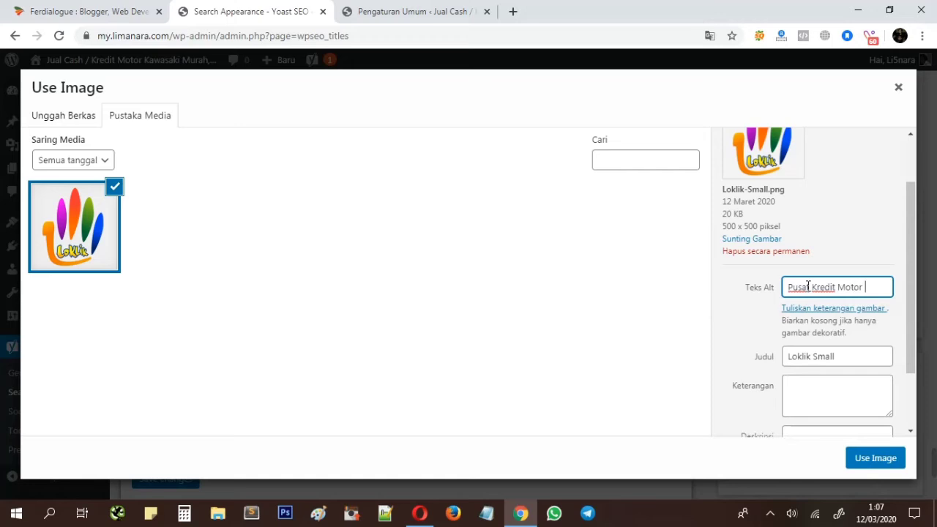
pyautogui.write('Murah')
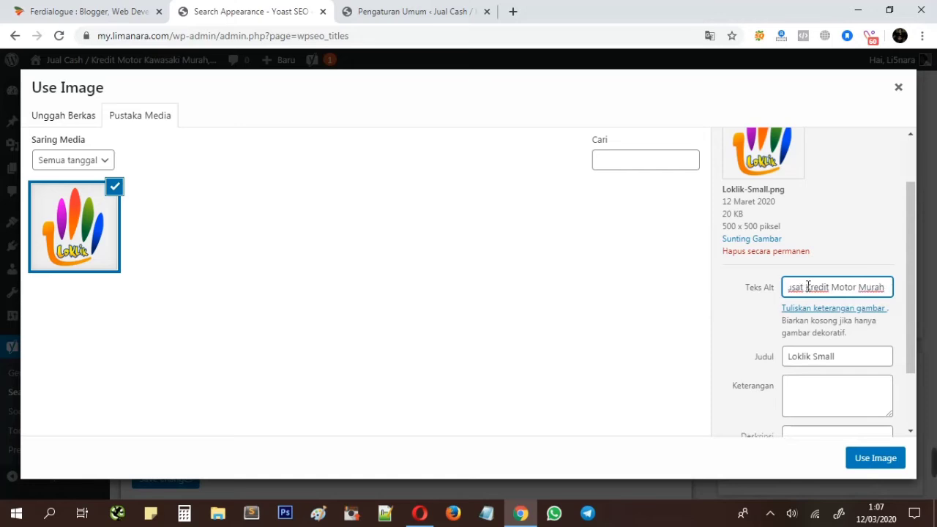
# Step: Copy the image's alt text "Pusat Kredit Motor Murah" into its description
pyautogui.hotkey('ctrl', 'a')
pyautogui.hotkey('ctrl', 'c')
pyautogui.scroll(-2, 817, 262)
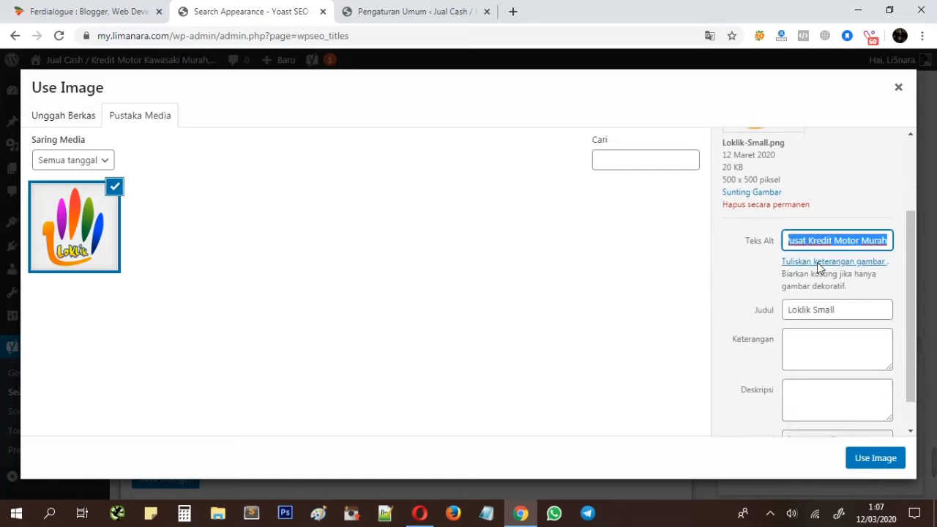
pyautogui.click(843, 366)
pyautogui.hotkey('ctrl', 'v')
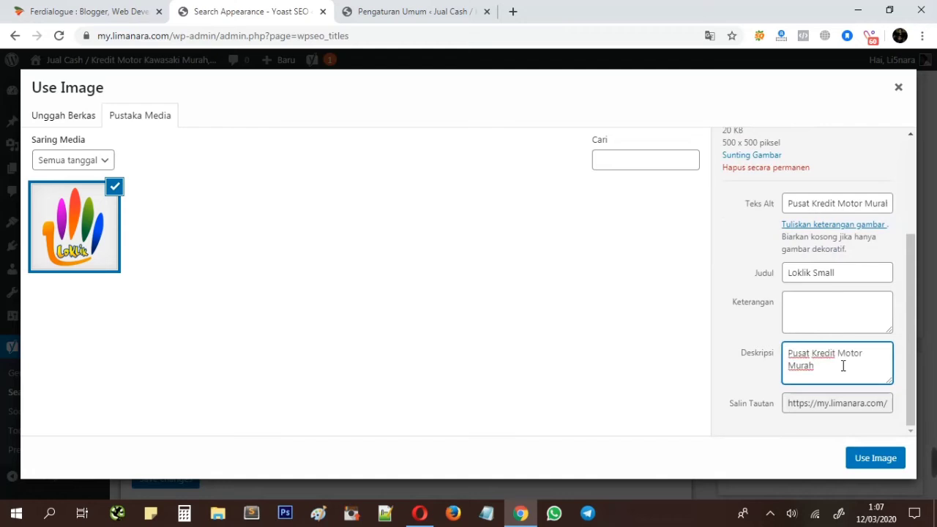
# Step: Use the Loklik-Small.png image as the organization logo and save the General search appearance settings
pyautogui.scroll(3, 835, 362)
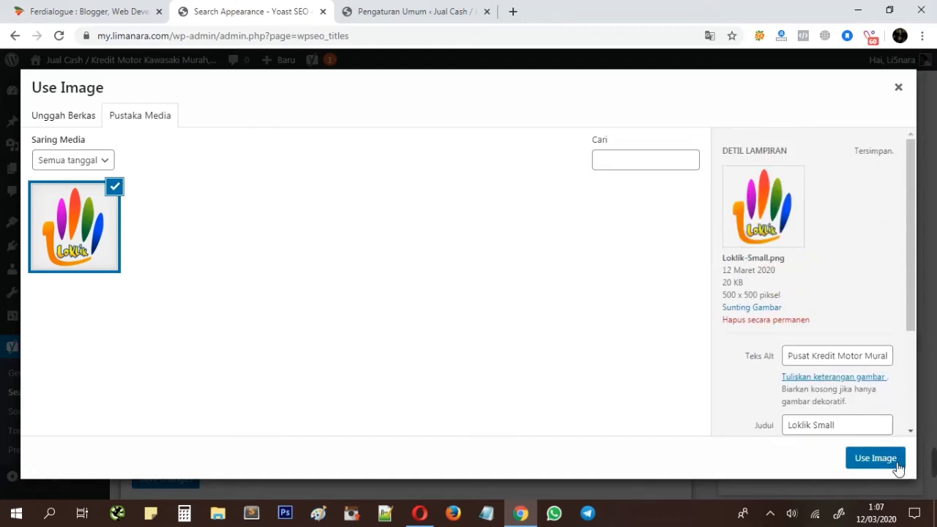
pyautogui.click(875, 459)
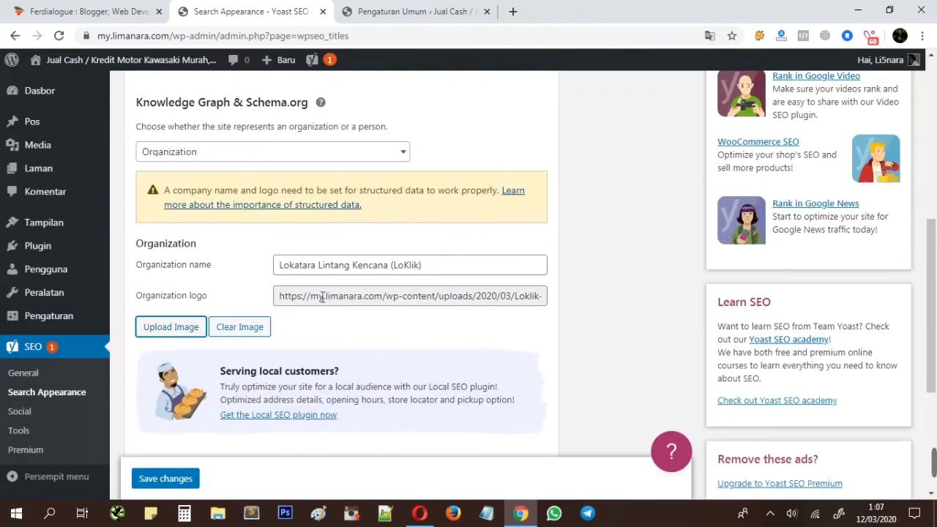
pyautogui.scroll(-2, 320, 331)
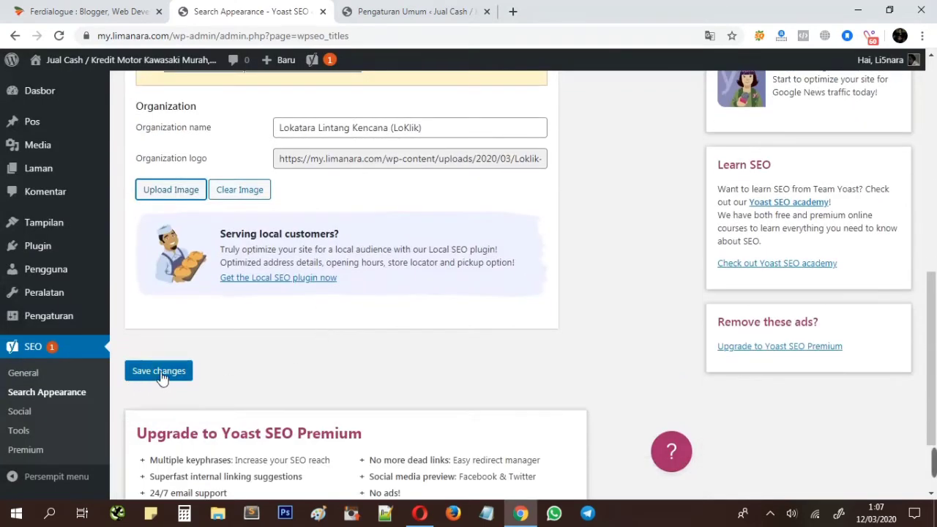
pyautogui.click(160, 372)
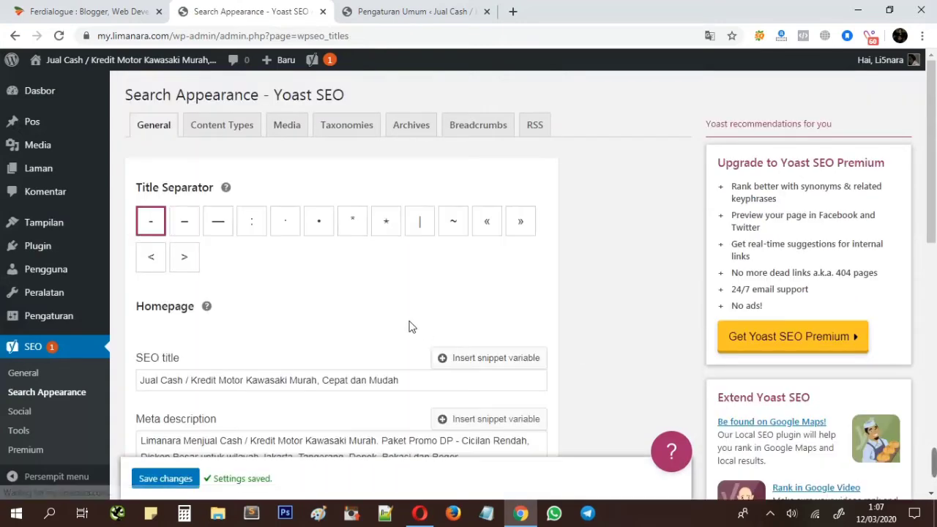
# Step: Change the title separator to the vertical bar "|" and save the General search appearance settings
pyautogui.scroll(-1, 337, 271)
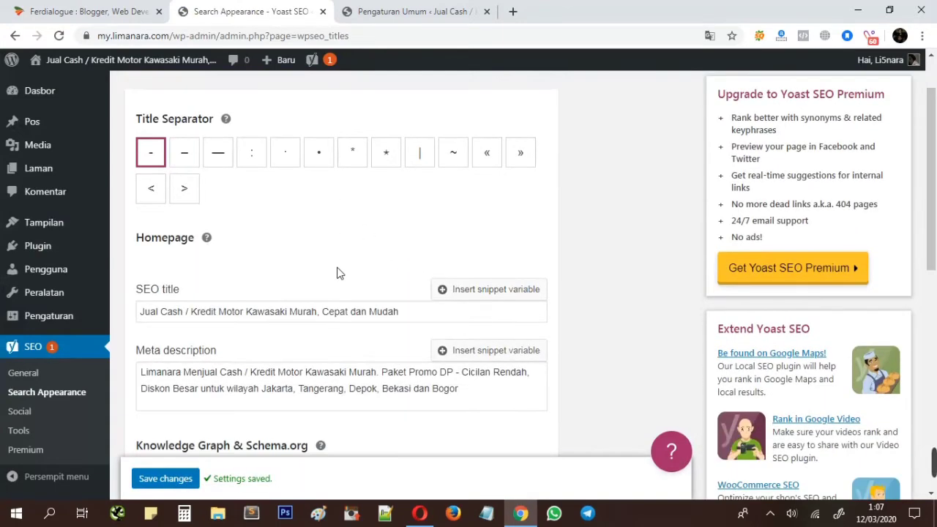
pyautogui.scroll(1, 337, 272)
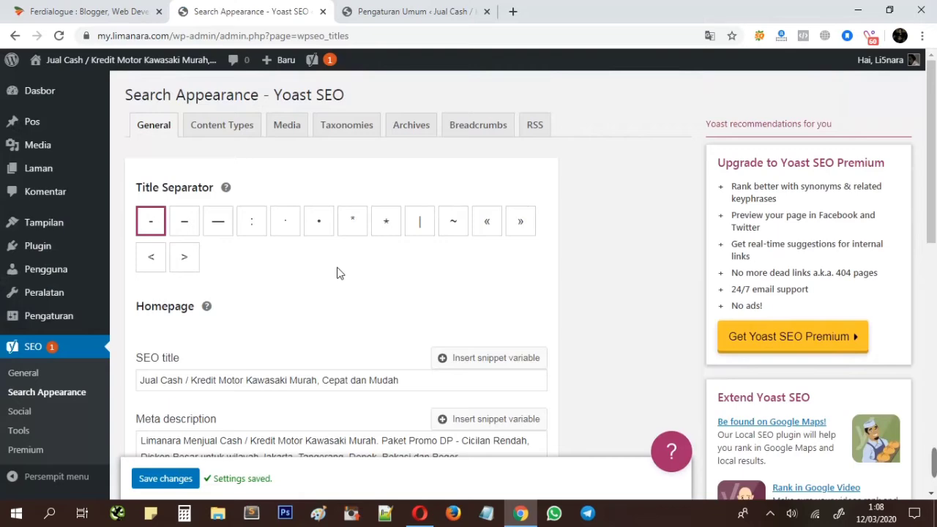
pyautogui.click(417, 229)
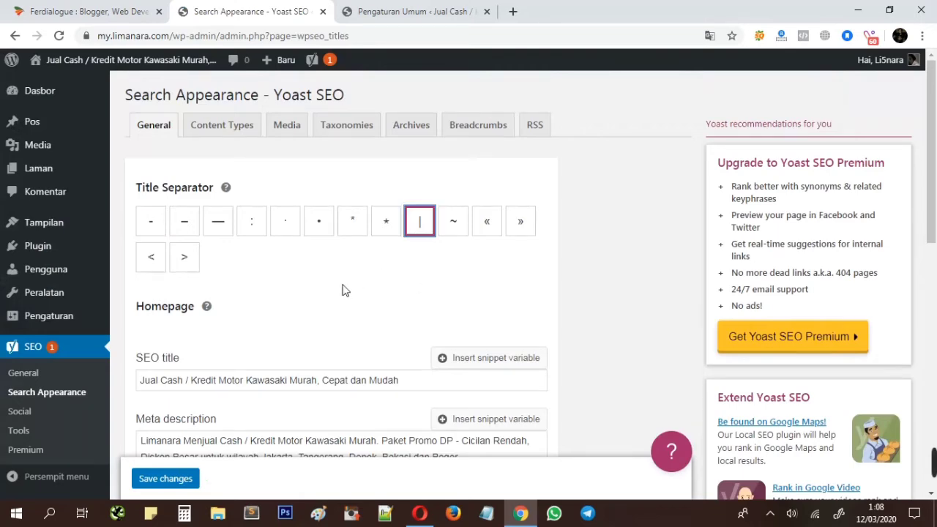
pyautogui.scroll(-2, 268, 317)
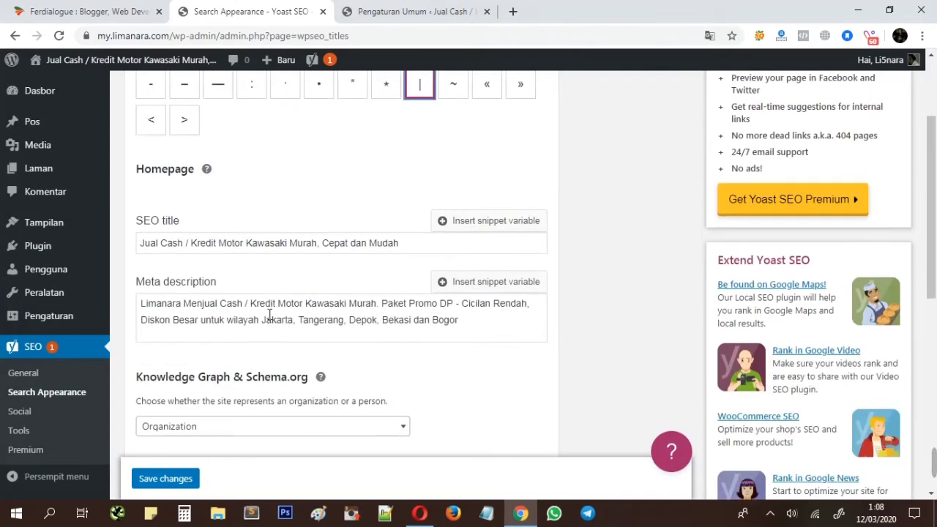
pyautogui.scroll(-3, 270, 315)
pyautogui.scroll(-3, 209, 392)
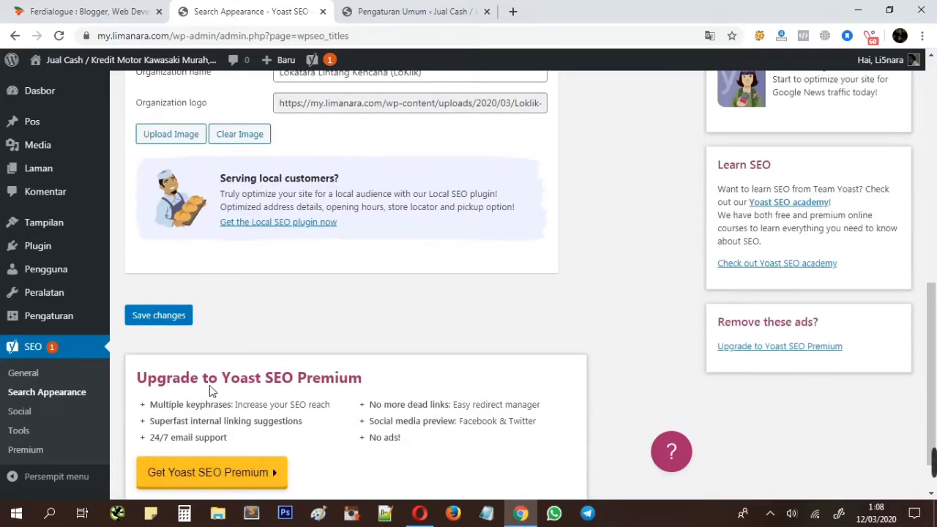
pyautogui.click(159, 315)
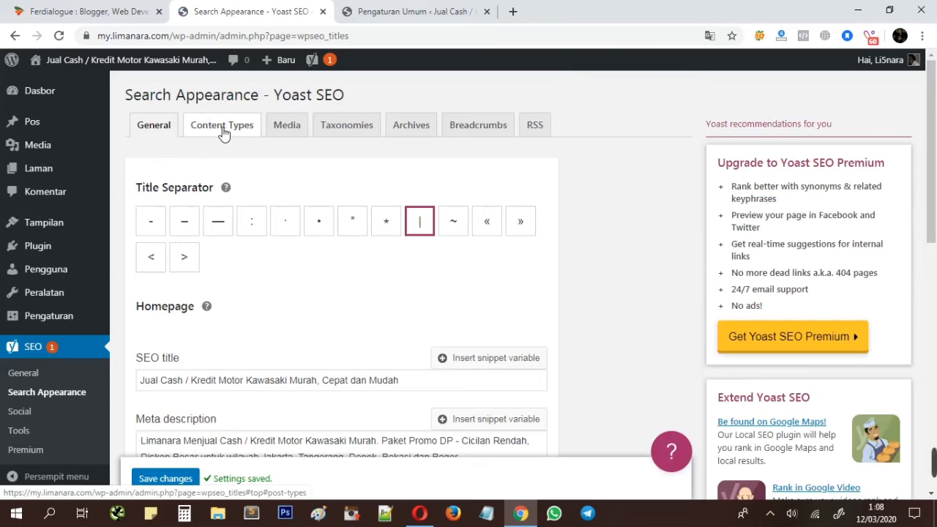
# Step: Review the Pos and Laman content type settings, keep their current options, and save the changes
pyautogui.click(223, 132)
pyautogui.scroll(-1, 419, 261)
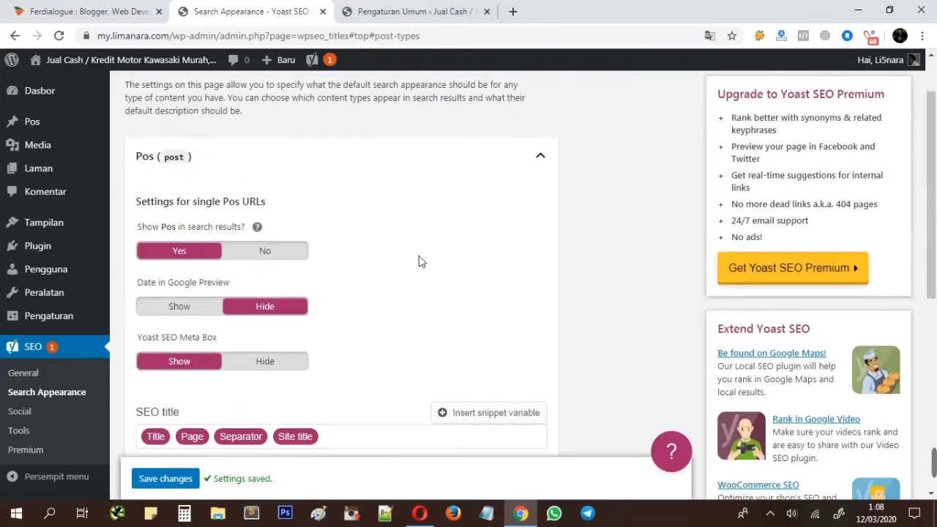
pyautogui.scroll(-1, 420, 261)
pyautogui.scroll(-2, 420, 261)
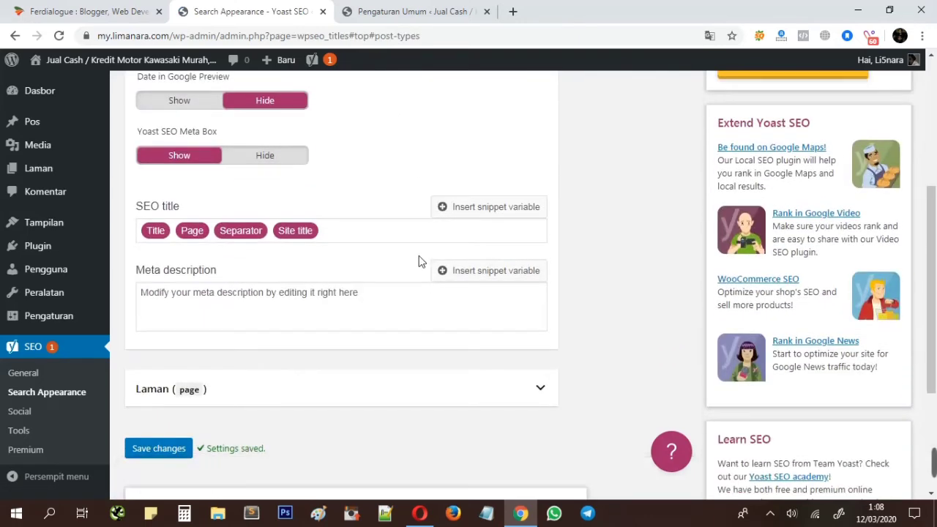
pyautogui.scroll(-2, 418, 264)
pyautogui.click(332, 253)
pyautogui.scroll(-6, 351, 252)
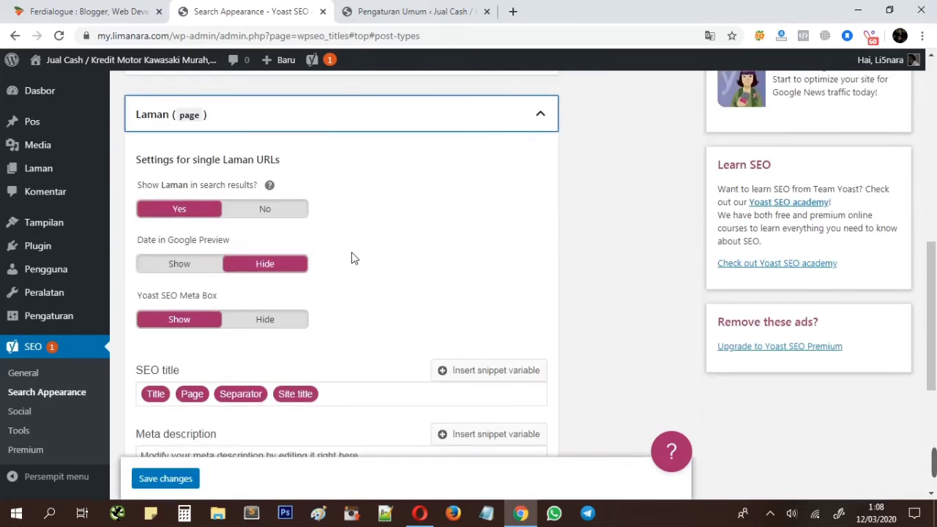
pyautogui.click(170, 284)
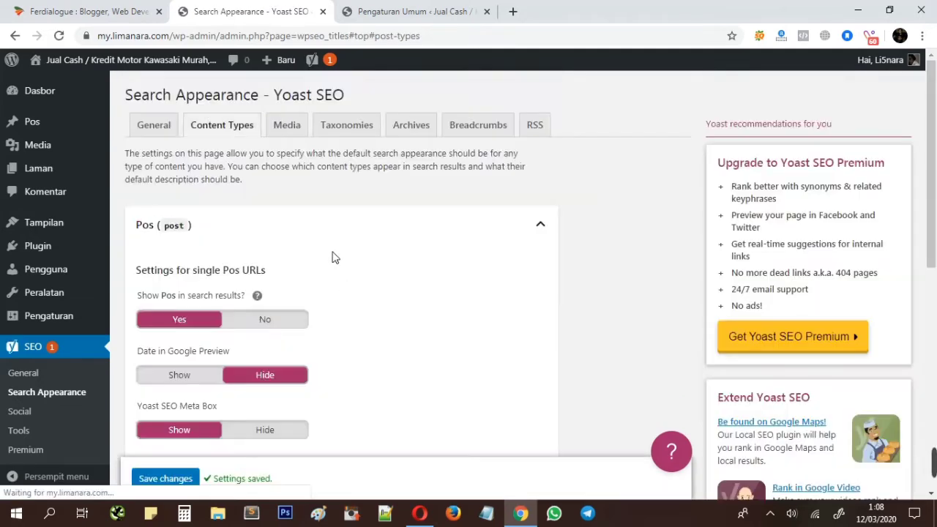
# Step: Keep the redirection of attachment URLs to the attachment itself at Yes and save the Media settings
pyautogui.click(288, 128)
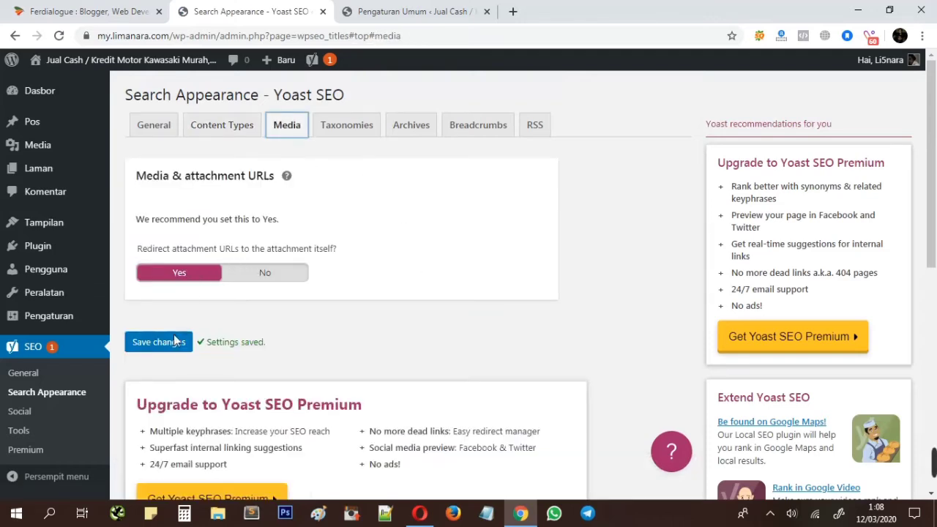
pyautogui.click(162, 353)
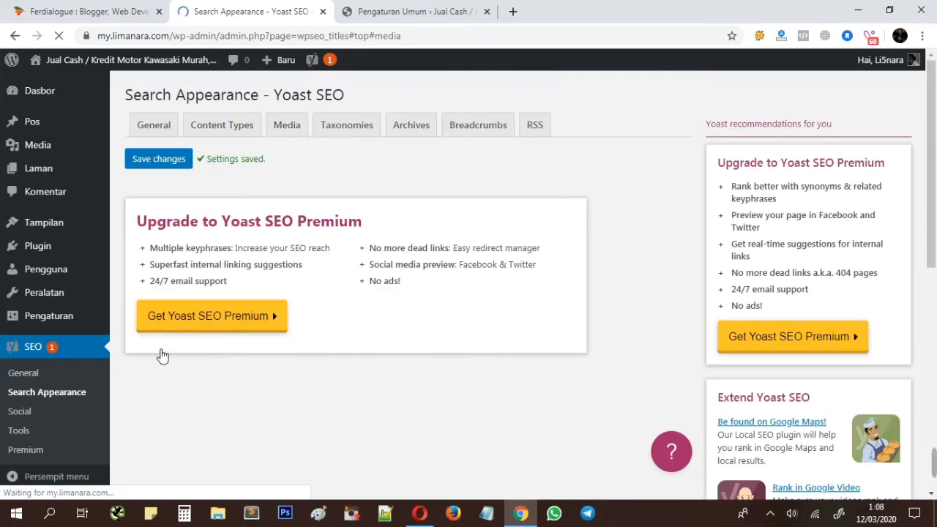
# Step: Review the Kategori, Tag and Format taxonomy settings and set the categories prefix in category URLs to Remove
pyautogui.click(345, 130)
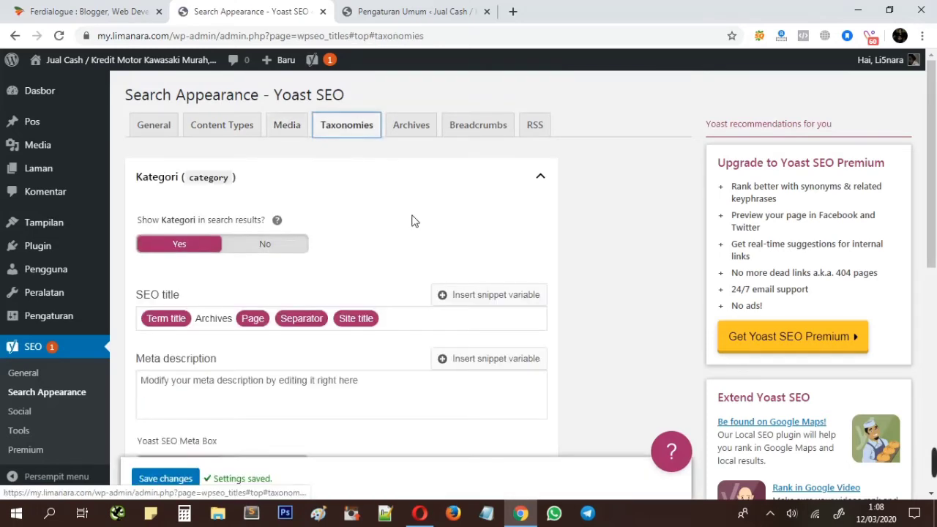
pyautogui.scroll(-1, 412, 220)
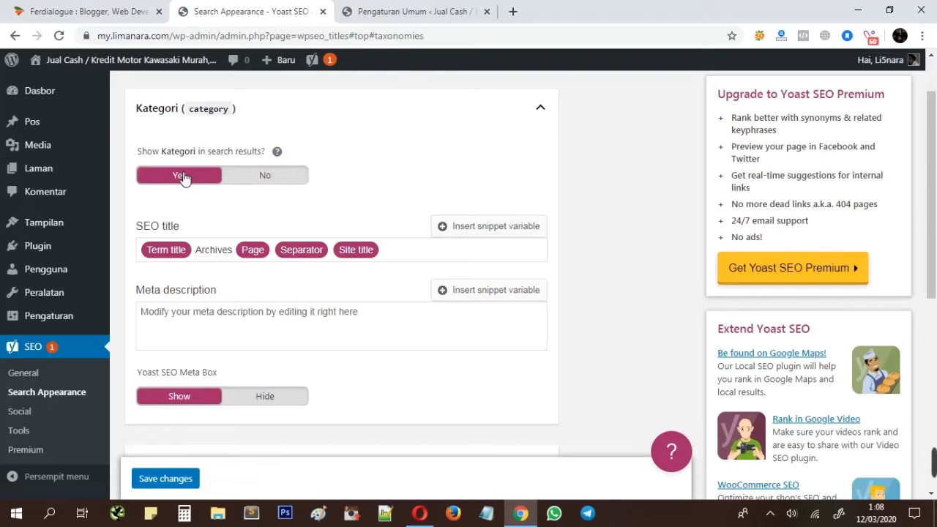
pyautogui.scroll(-1, 230, 211)
pyautogui.click(235, 196)
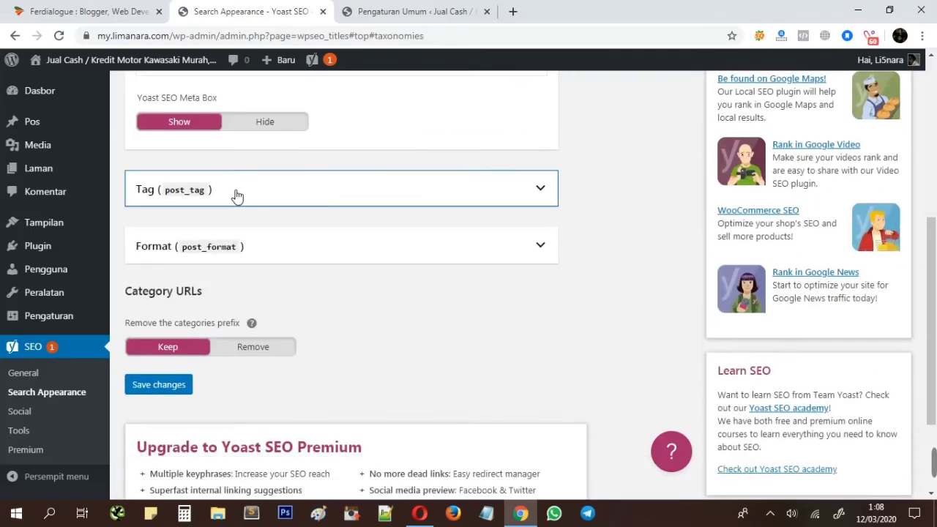
pyautogui.click(257, 257)
pyautogui.scroll(-5, 310, 241)
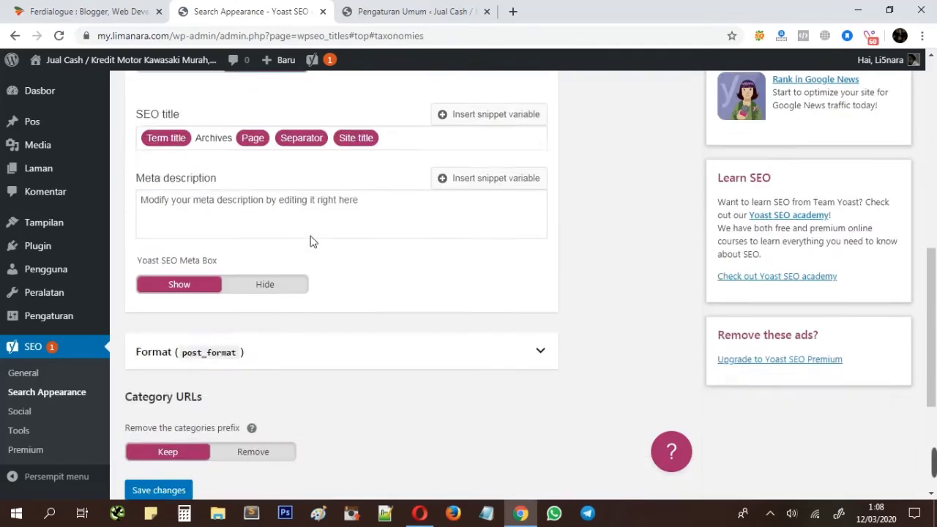
pyautogui.click(307, 209)
pyautogui.scroll(-5, 308, 210)
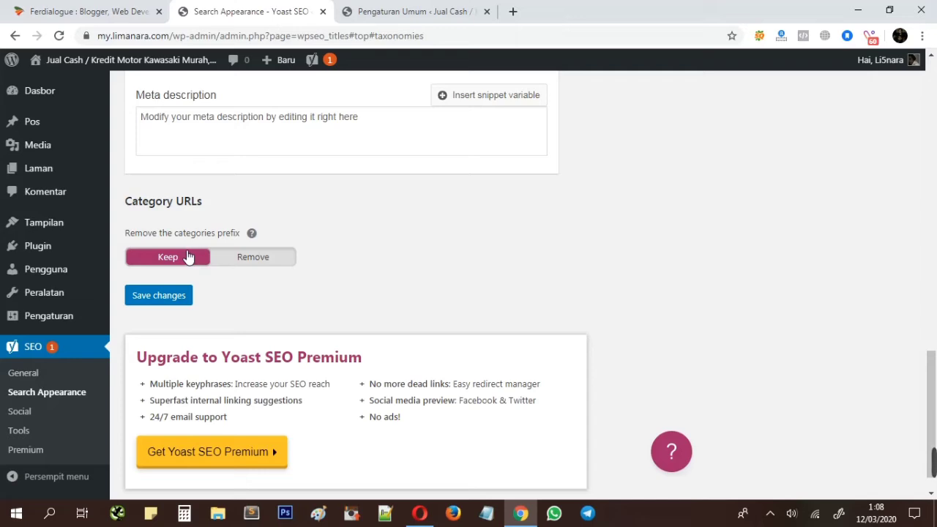
pyautogui.click(260, 262)
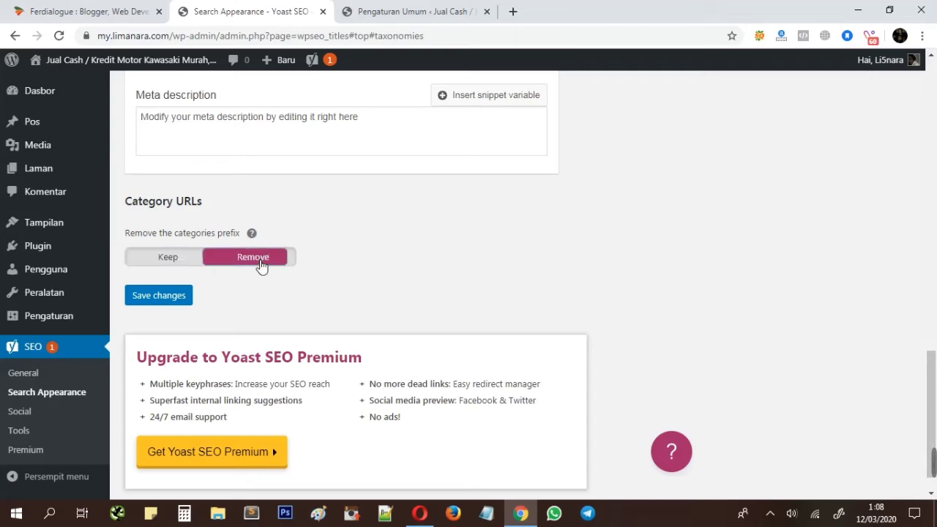
# Step: Save the Taxonomies settings, and disable author archives in the Archives settings with the change saved
pyautogui.click(170, 300)
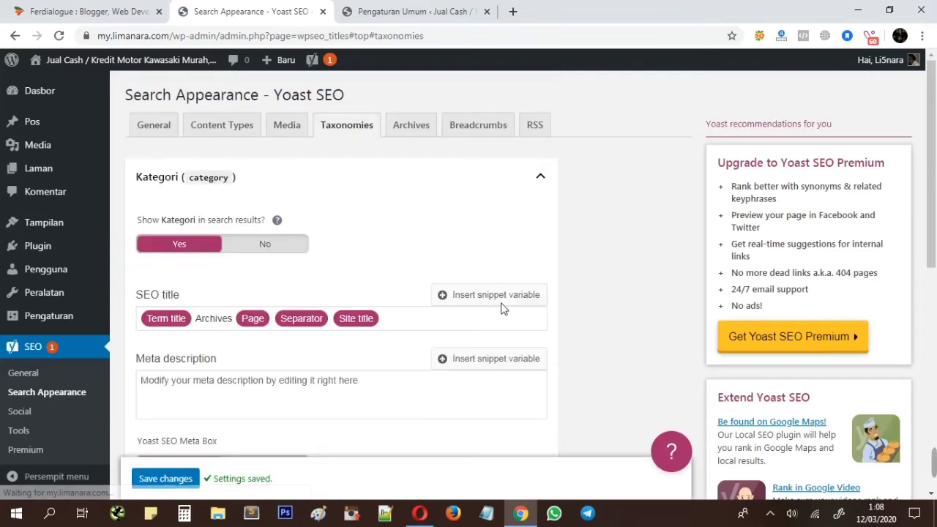
pyautogui.click(411, 126)
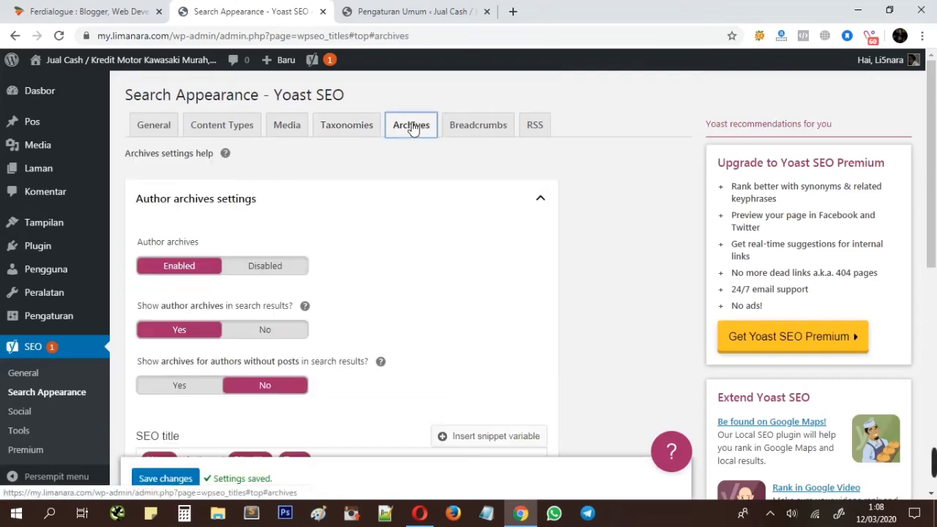
pyautogui.scroll(-2, 433, 199)
pyautogui.scroll(-6, 434, 199)
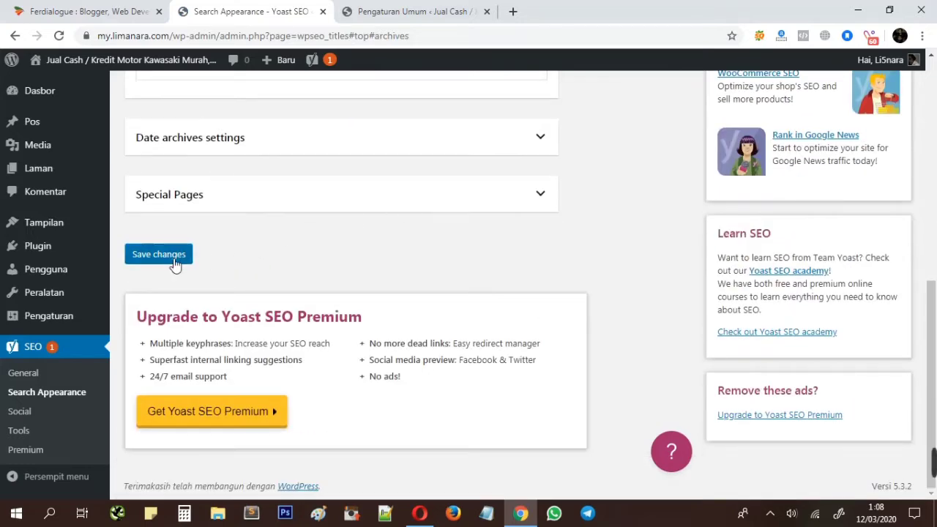
pyautogui.scroll(8, 219, 257)
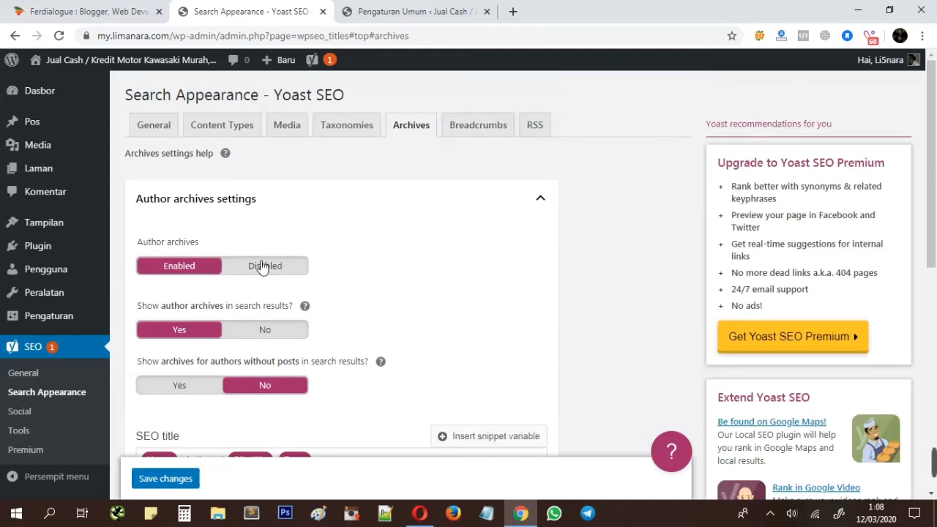
pyautogui.click(264, 267)
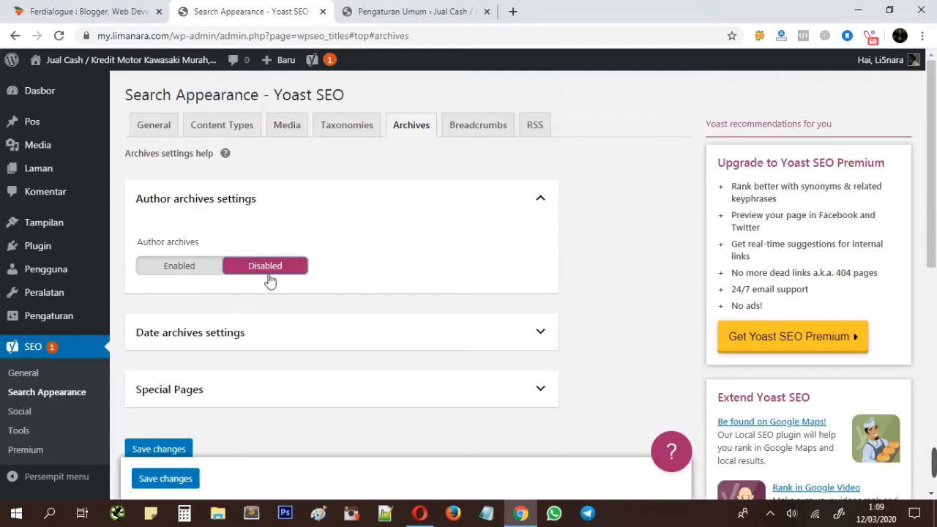
pyautogui.scroll(-2, 308, 267)
pyautogui.click(159, 313)
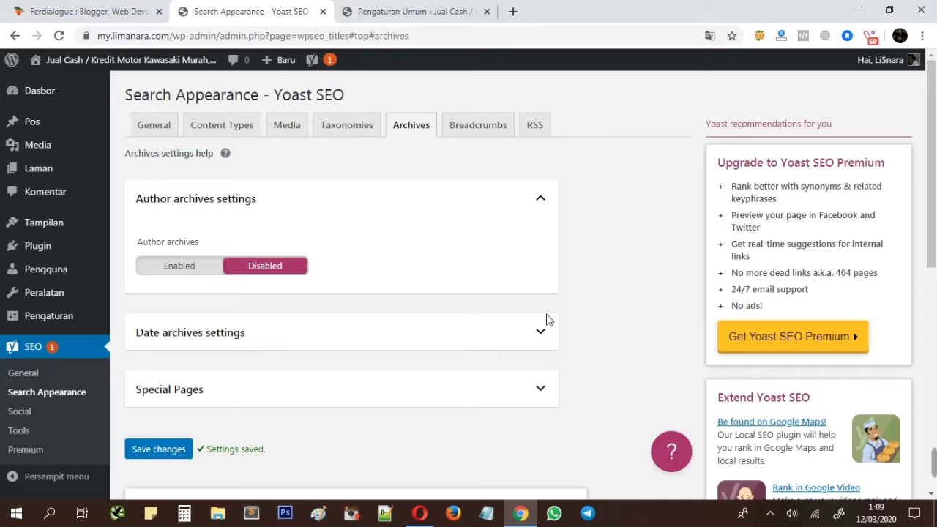
# Step: Enable breadcrumbs with Kategori as the taxonomy shown for Pos, and save the Breadcrumbs settings
pyautogui.click(473, 127)
pyautogui.click(187, 246)
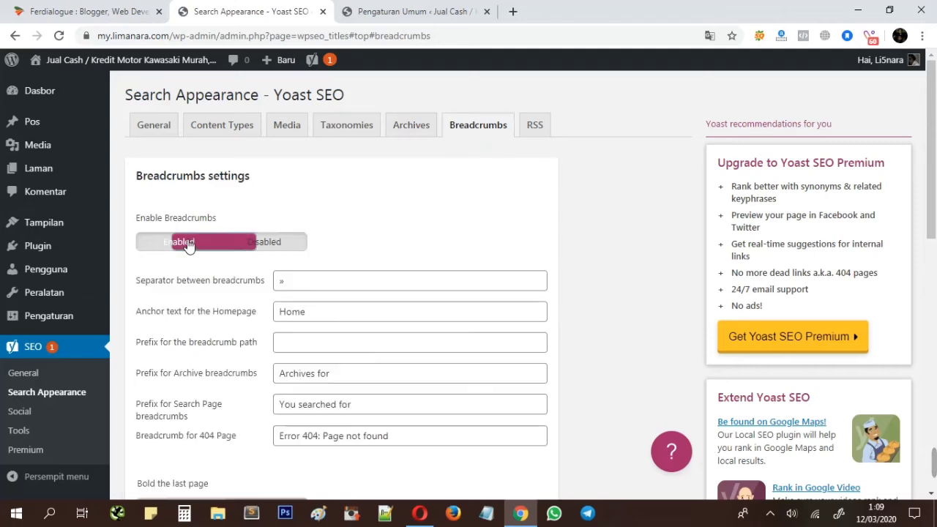
pyautogui.scroll(-1, 314, 238)
pyautogui.scroll(-2, 314, 237)
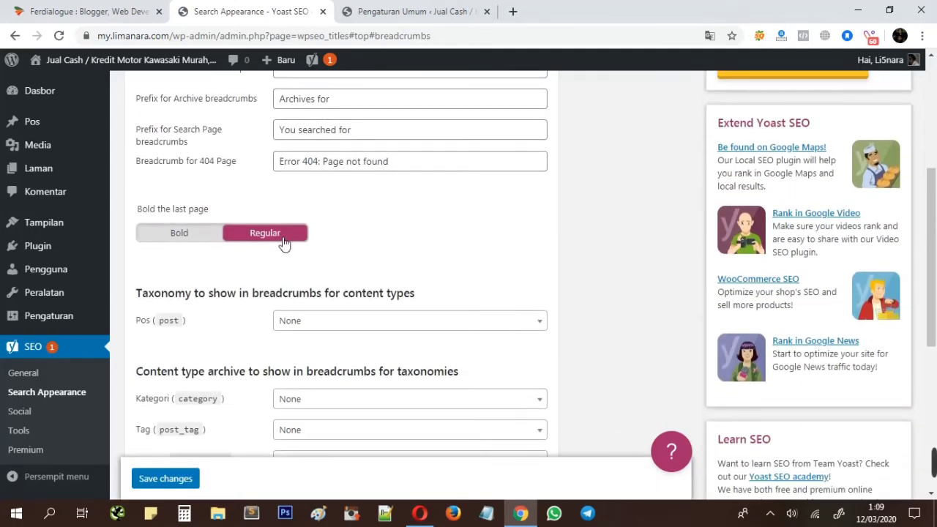
pyautogui.scroll(-2, 314, 247)
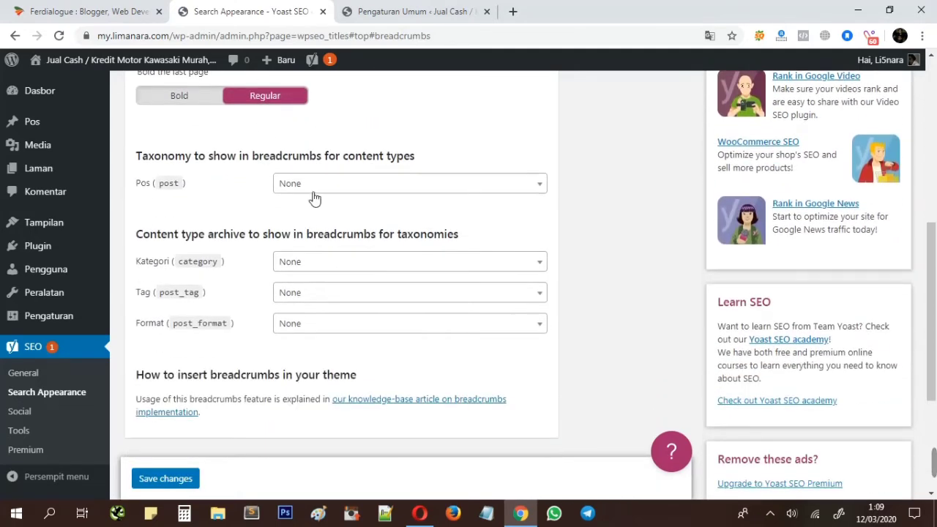
pyautogui.click(315, 188)
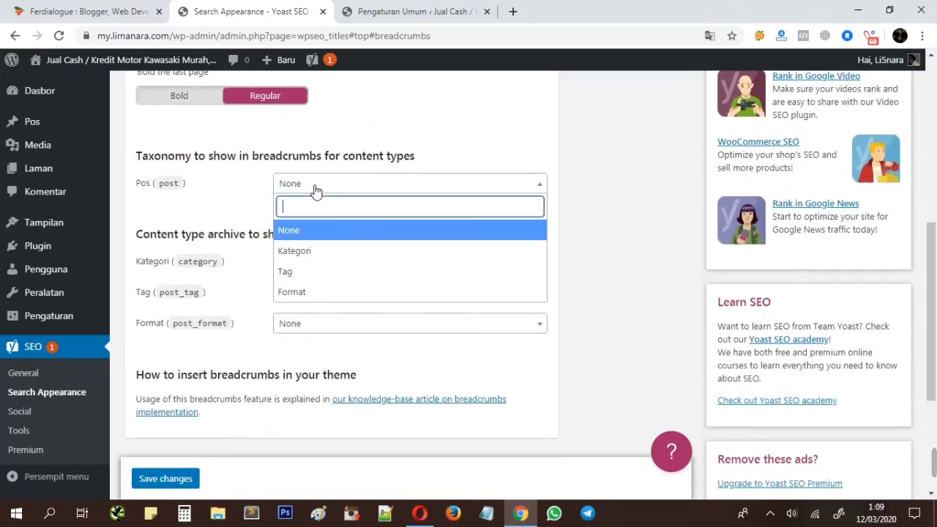
pyautogui.click(296, 251)
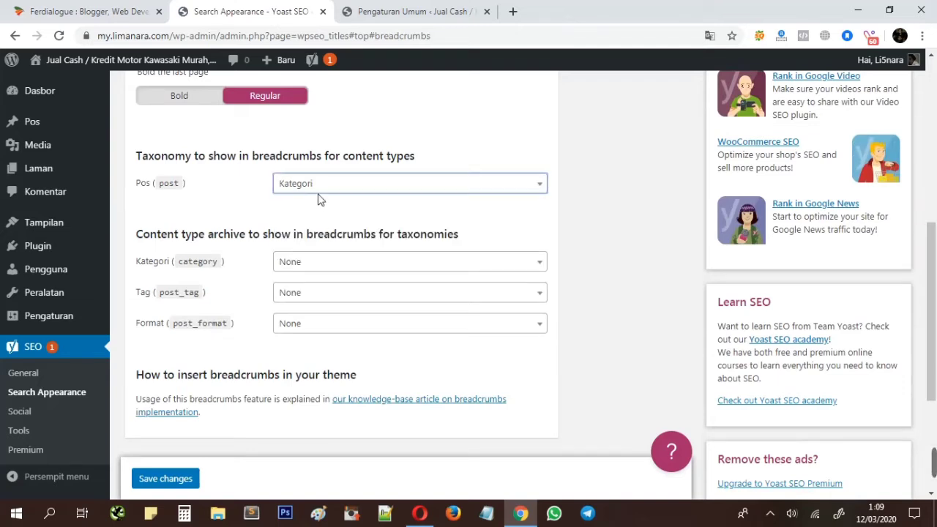
pyautogui.scroll(-2, 307, 219)
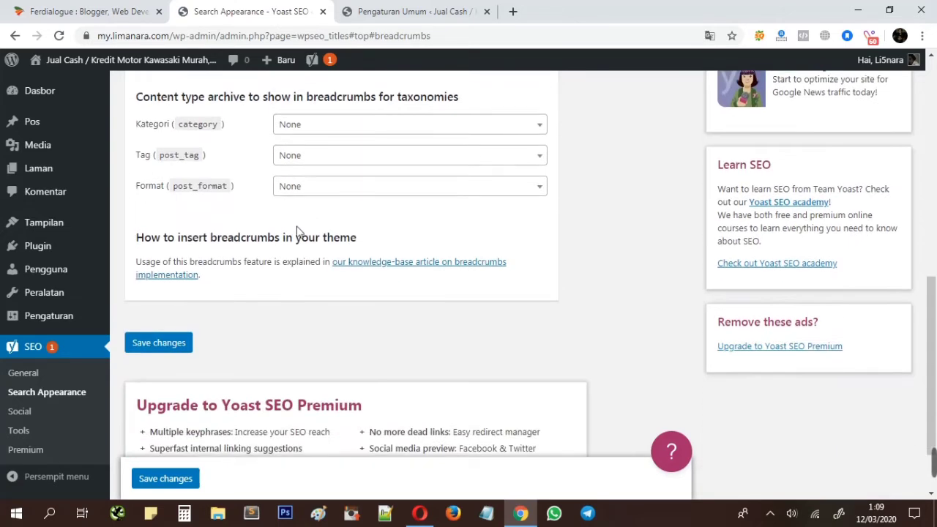
pyautogui.click(159, 343)
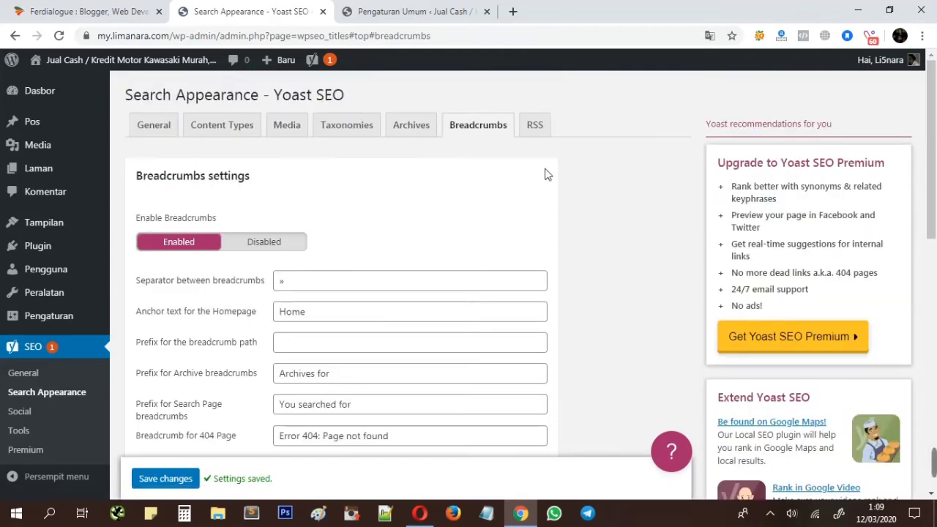
# Step: Review the RSS feed settings and the organization social profile fields, leaving all of the profile fields empty
pyautogui.click(536, 125)
pyautogui.scroll(-3, 606, 236)
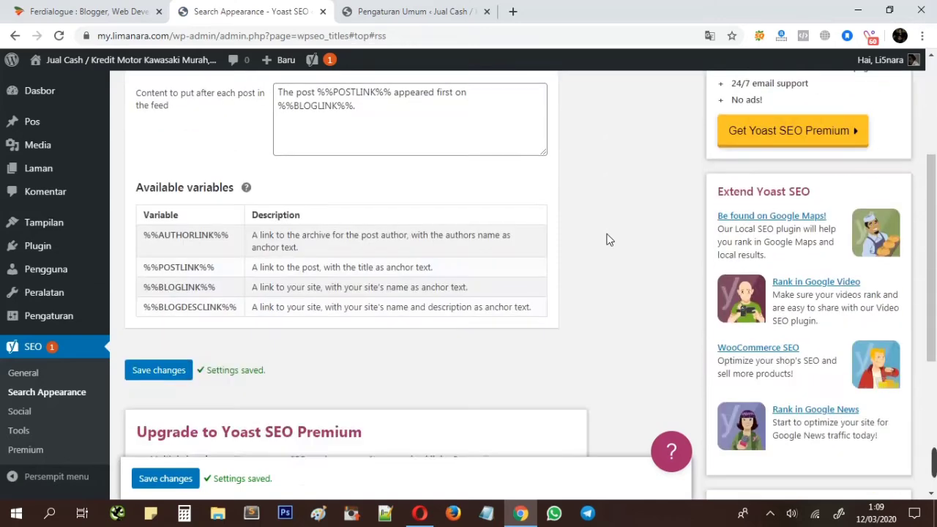
pyautogui.click(19, 413)
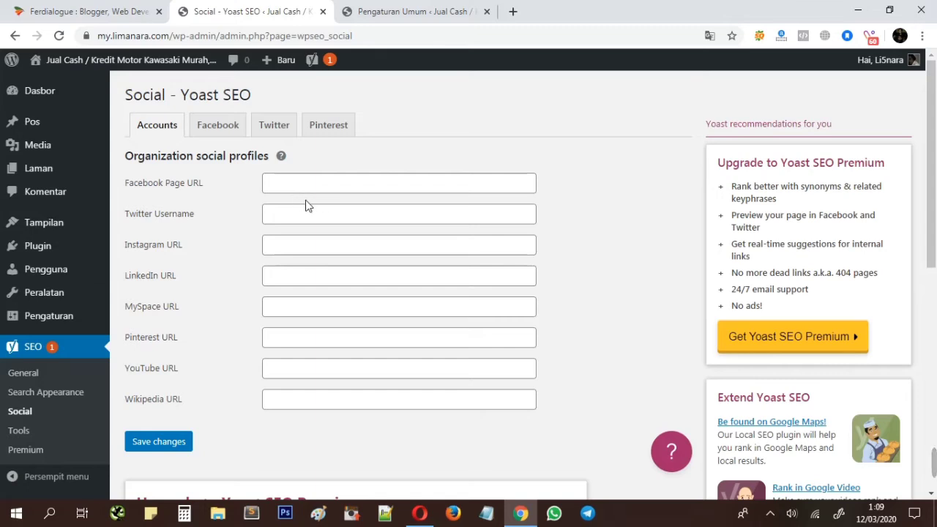
pyautogui.click(289, 184)
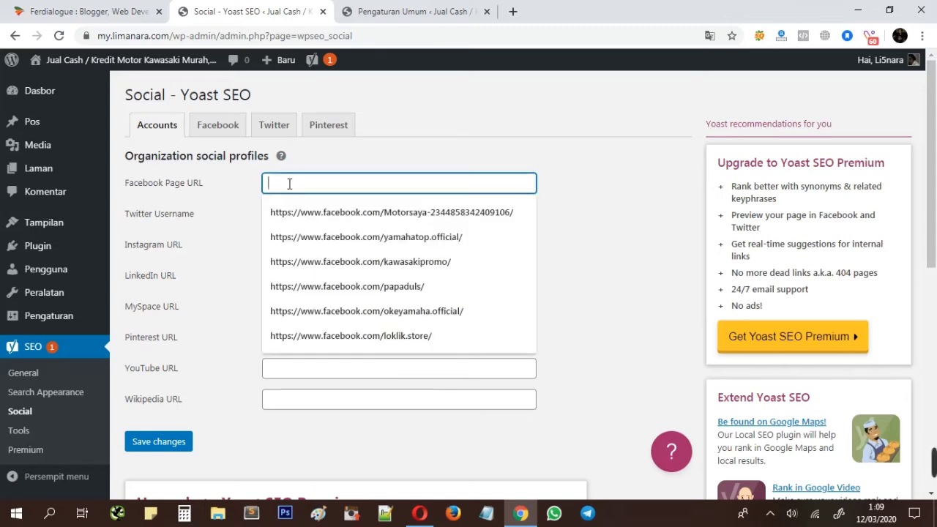
pyautogui.click(221, 220)
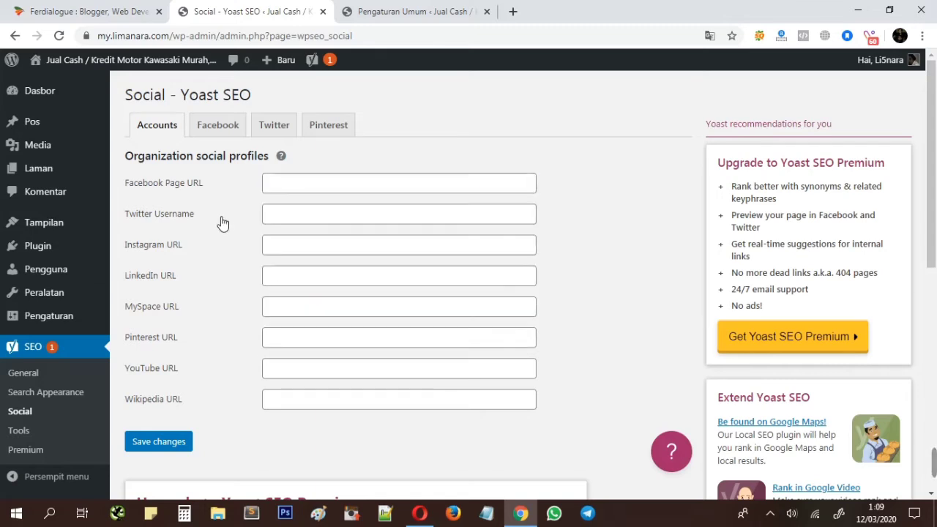
pyautogui.click(271, 214)
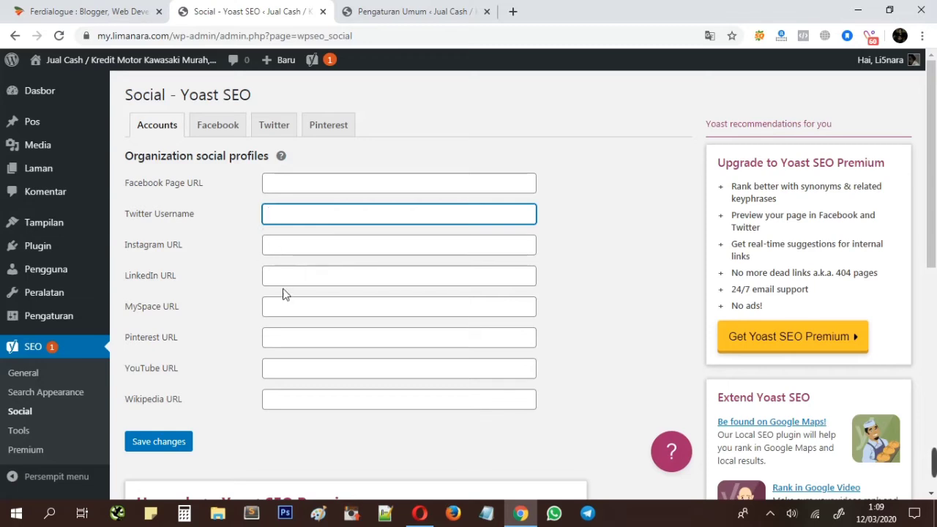
pyautogui.click(287, 341)
pyautogui.click(288, 370)
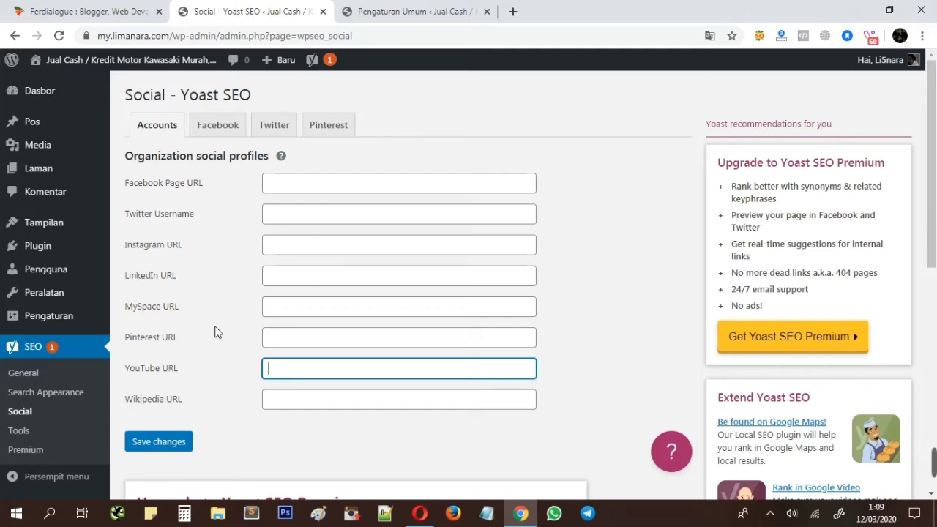
pyautogui.click(278, 188)
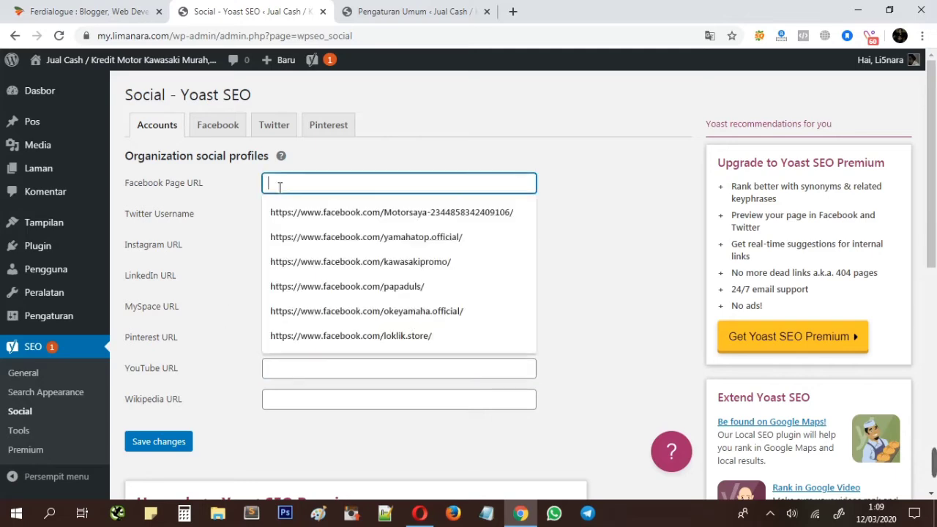
pyautogui.press('Tab')
pyautogui.click(273, 244)
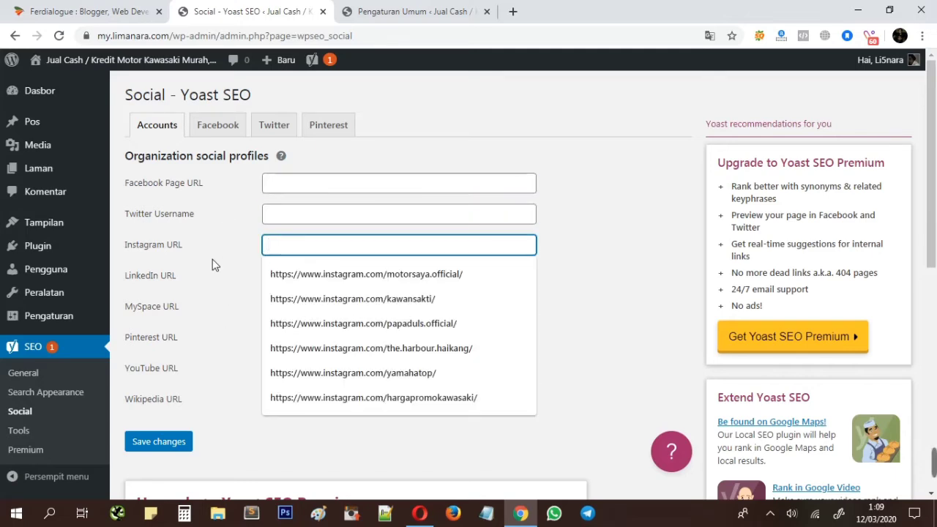
pyautogui.click(247, 337)
pyautogui.click(296, 338)
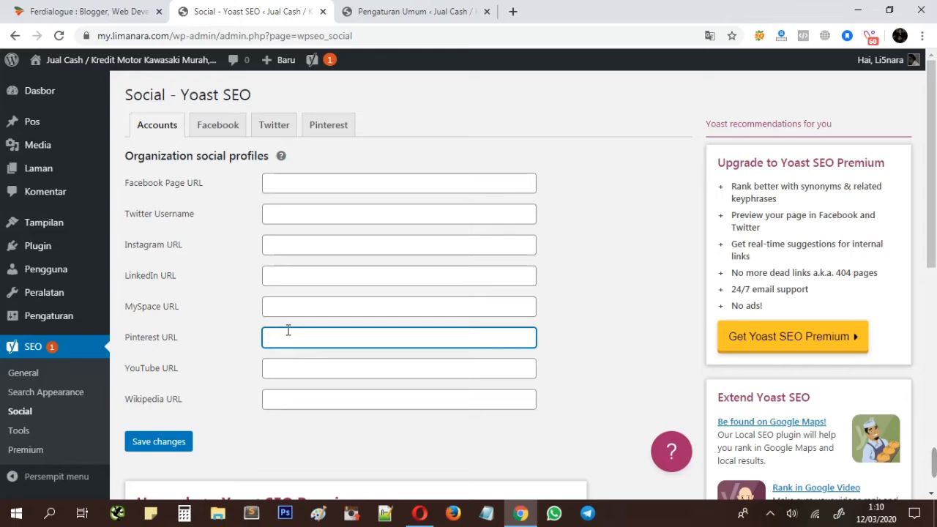
# Step: Copy the site title "Jual Cash / Kredit Motor Kawasaki Murah, Cepat dan Mudah" into the frontpage title of the Facebook settings
pyautogui.click(229, 138)
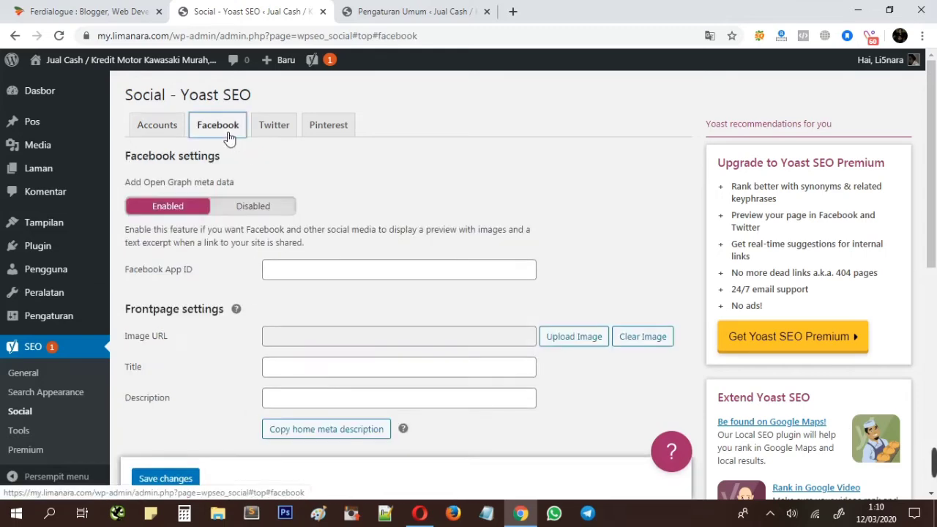
pyautogui.scroll(-2, 341, 219)
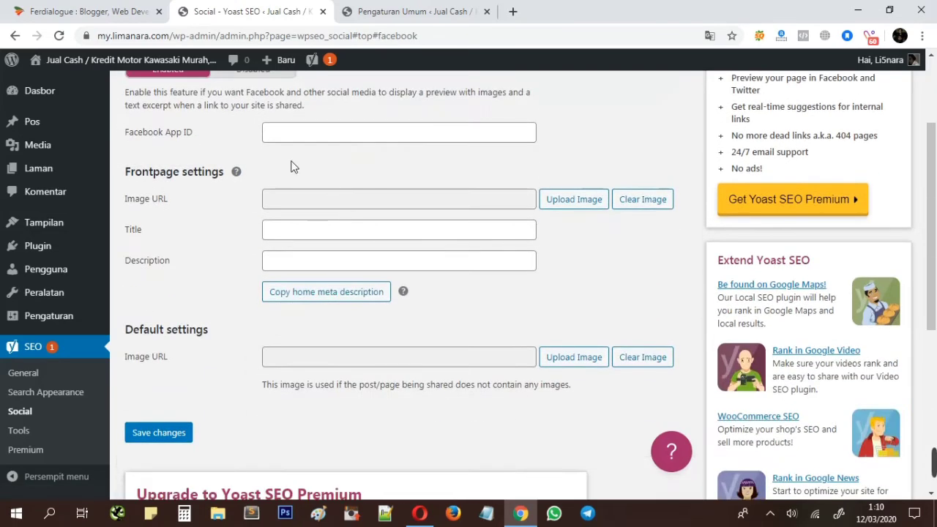
pyautogui.click(298, 229)
pyautogui.click(216, 251)
pyautogui.click(405, 6)
pyautogui.click(369, 134)
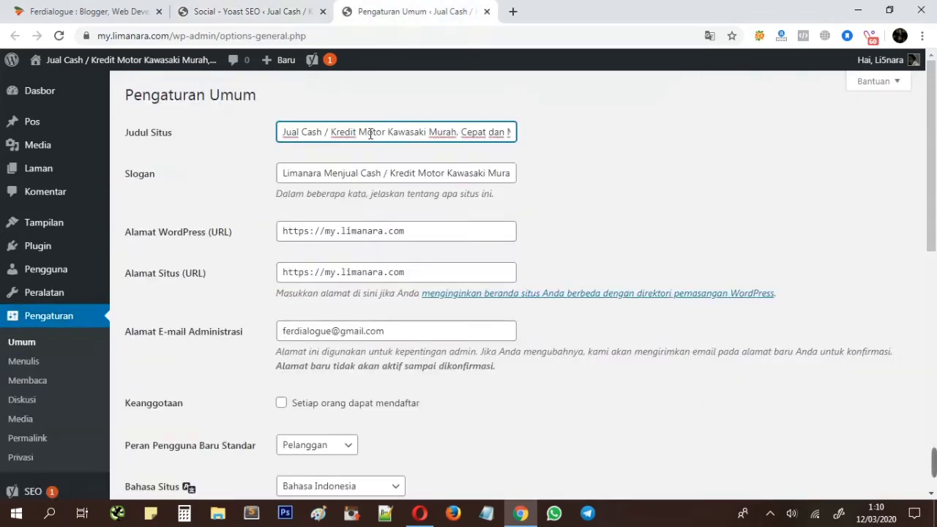
pyautogui.hotkey('ctrl', 'a')
pyautogui.click(272, 11)
pyautogui.click(344, 233)
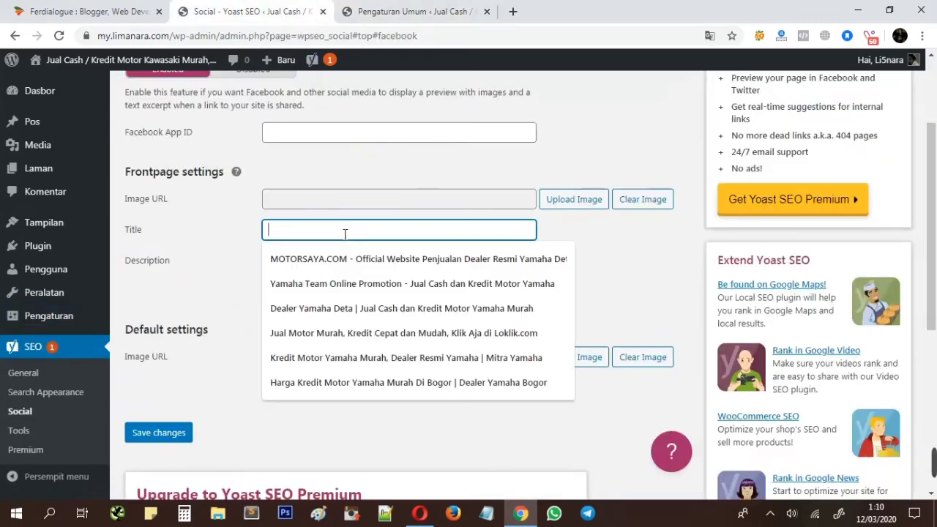
pyautogui.write('Jual Cash / Kredit Motor Kawasaki Murah, Cepat dan Mudah')
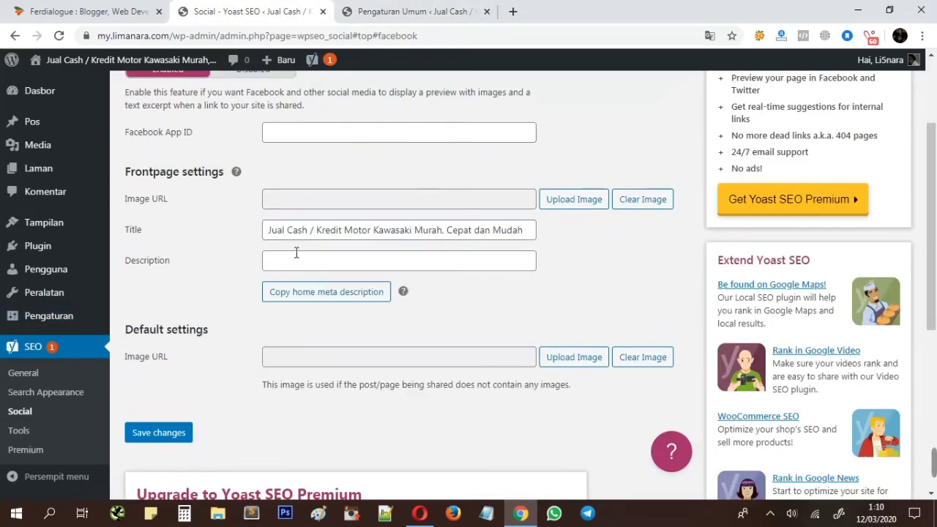
# Step: Fill the Facebook frontpage description with the home meta description
pyautogui.click(403, 17)
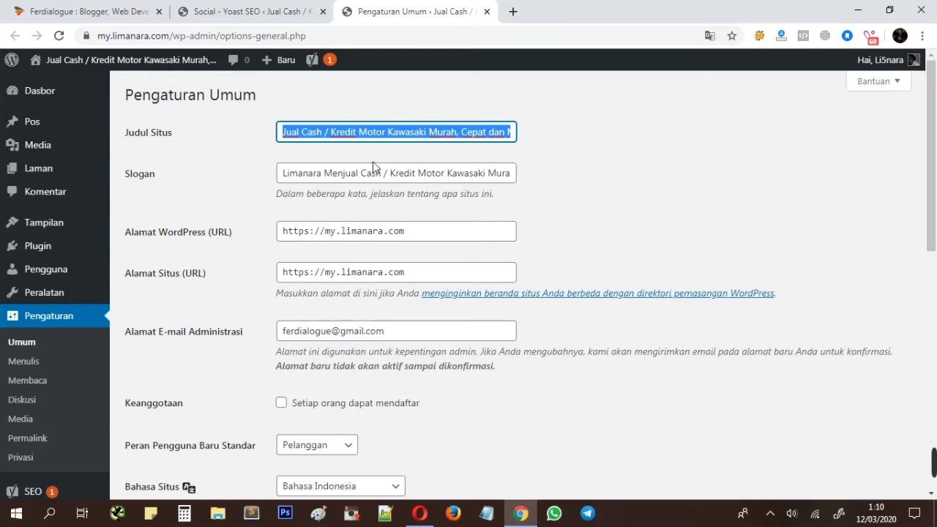
pyautogui.click(296, 17)
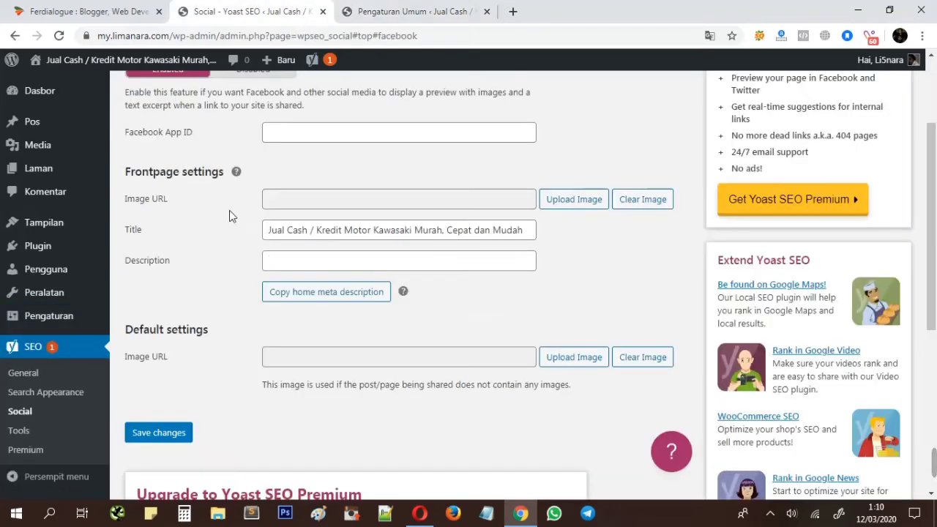
pyautogui.click(316, 293)
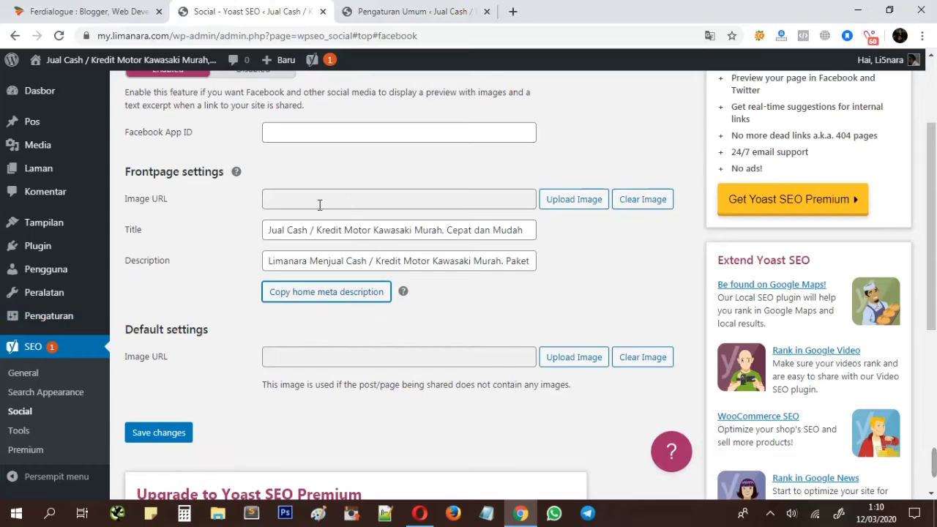
# Step: Start uploading a new image file for the Image URL in the Facebook frontpage settings
pyautogui.scroll(1, 458, 201)
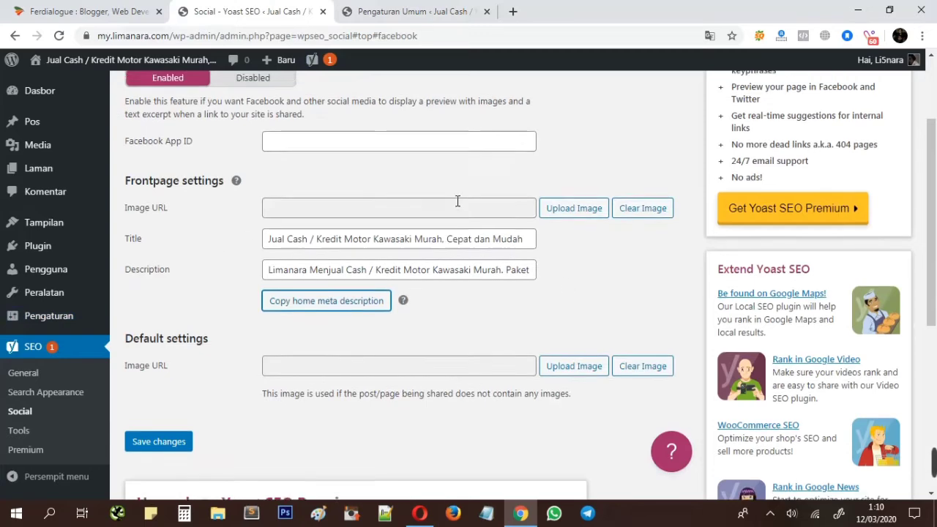
pyautogui.scroll(1, 457, 201)
pyautogui.scroll(-1, 458, 201)
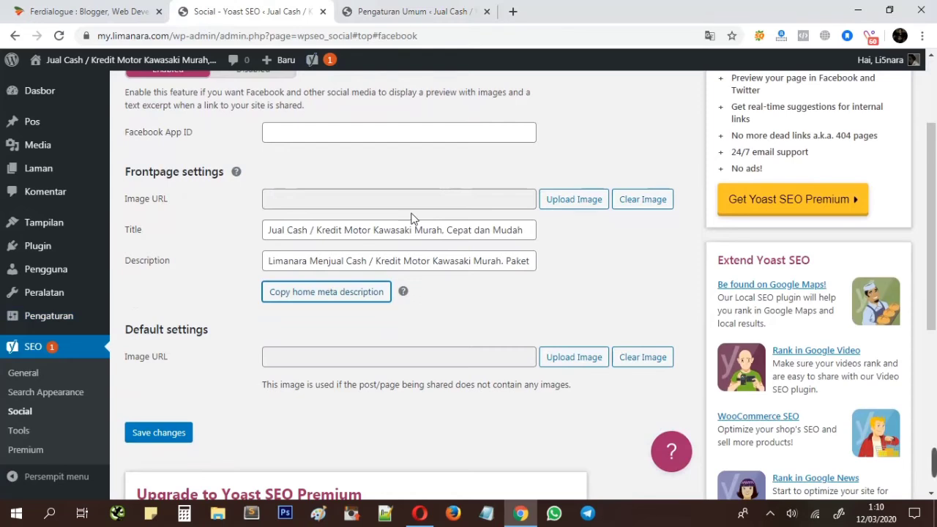
pyautogui.click(574, 200)
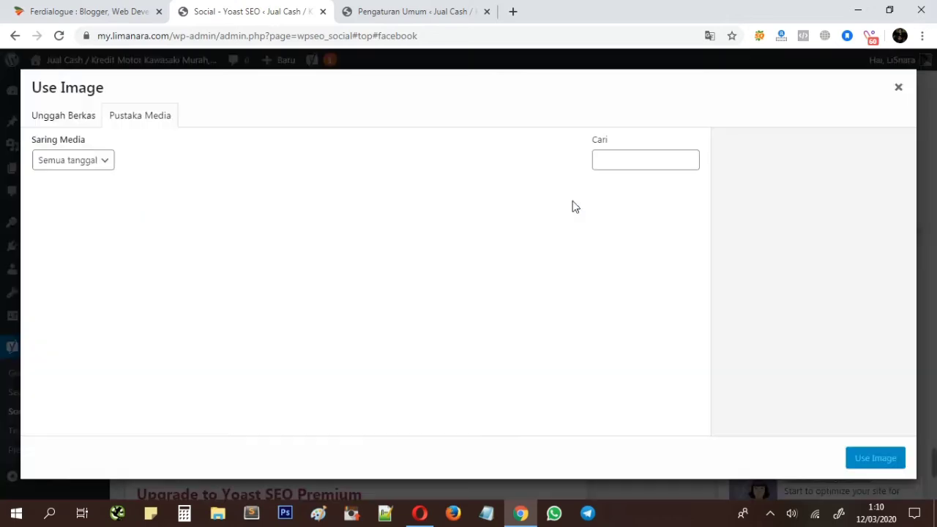
pyautogui.click(60, 120)
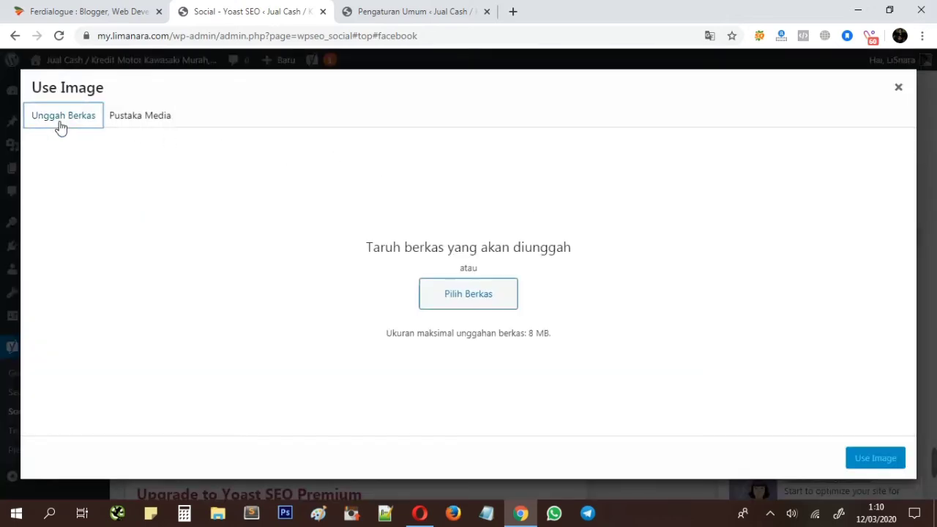
pyautogui.click(450, 303)
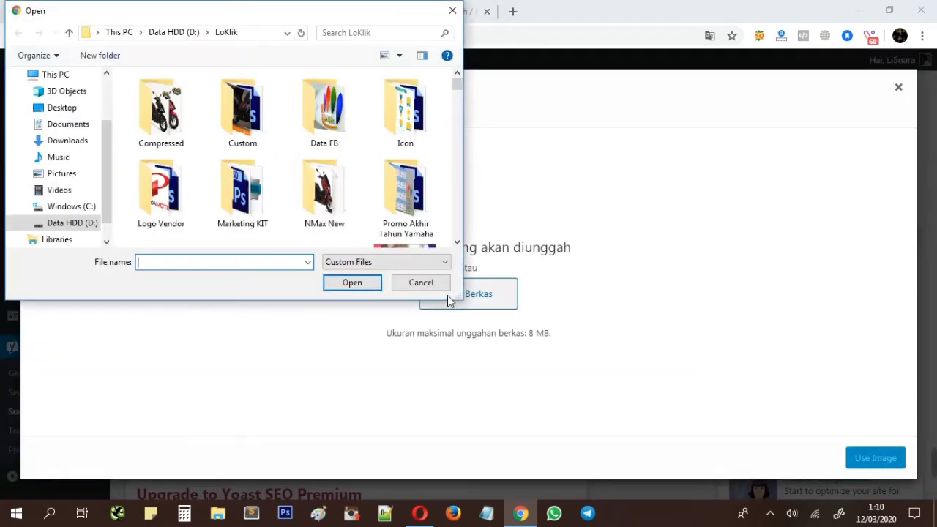
# Step: Upload the image "Limanara - Situs Belanja Online" from the Limanara Compressed folder inside Limanara on drive D
pyautogui.click(173, 32)
pyautogui.scroll(-10, 316, 156)
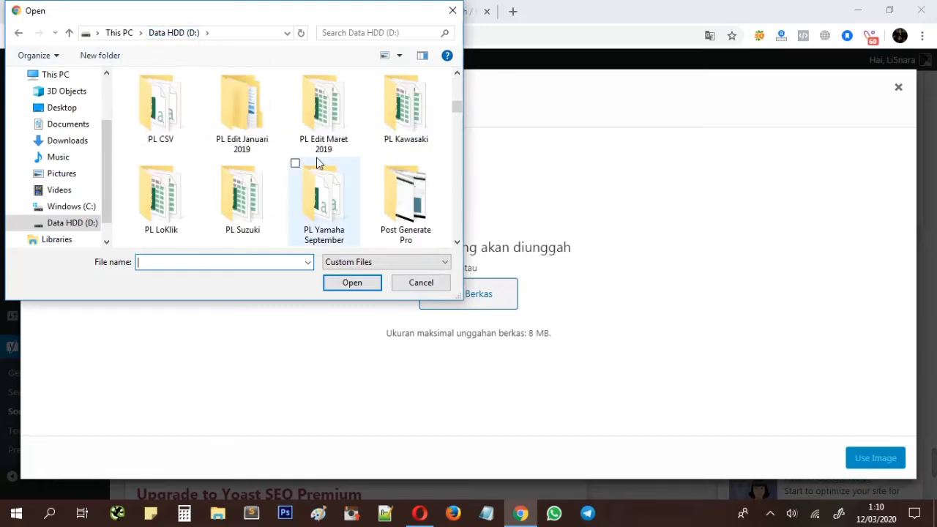
pyautogui.scroll(3, 317, 162)
pyautogui.scroll(1, 316, 163)
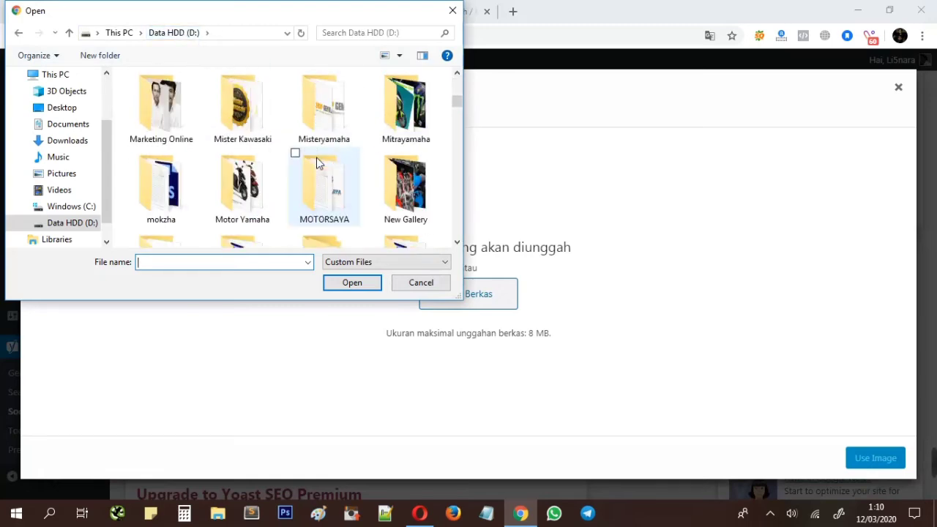
pyautogui.scroll(1, 316, 159)
pyautogui.scroll(2, 317, 162)
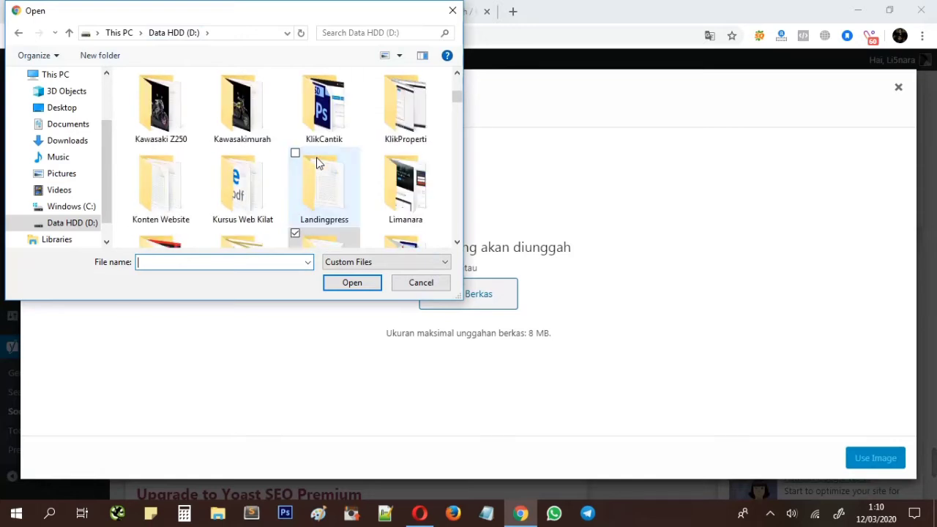
pyautogui.doubleClick(403, 187)
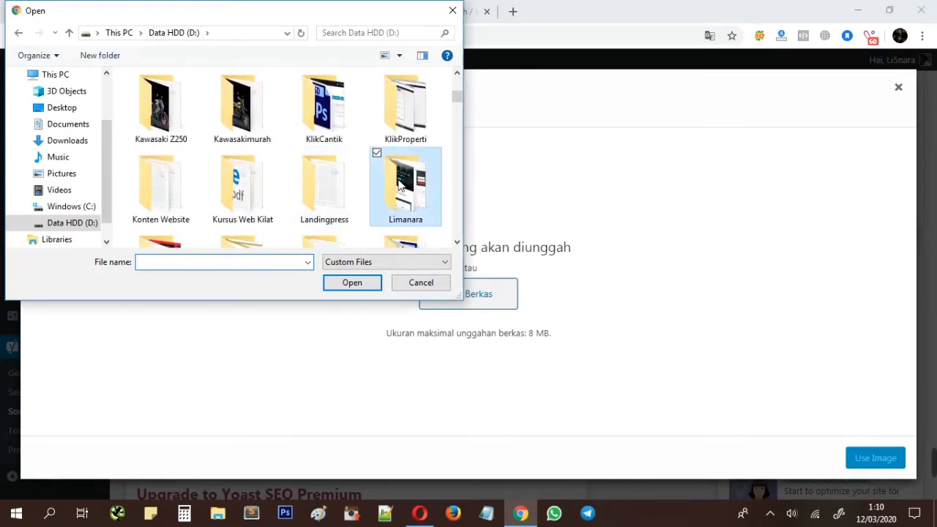
pyautogui.doubleClick(169, 119)
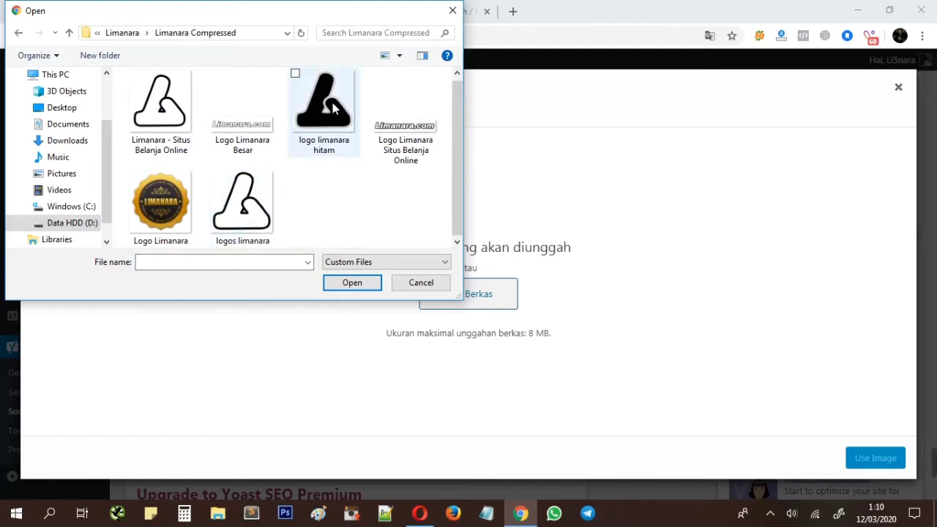
pyautogui.click(176, 117)
pyautogui.click(351, 284)
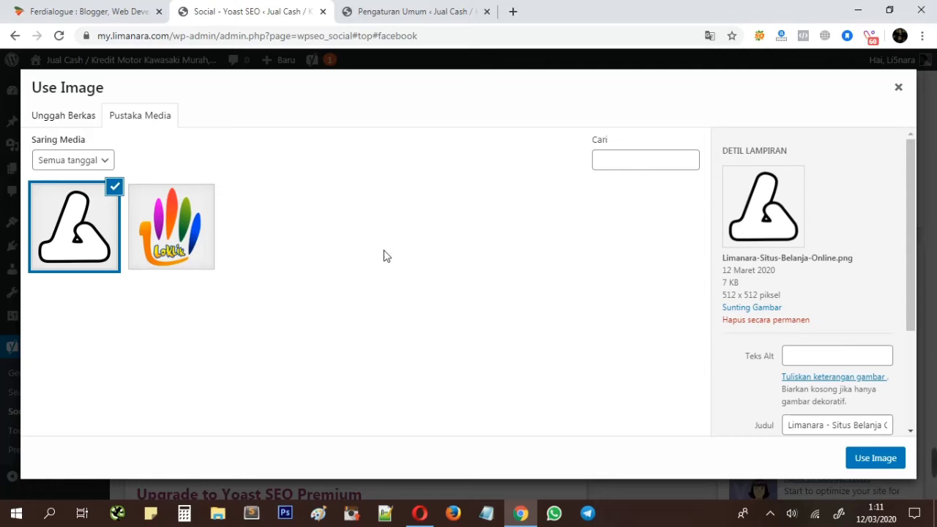
# Step: Copy the uploaded image's title "Limanara - Situs Belanja Online" into its alt text and description
pyautogui.scroll(-1, 811, 218)
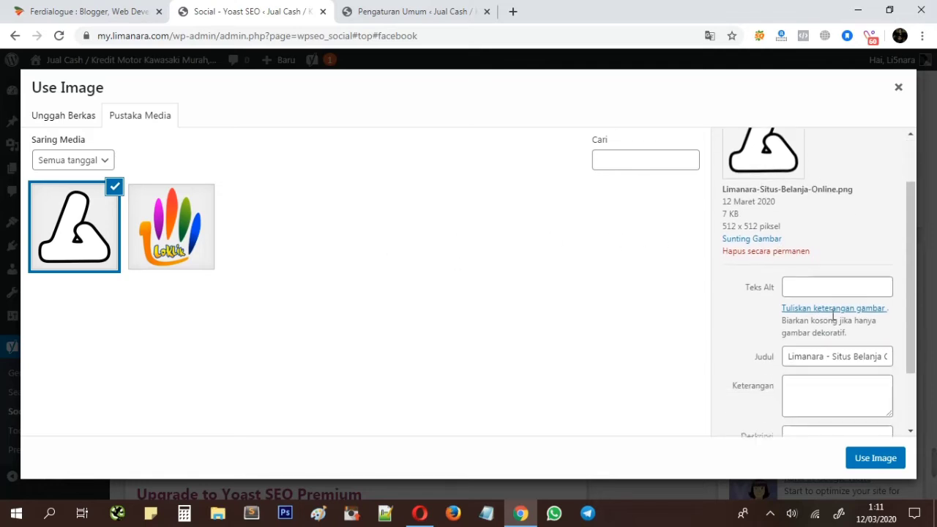
pyautogui.tripleClick(808, 358)
pyautogui.hotkey('ctrl', 'c')
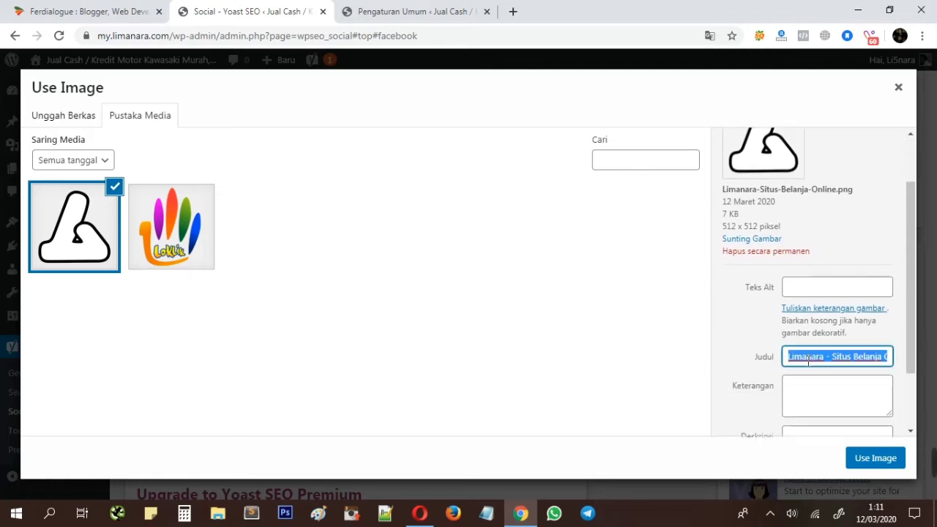
pyautogui.click(822, 289)
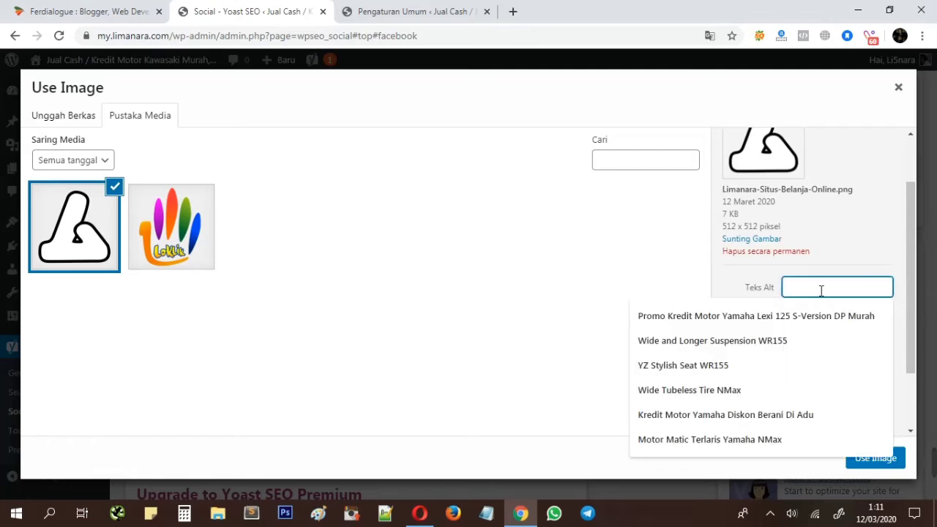
pyautogui.hotkey('ctrl', 'v')
pyautogui.scroll(-1, 830, 268)
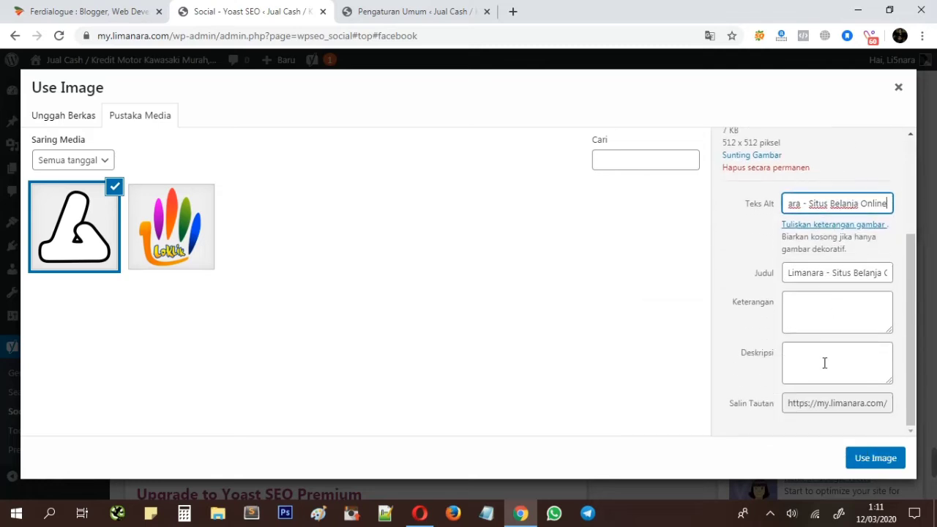
pyautogui.click(825, 362)
pyautogui.hotkey('ctrl', 'v')
pyautogui.scroll(2, 842, 351)
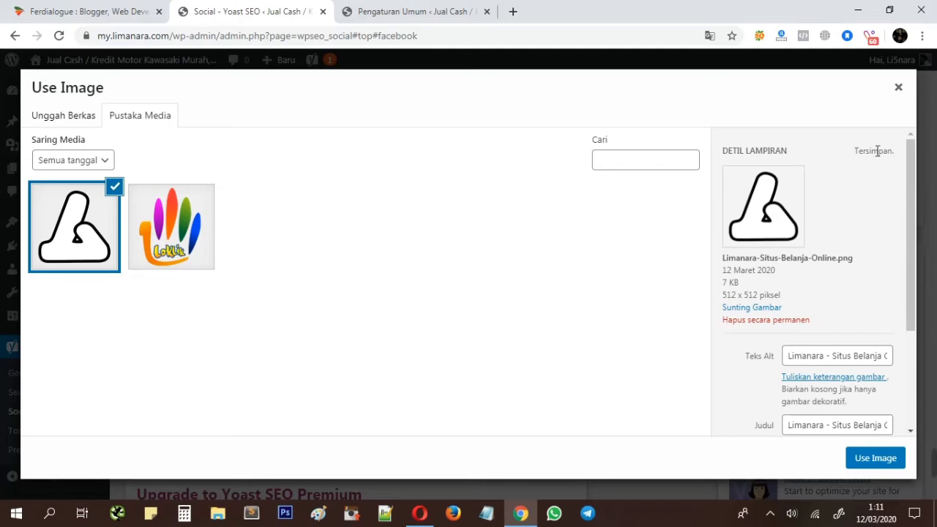
# Step: Use the uploaded logo as the Facebook frontpage image and save the Facebook settings
pyautogui.click(873, 460)
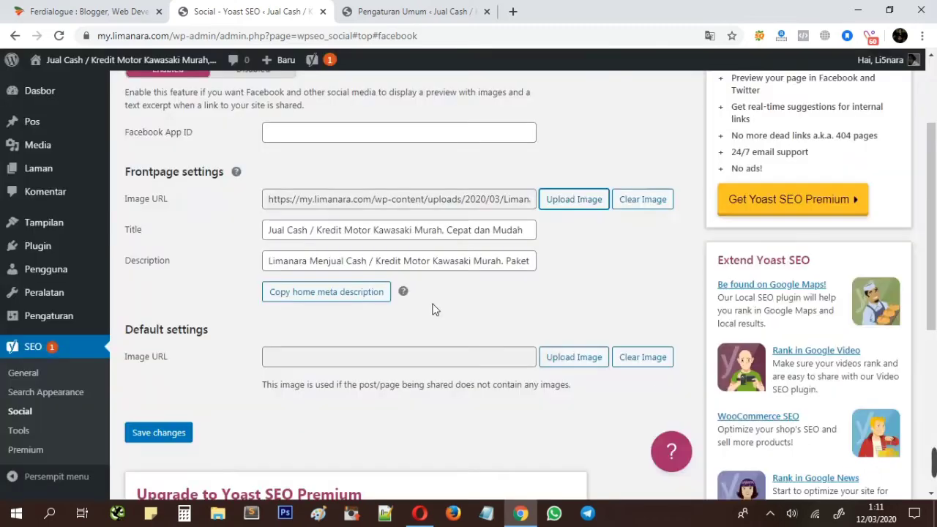
pyautogui.scroll(-2, 431, 310)
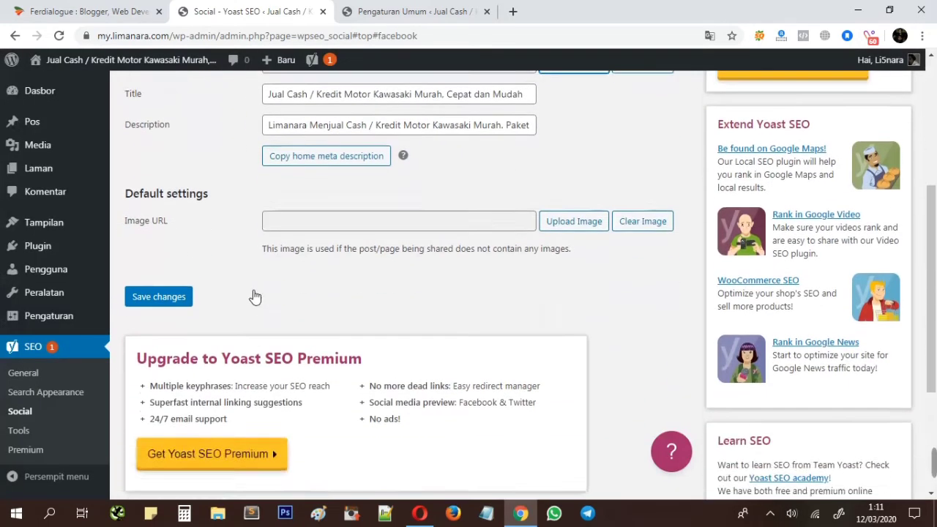
pyautogui.scroll(3, 254, 295)
pyautogui.scroll(-2, 253, 292)
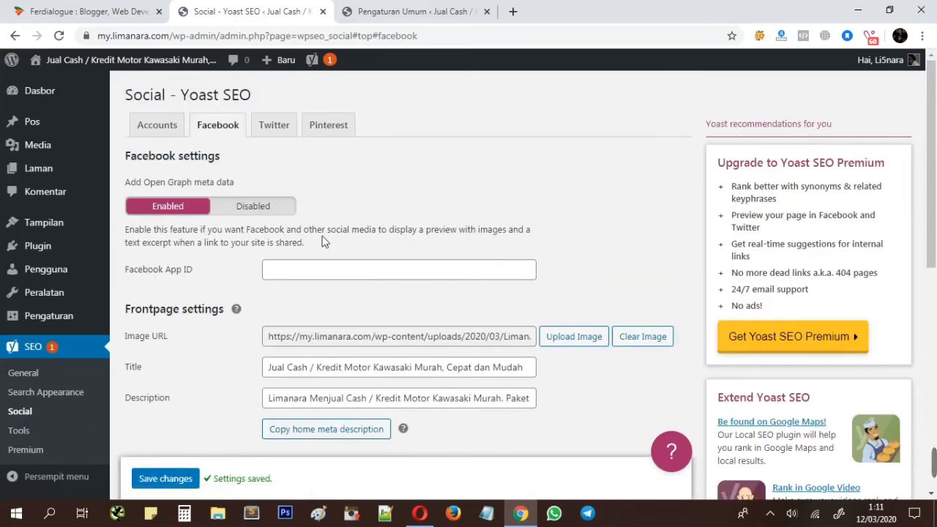
# Step: Review the Twitter and Pinterest settings, leaving the Pinterest confirmation field empty
pyautogui.click(273, 125)
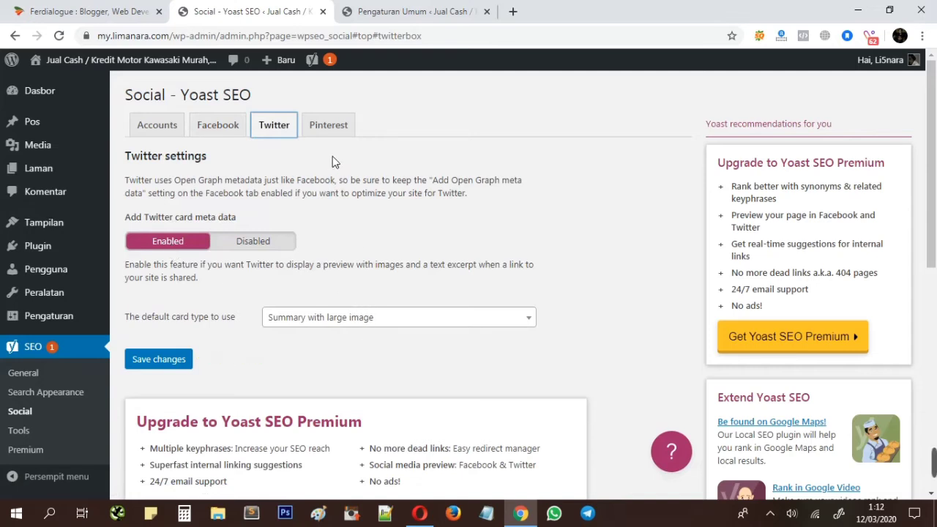
pyautogui.click(329, 126)
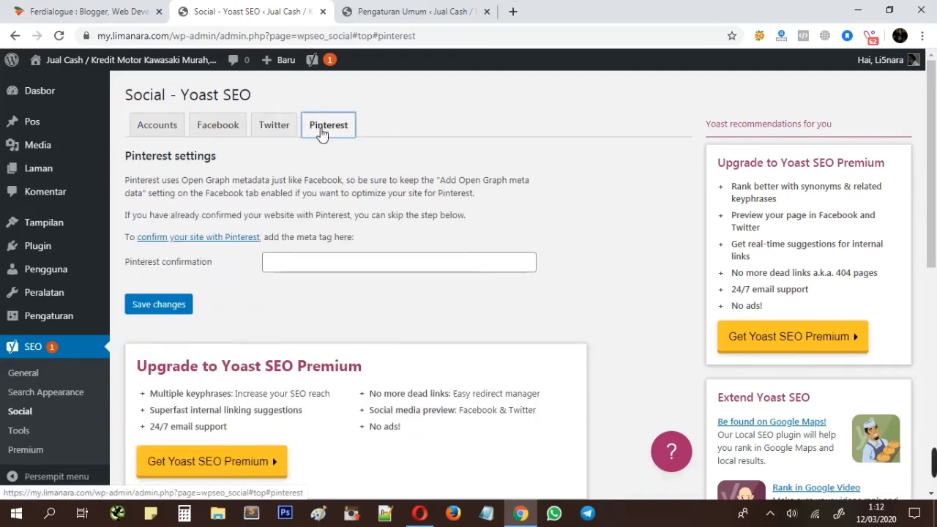
pyautogui.click(326, 265)
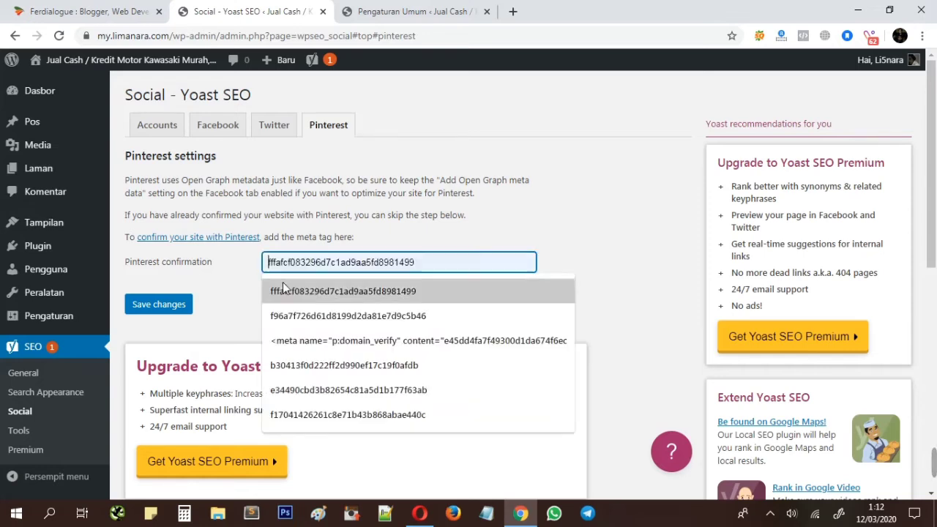
pyautogui.click(225, 293)
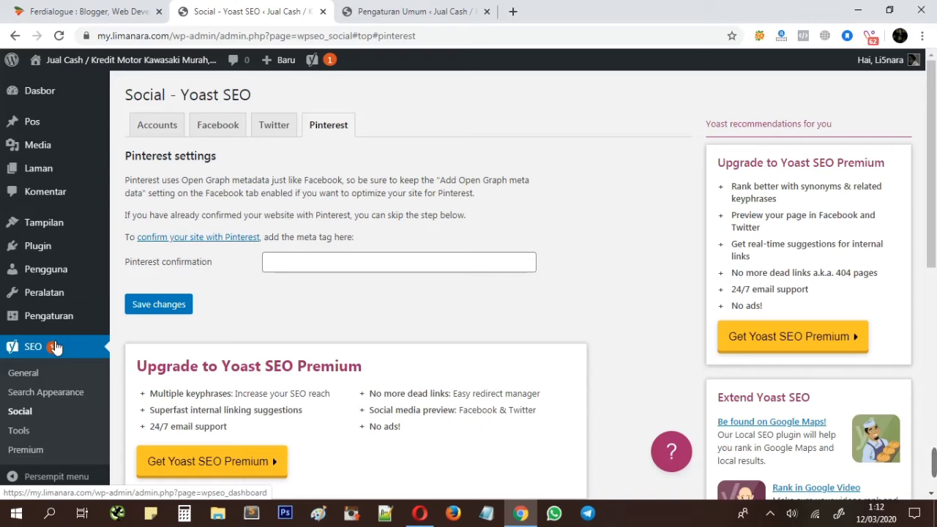
# Step: Search the plugin directory for "wp fastest cache", then install and activate WP Fastest Cache
pyautogui.click(46, 254)
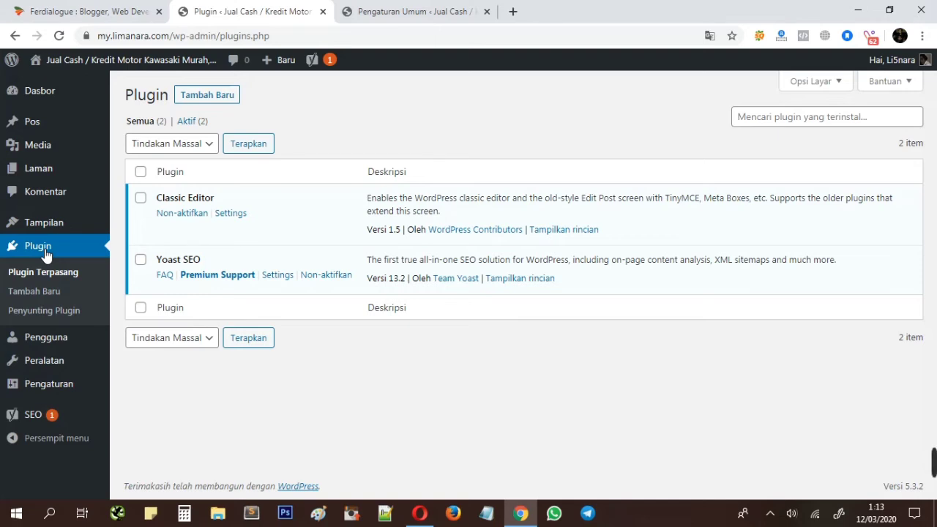
pyautogui.click(217, 98)
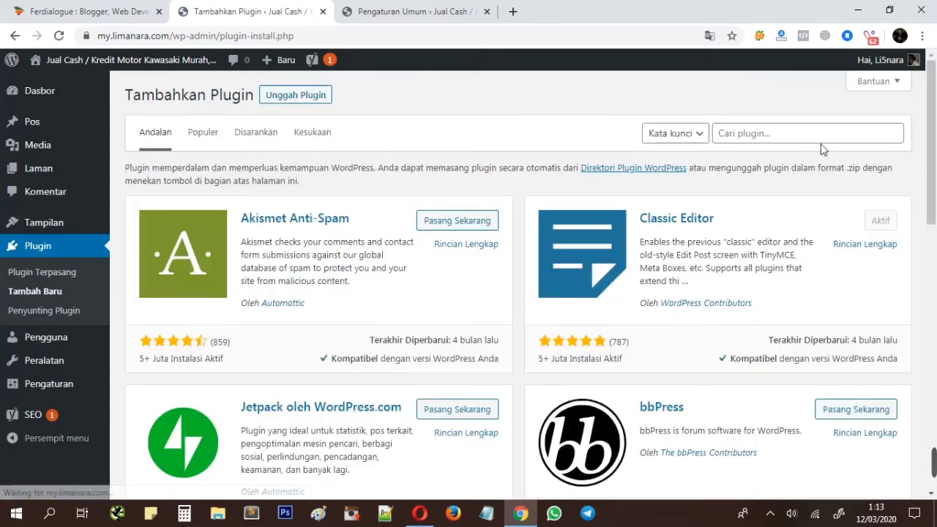
pyautogui.click(798, 136)
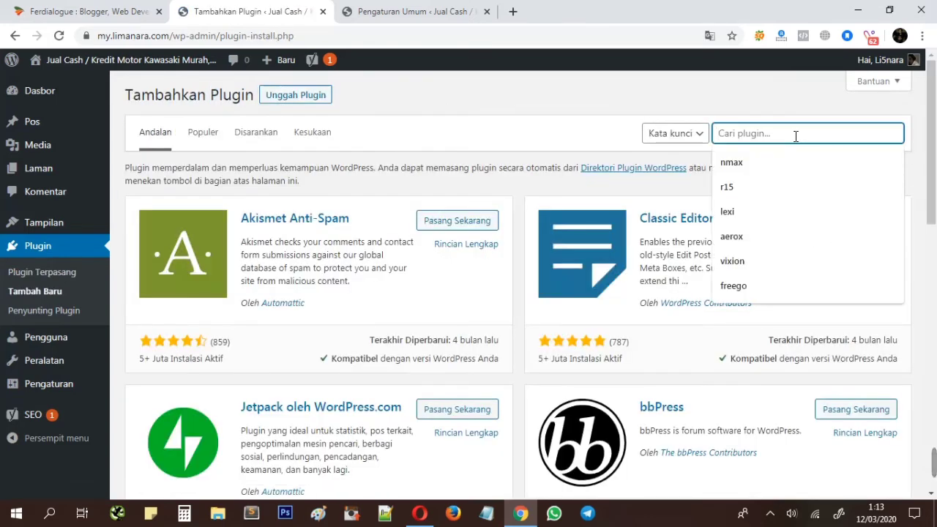
pyautogui.write('wp fast')
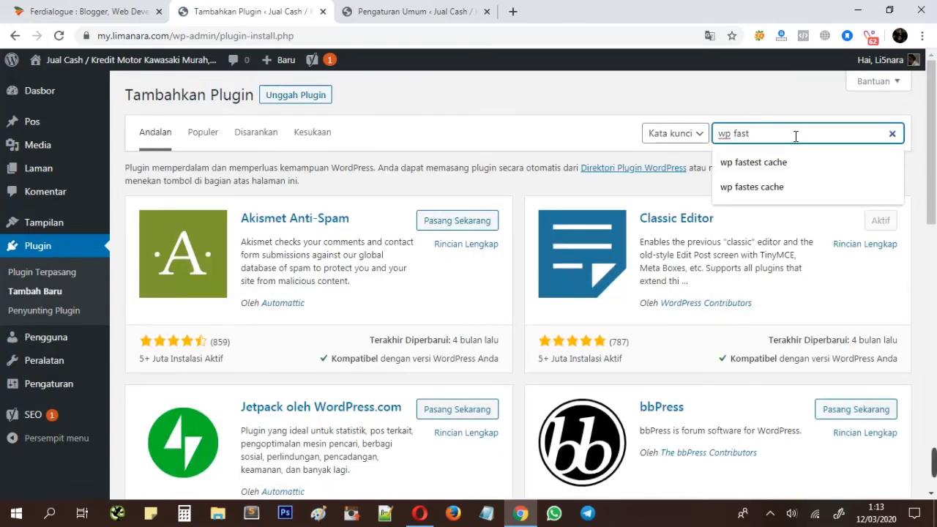
pyautogui.write('est')
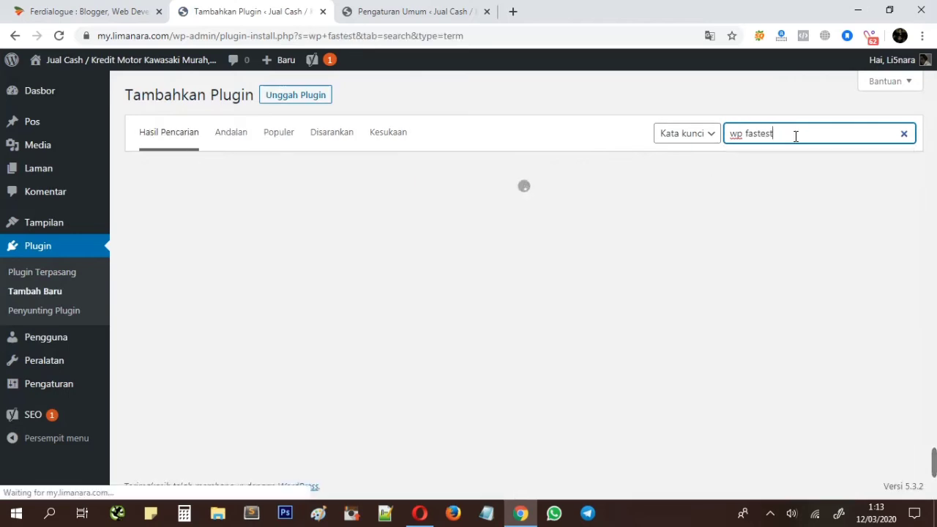
pyautogui.write(' cache')
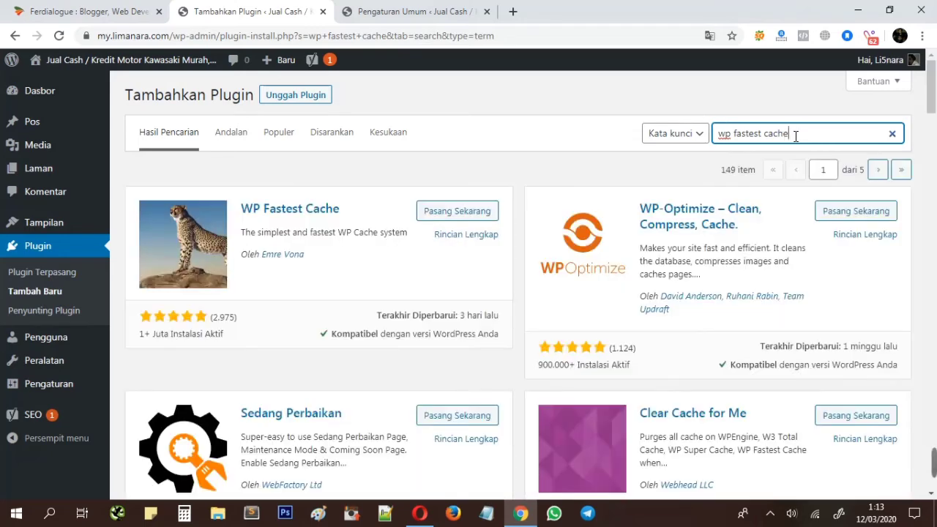
pyautogui.click(446, 219)
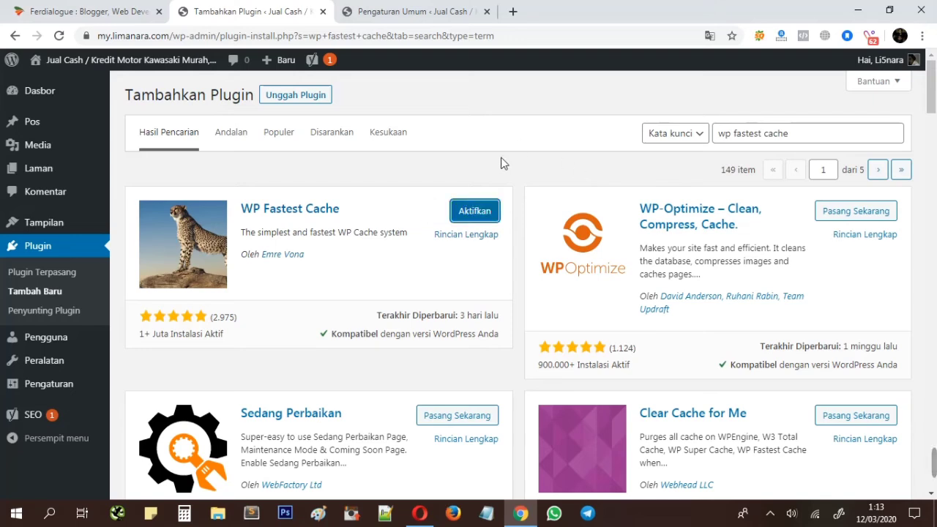
pyautogui.click(476, 215)
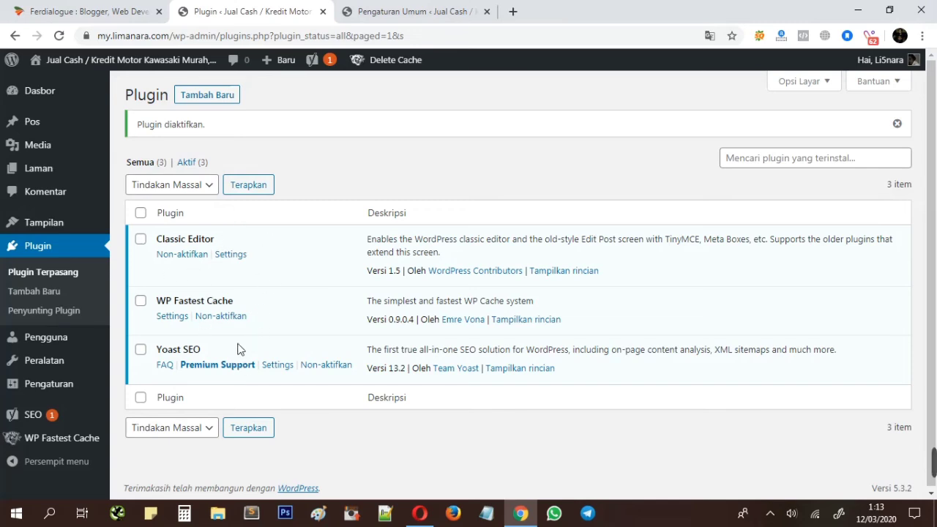
# Step: Enable the cache system and the Preload option in the WP Fastest Cache settings
pyautogui.click(40, 444)
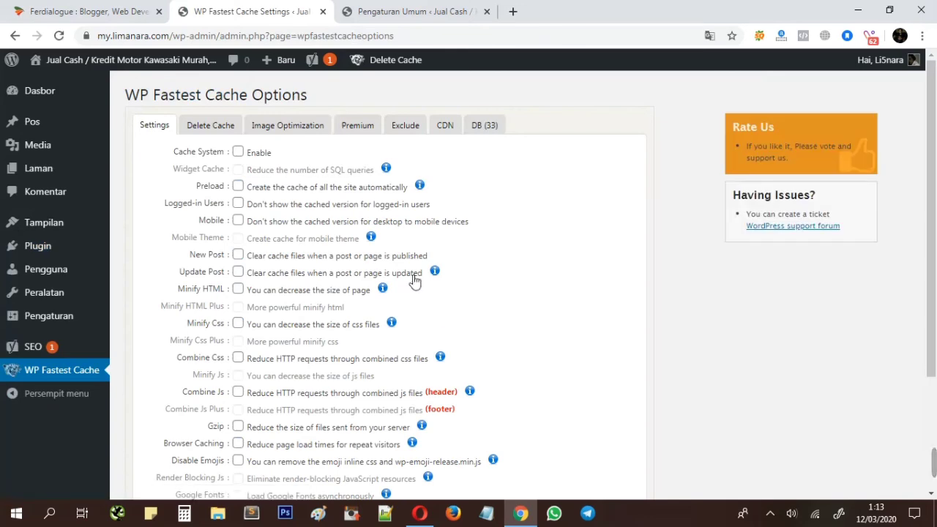
pyautogui.click(238, 151)
pyautogui.click(238, 186)
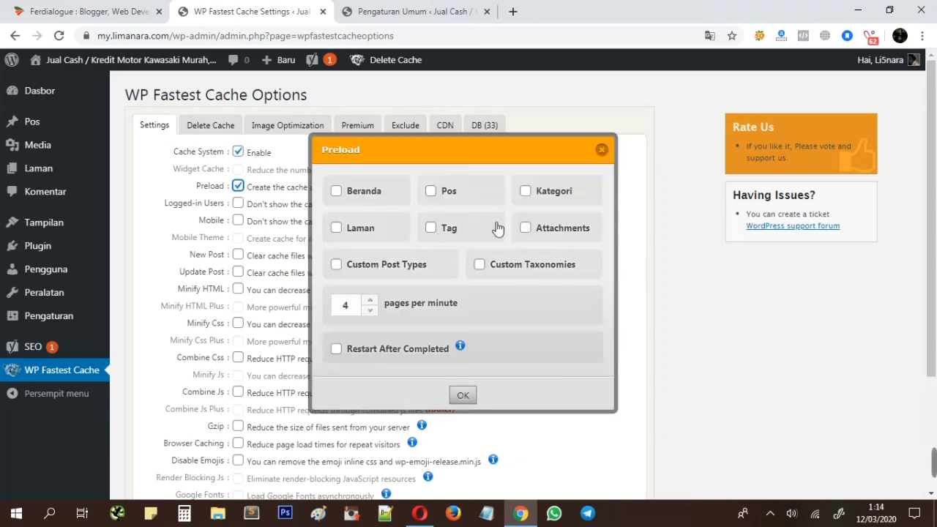
# Step: Preload Beranda, Pos, Kategori, Laman, Tag, Attachments, Custom Post Types and Custom Taxonomies, enable Restart After Completed, and confirm the Preload options
pyautogui.click(336, 192)
pyautogui.click(337, 230)
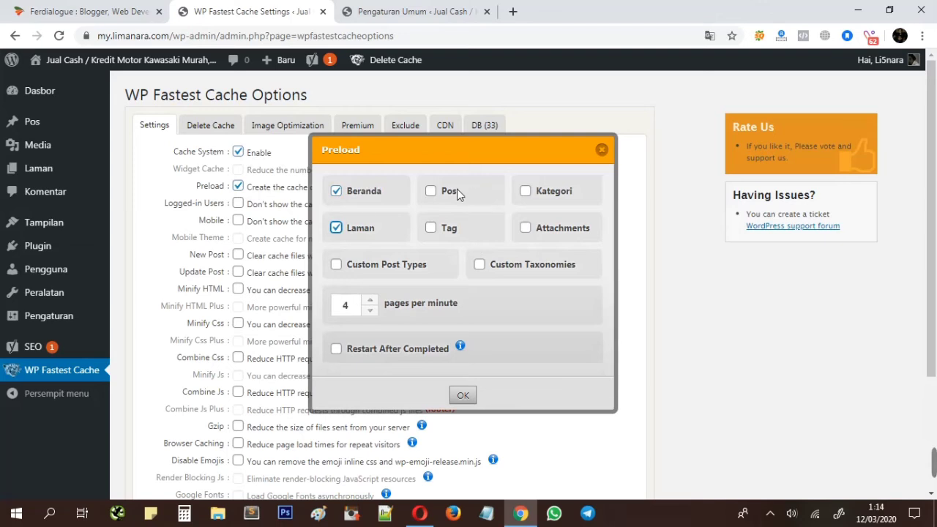
pyautogui.click(430, 229)
pyautogui.click(525, 191)
pyautogui.click(526, 228)
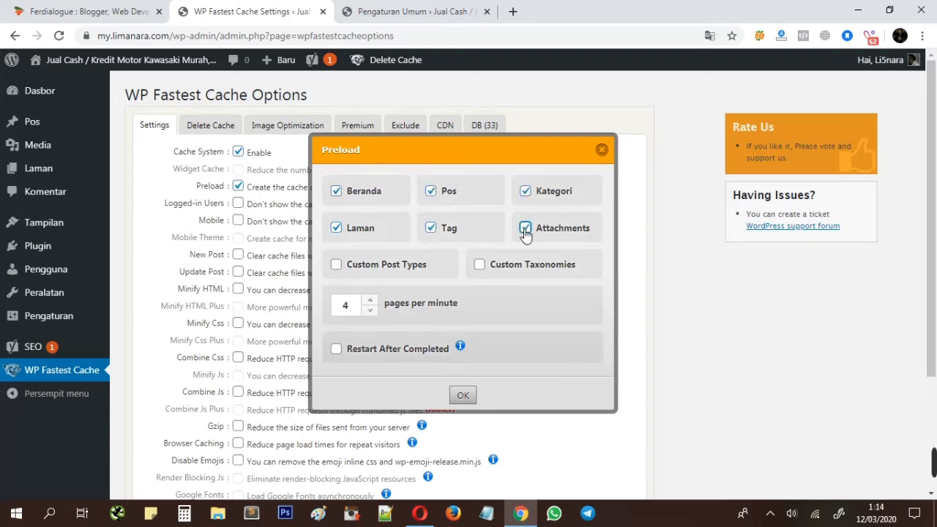
pyautogui.click(336, 264)
pyautogui.click(479, 264)
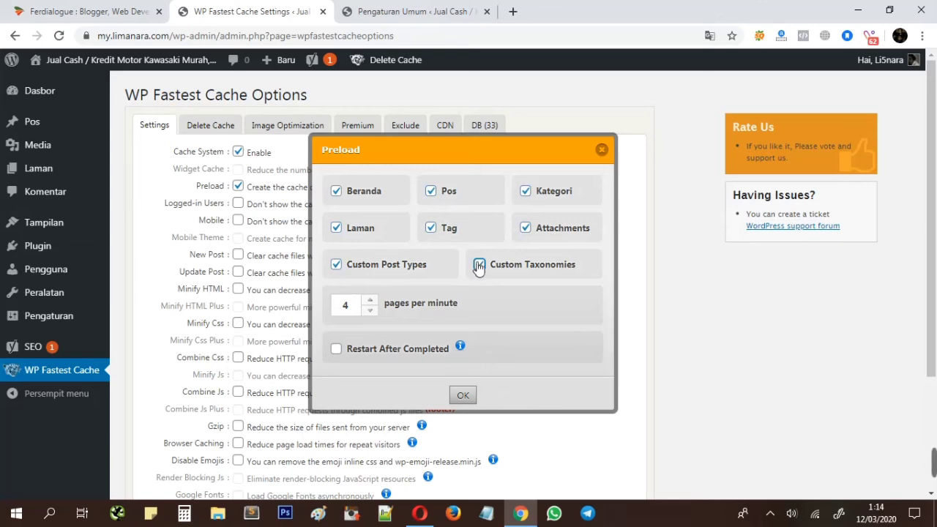
pyautogui.click(336, 350)
pyautogui.click(465, 395)
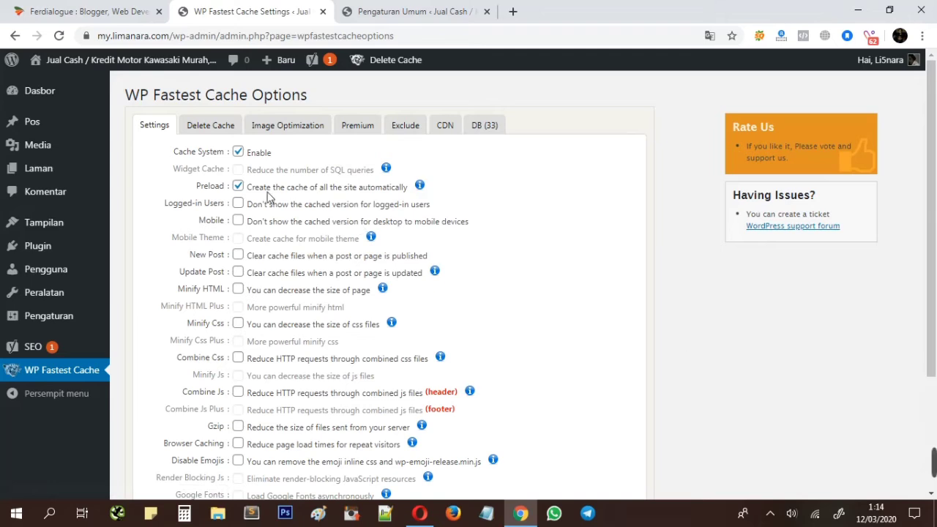
# Step: Enable the New Post and Update Post options, with Clear All Cache chosen for both
pyautogui.click(238, 255)
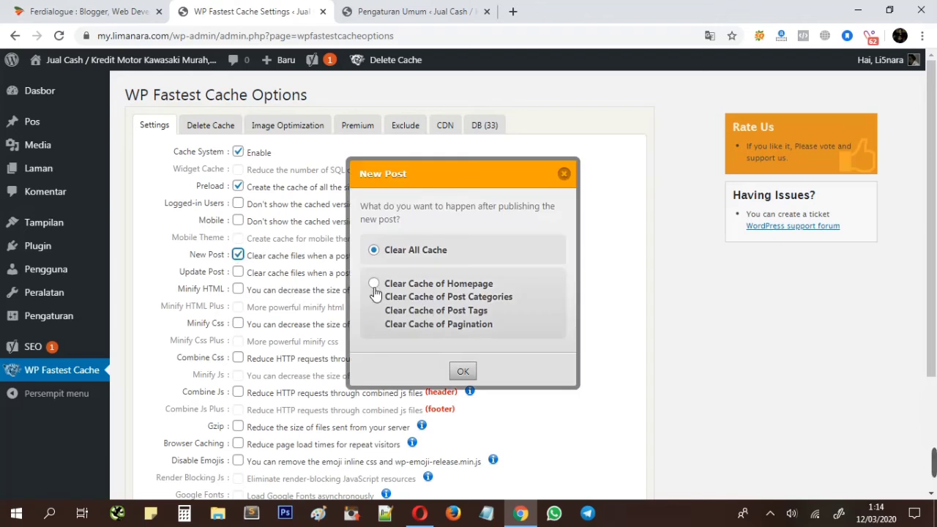
pyautogui.click(463, 371)
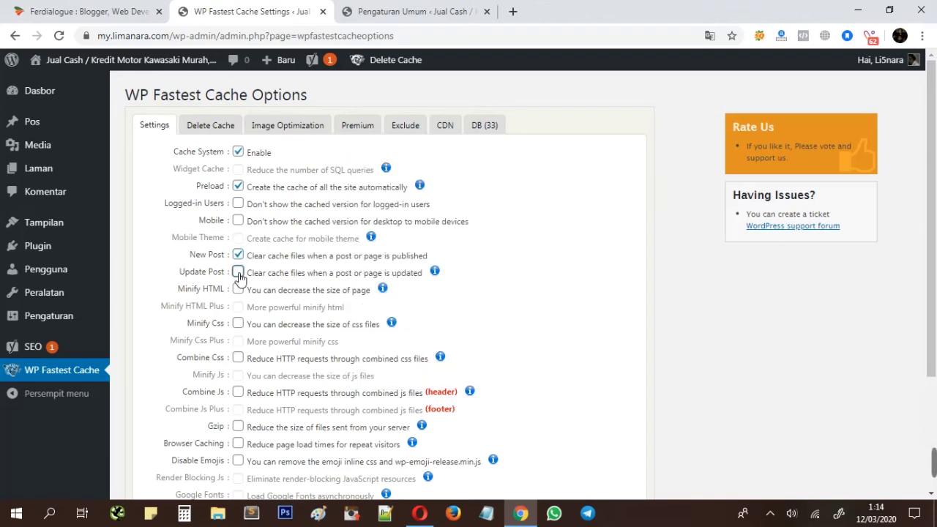
pyautogui.click(238, 272)
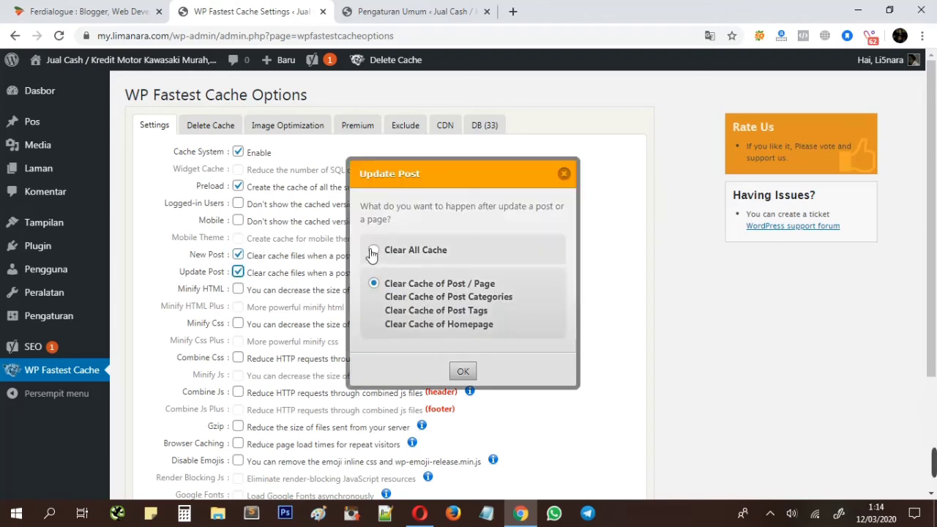
pyautogui.click(374, 251)
pyautogui.click(462, 371)
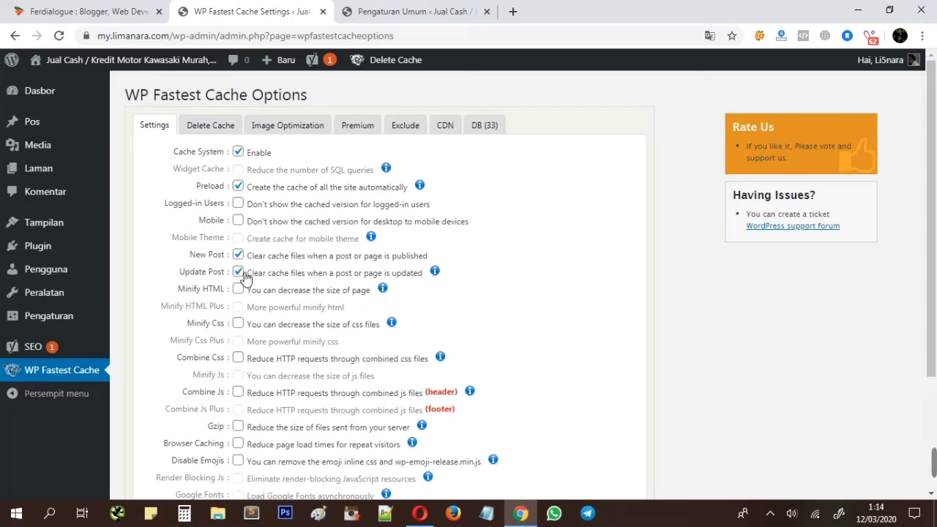
# Step: Enable Minify Css, Combine Css, Combine Js, Gzip, Browser Caching and Disable Emojis, then save the WP Fastest Cache settings
pyautogui.scroll(-2, 264, 297)
pyautogui.click(238, 186)
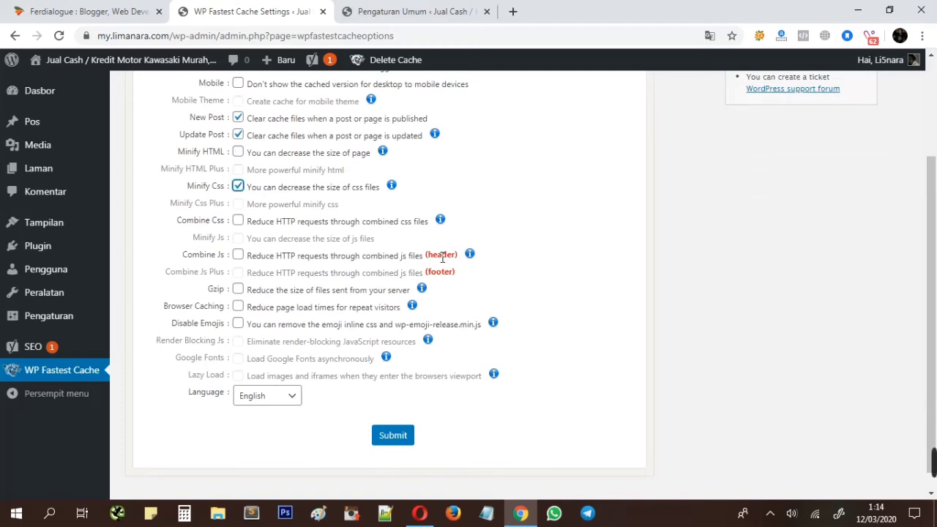
pyautogui.click(238, 221)
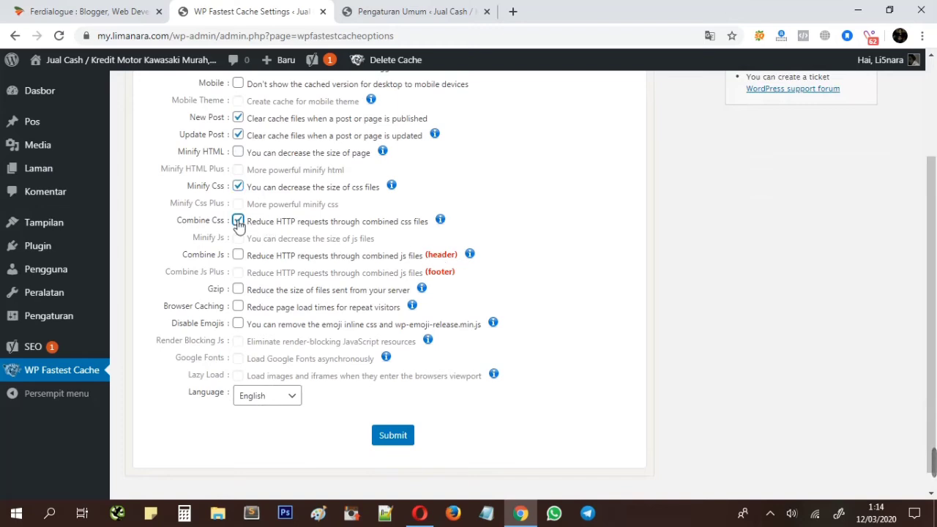
pyautogui.click(237, 256)
pyautogui.click(238, 290)
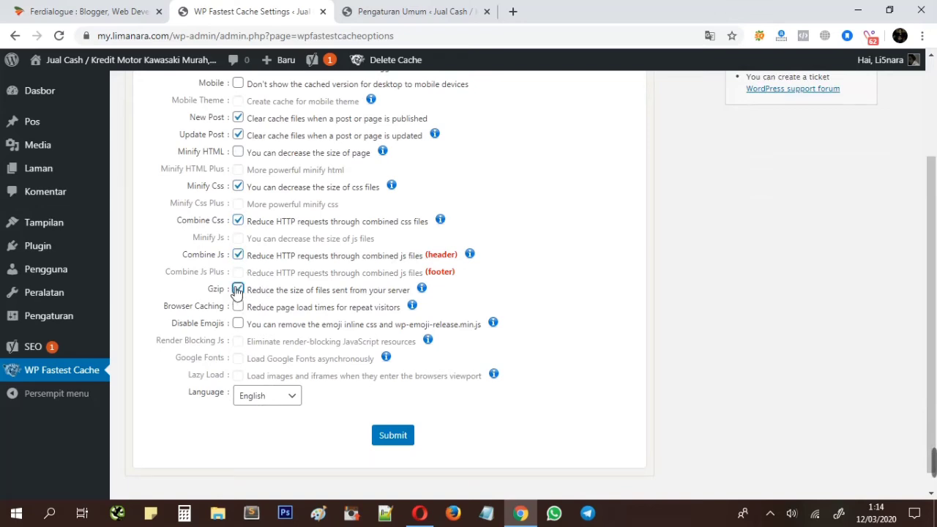
pyautogui.click(238, 308)
pyautogui.click(239, 325)
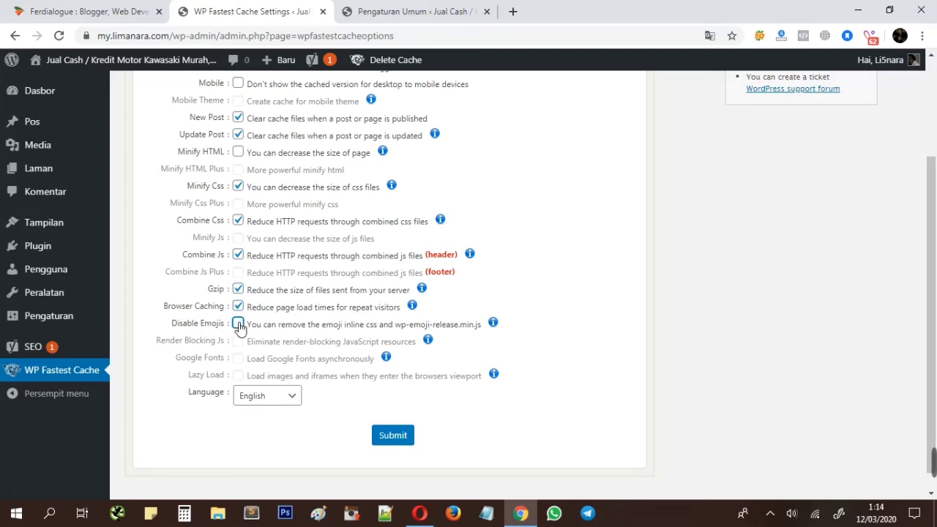
pyautogui.click(394, 436)
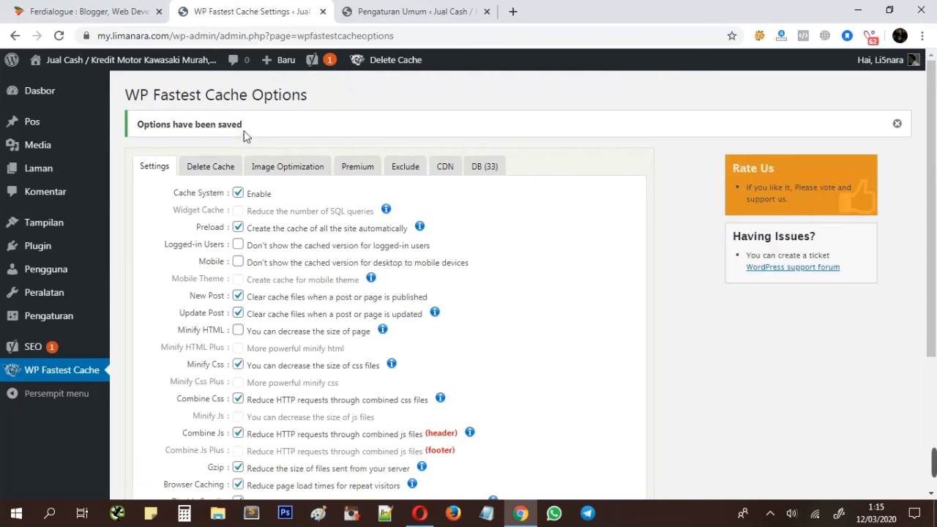
# Step: Delete all cache files, then delete the cache together with the minified CSS/JS files
pyautogui.click(210, 167)
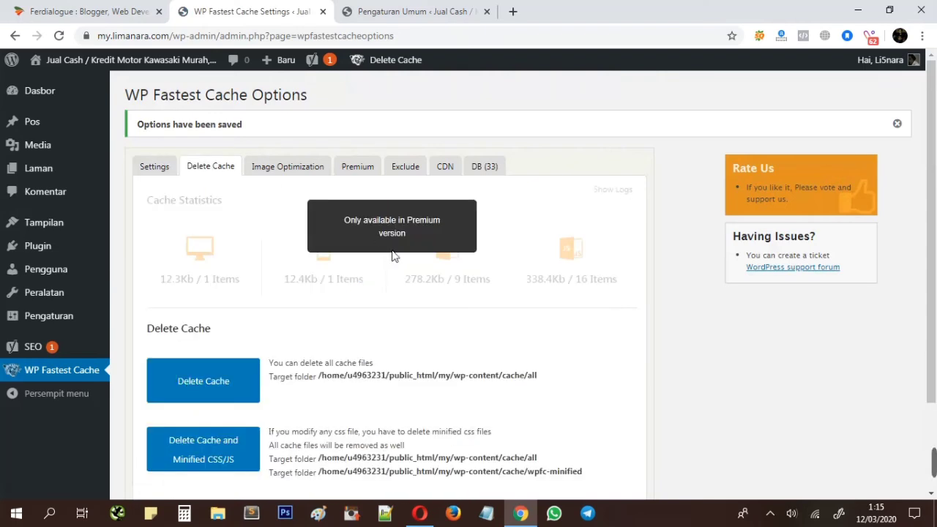
pyautogui.scroll(-1, 388, 256)
pyautogui.click(211, 315)
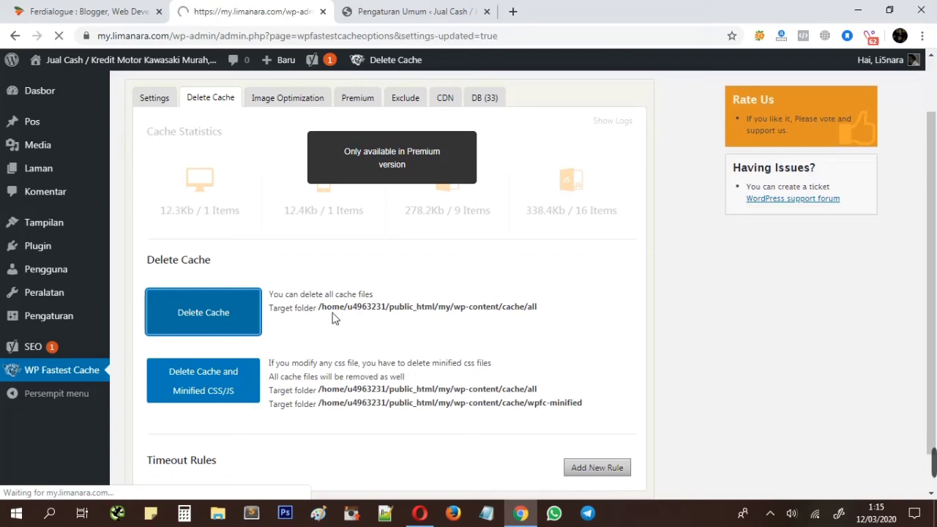
pyautogui.click(212, 167)
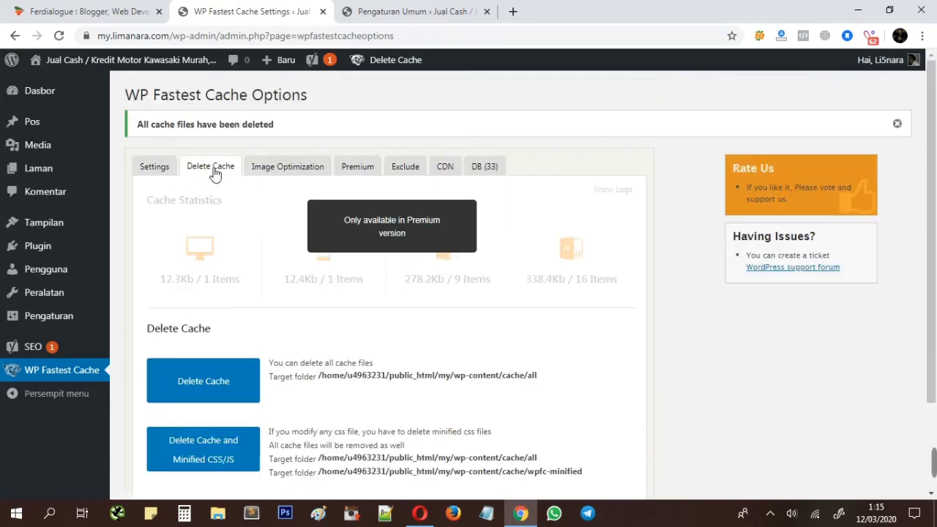
pyautogui.scroll(-2, 275, 241)
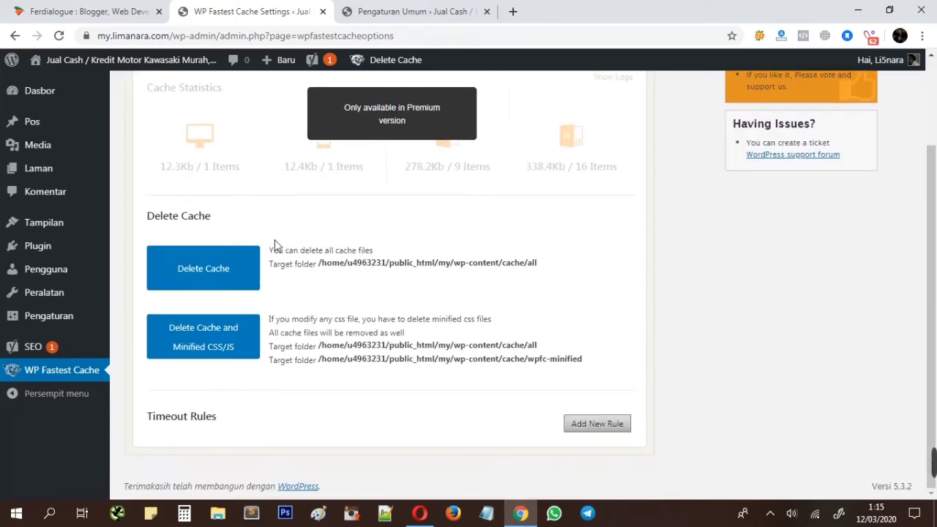
pyautogui.click(205, 344)
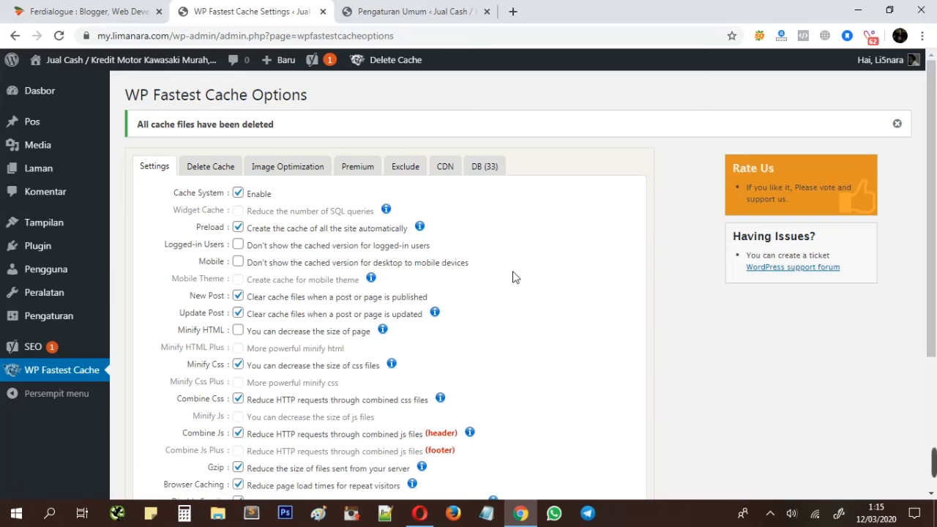
# Step: Search the plugin directory for "wp smush", then install and activate Smush – Compress, Optimize and Lazy Load Images
pyautogui.click(36, 246)
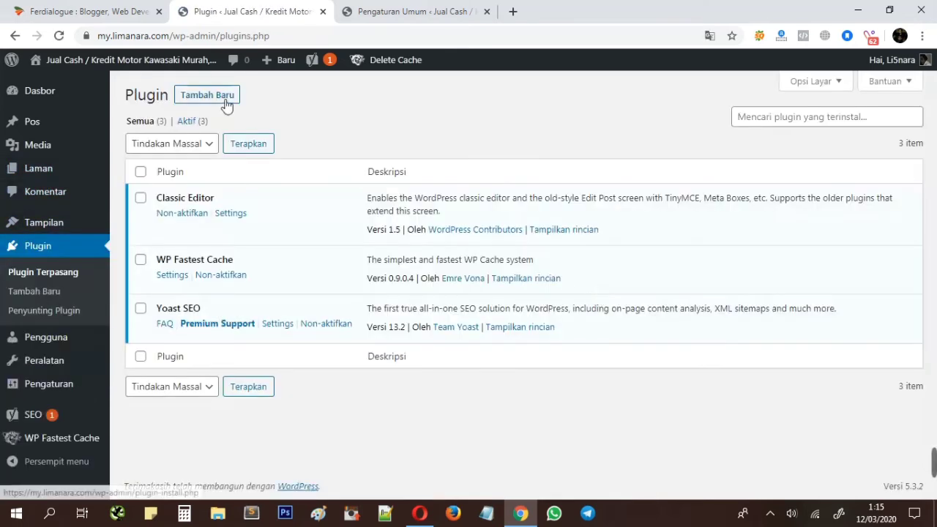
pyautogui.click(225, 103)
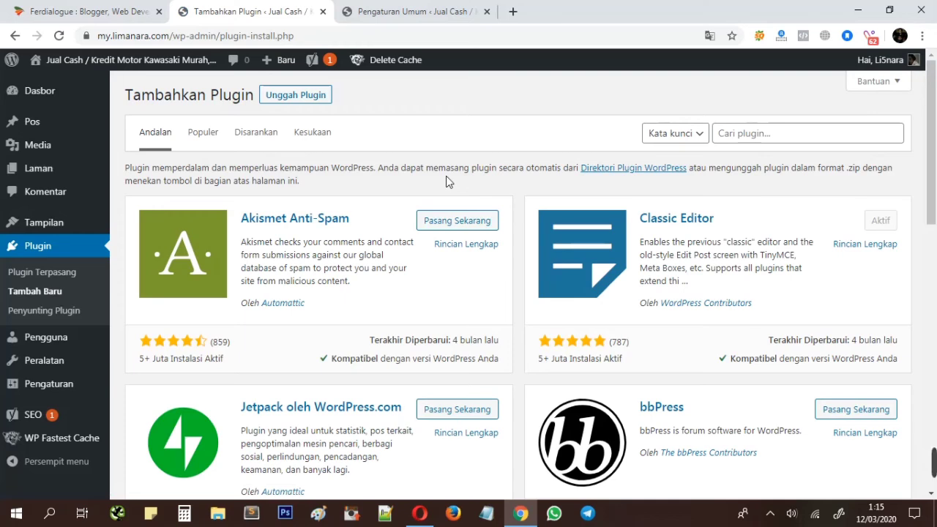
pyautogui.click(769, 132)
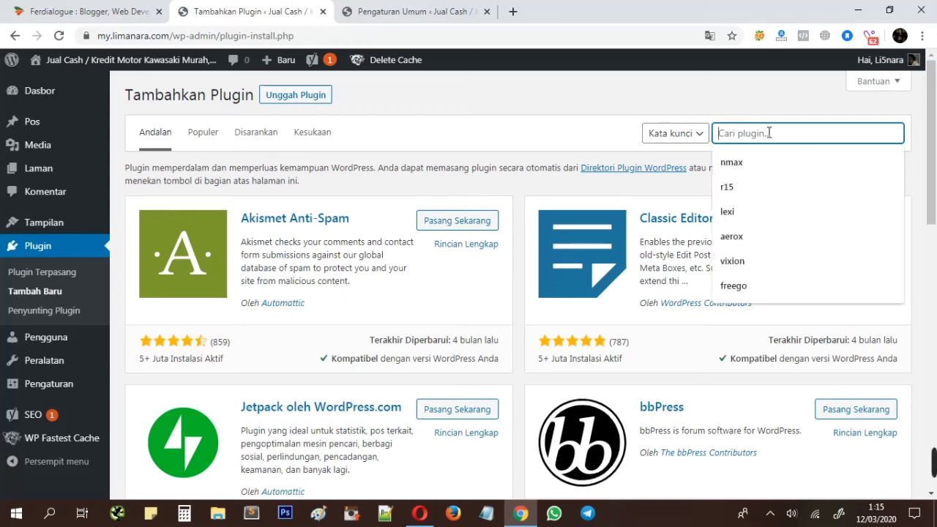
pyautogui.write('wp smush')
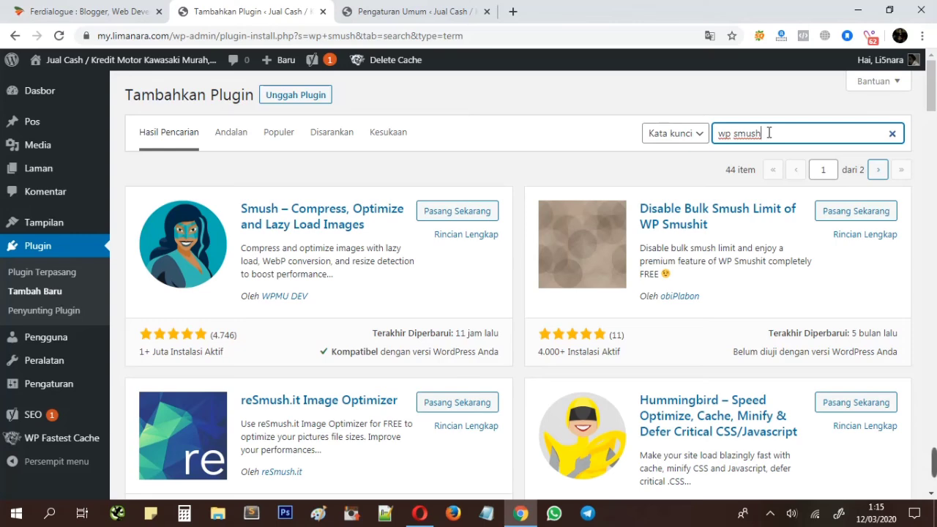
pyautogui.click(451, 217)
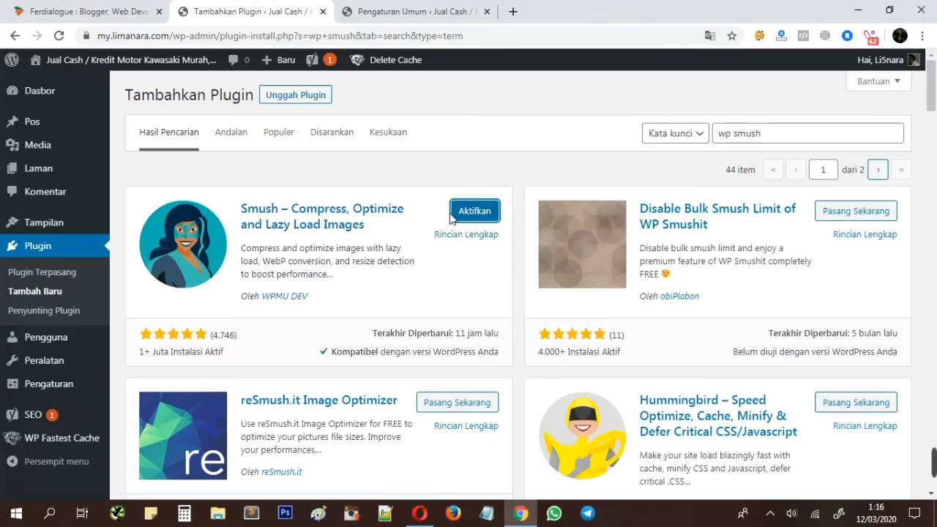
pyautogui.click(478, 217)
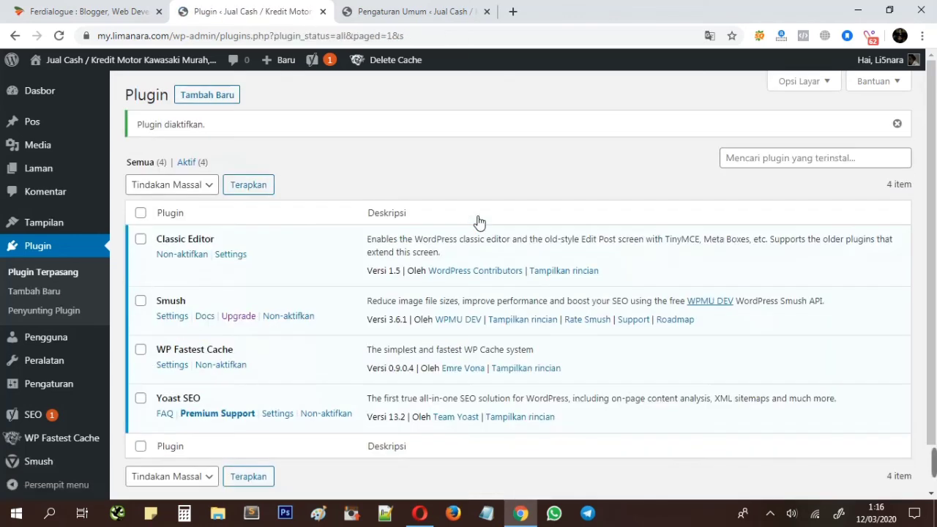
# Step: Complete the Smush setup wizard with automatic optimization, metadata stripping and lazy loading on, and usage data tracking off
pyautogui.scroll(-1, 411, 166)
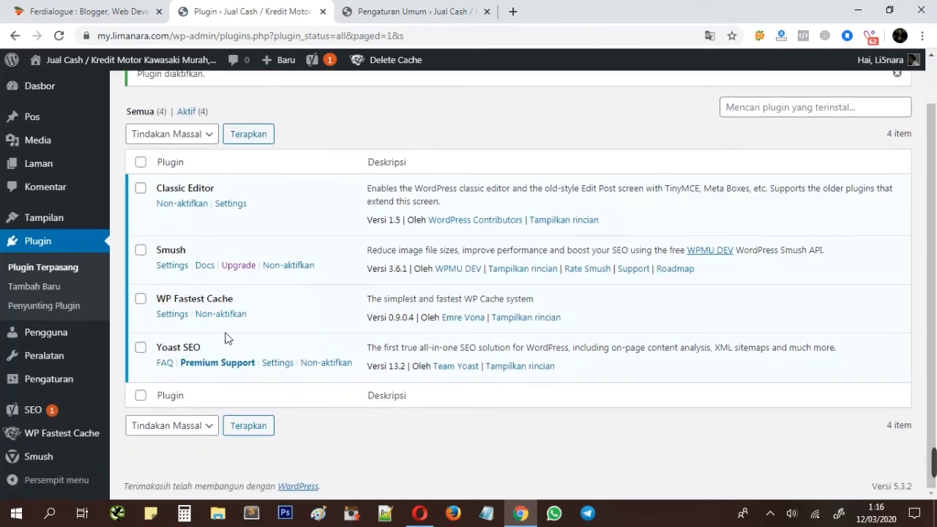
pyautogui.scroll(1, 110, 366)
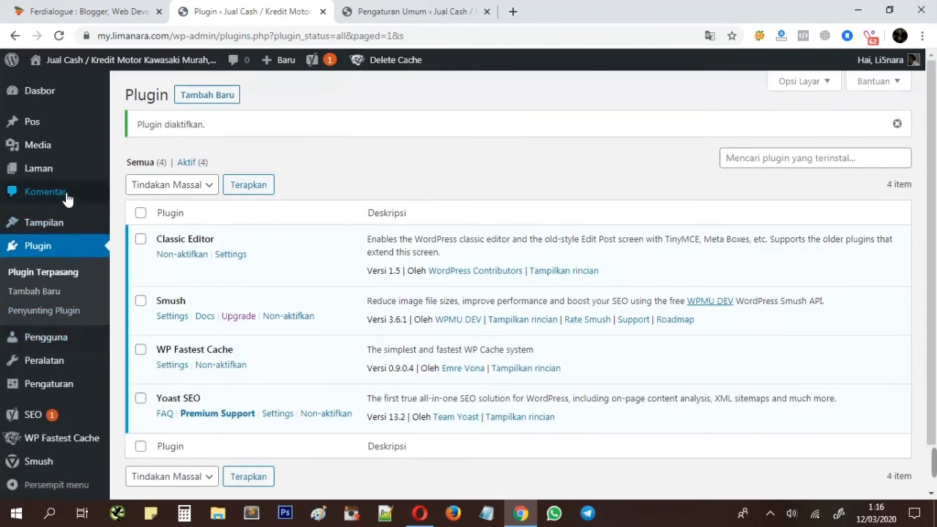
pyautogui.scroll(-1, 41, 350)
pyautogui.click(35, 460)
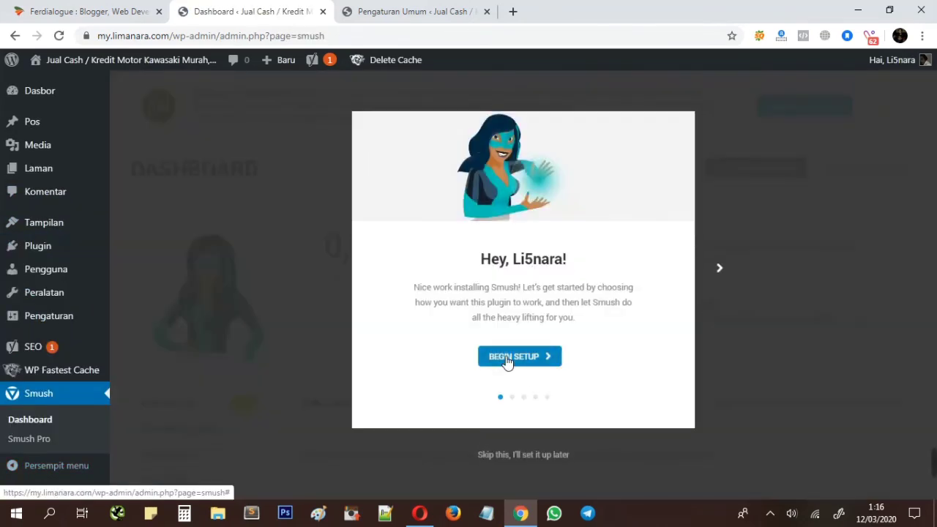
pyautogui.click(530, 356)
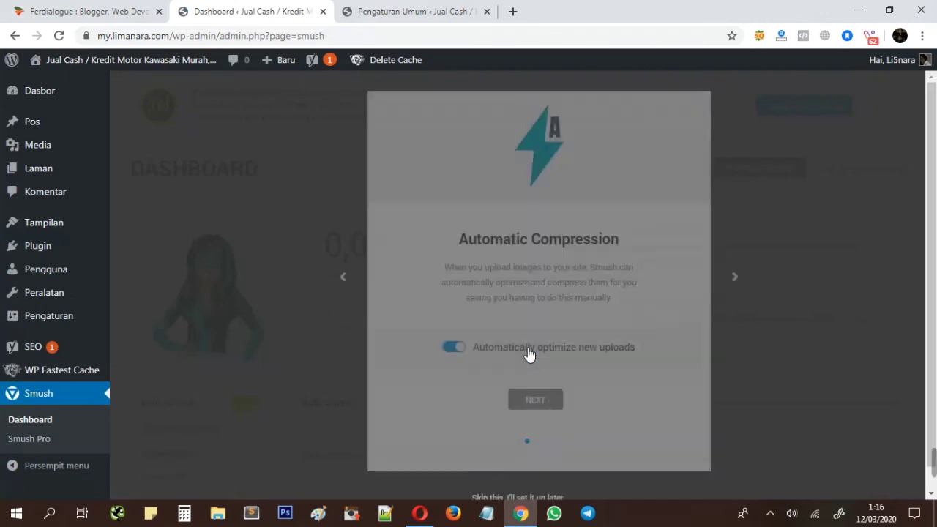
pyautogui.click(530, 407)
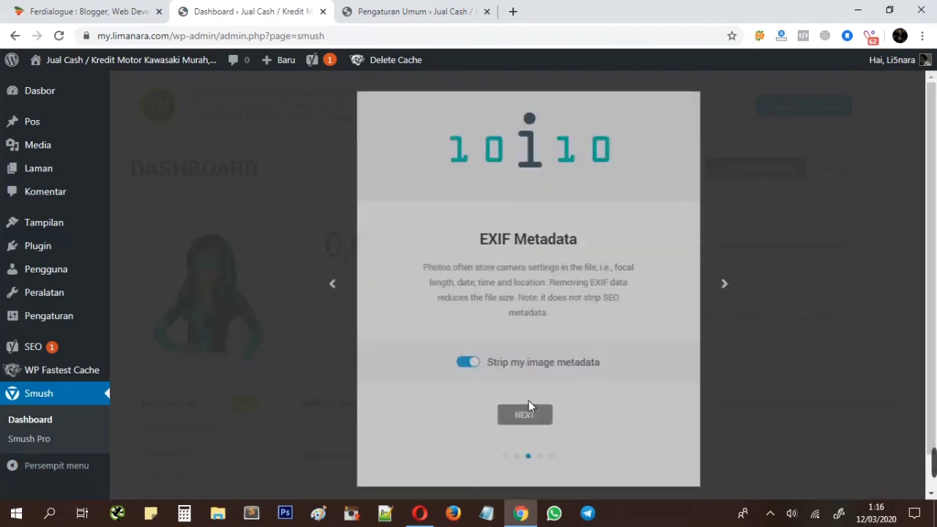
pyautogui.click(523, 421)
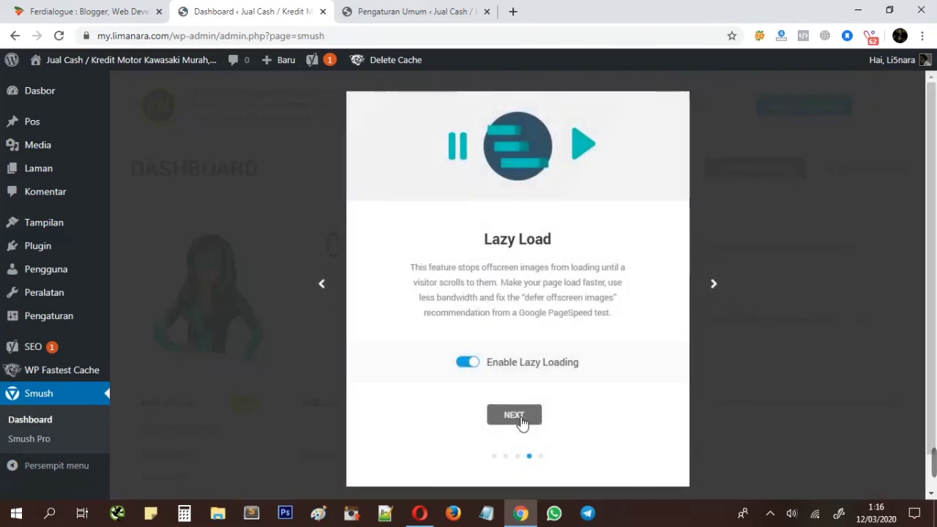
pyautogui.click(521, 419)
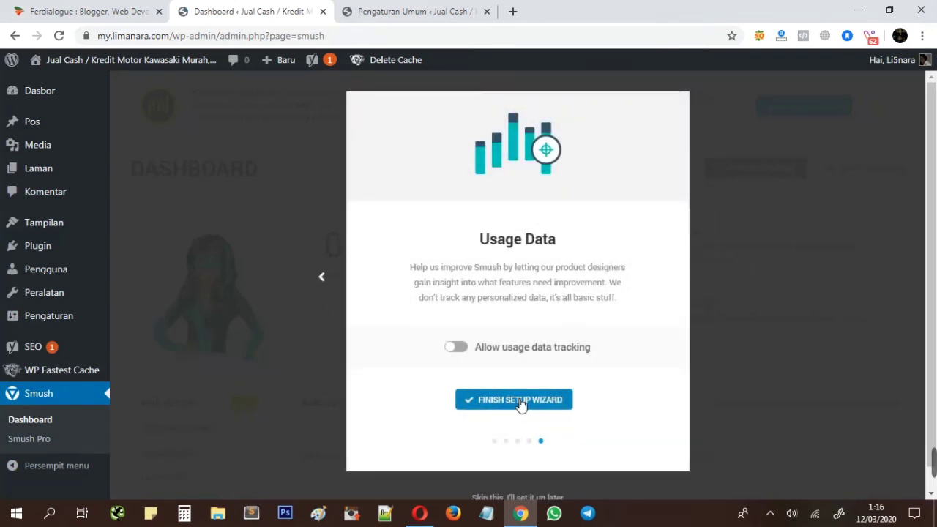
pyautogui.click(521, 402)
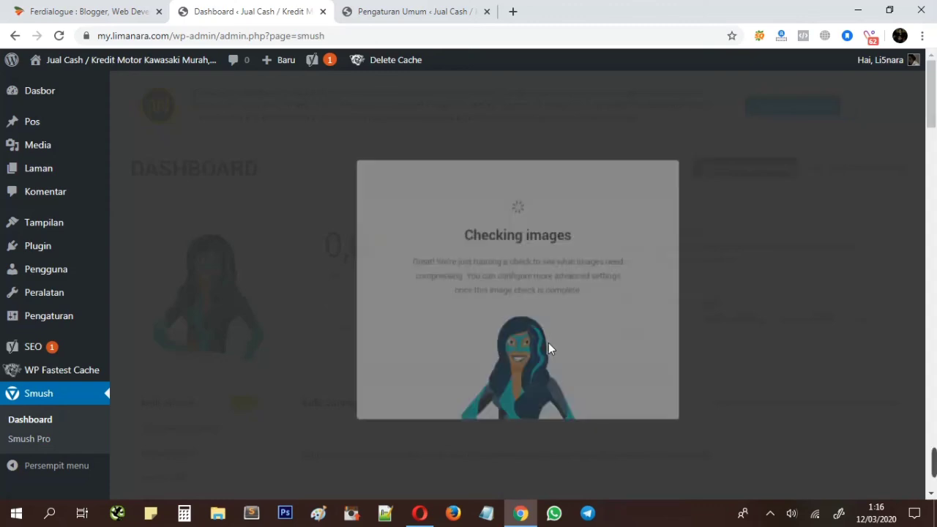
# Step: Bulk smush the site's images, then save the Smush settings with all image sizes included and full-size image resizing off
pyautogui.scroll(-2, 446, 327)
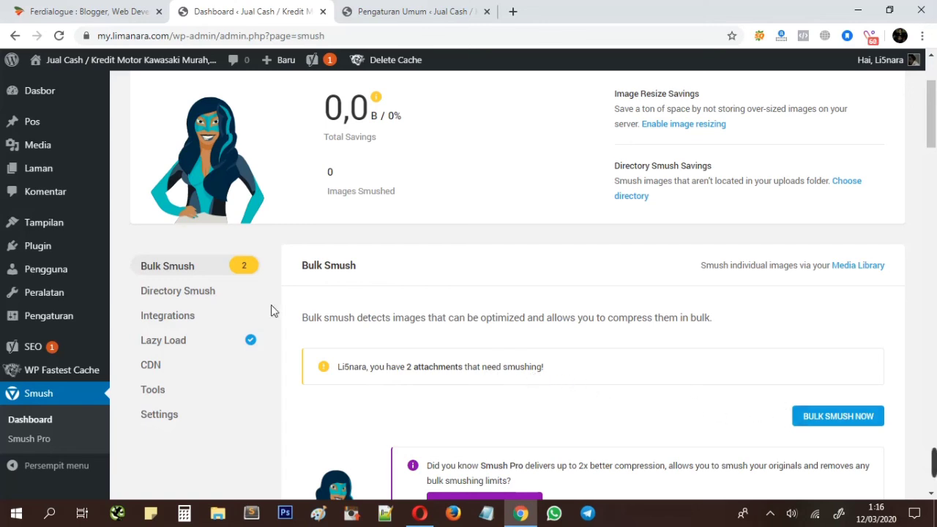
pyautogui.click(818, 426)
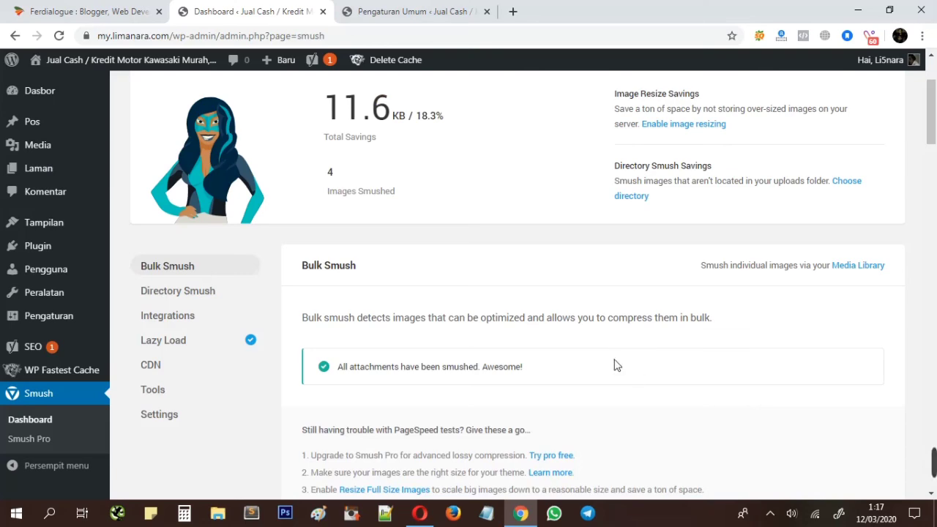
pyautogui.scroll(-3, 465, 284)
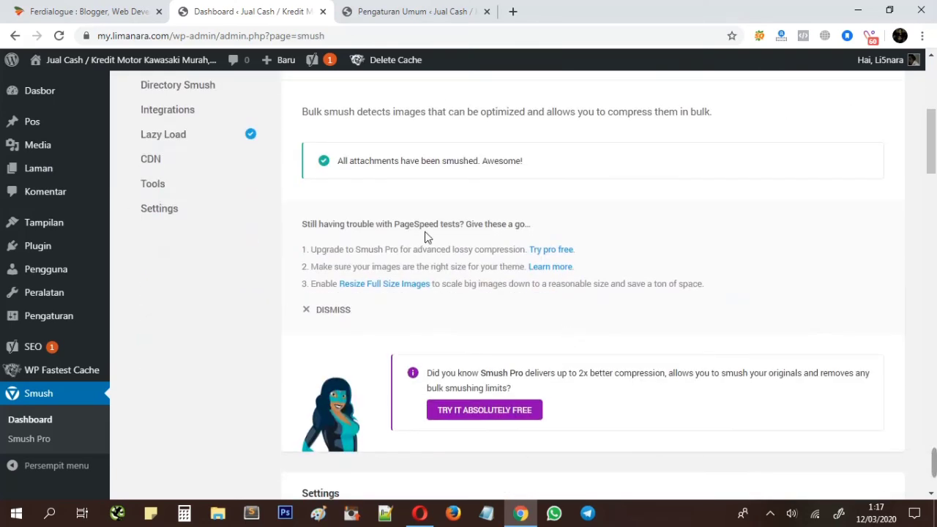
pyautogui.scroll(-5, 614, 276)
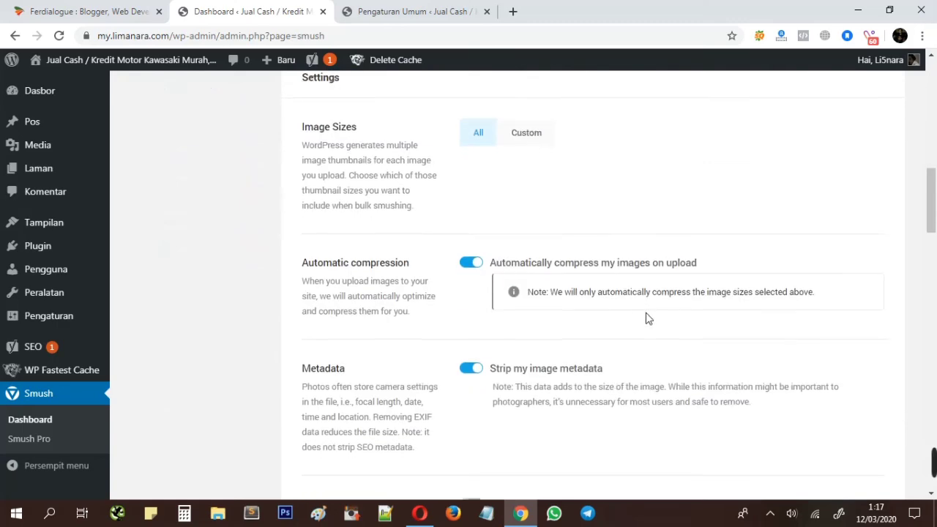
pyautogui.scroll(-5, 648, 317)
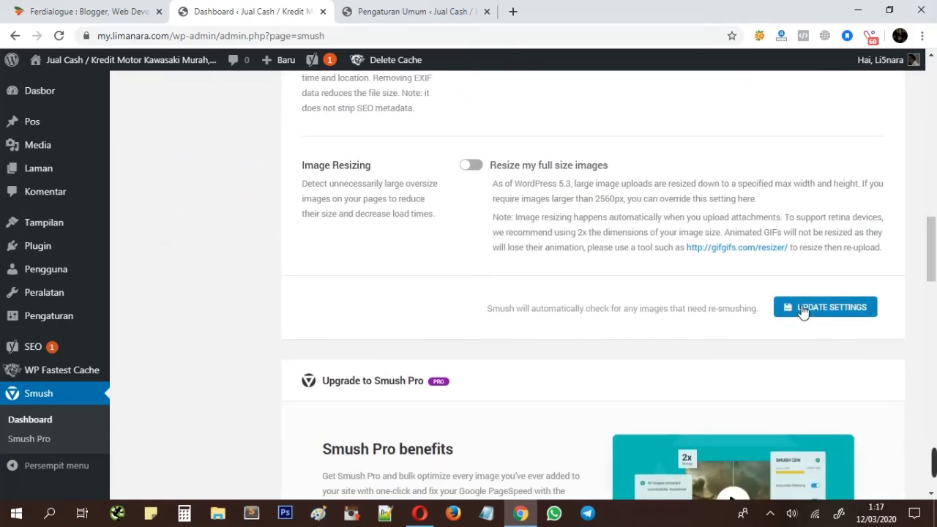
pyautogui.click(803, 312)
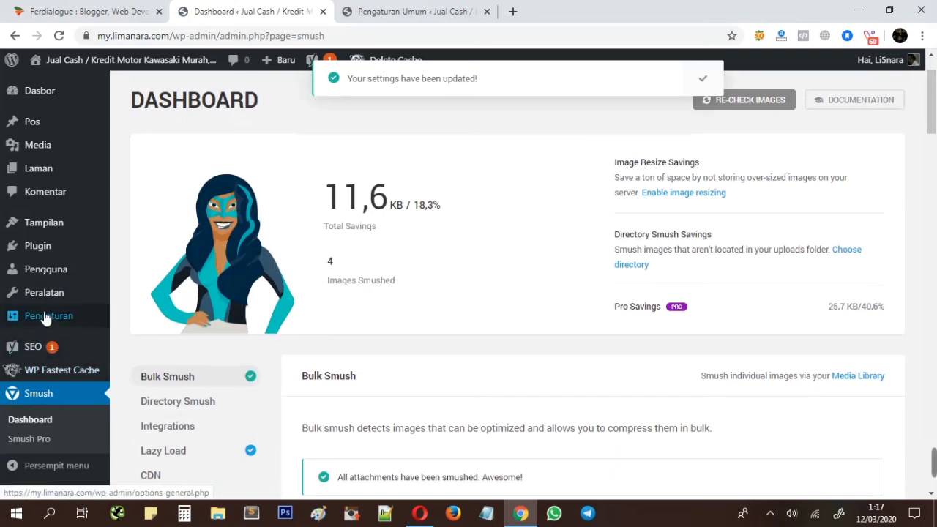
# Step: Open the list of installed plugins
pyautogui.click(41, 251)
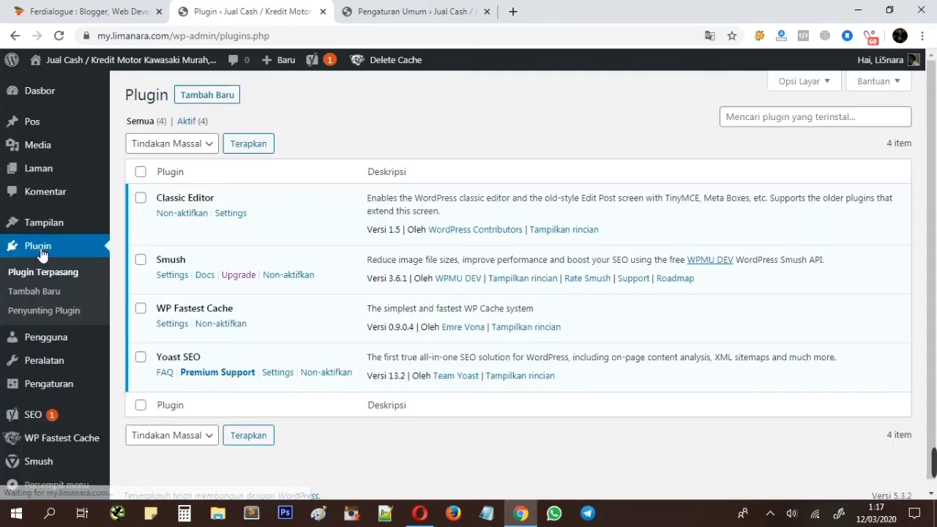